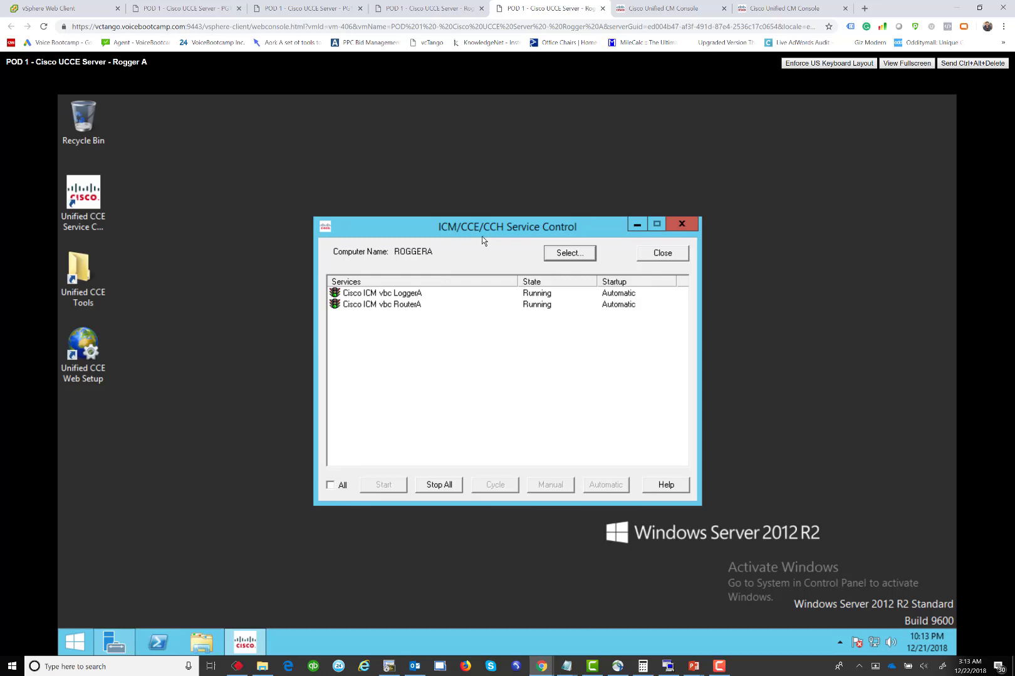
Set the LoggerA and RouterA services to Manual startup, then restore both to Automatic.
left_click_drag(395, 296, 429, 314)
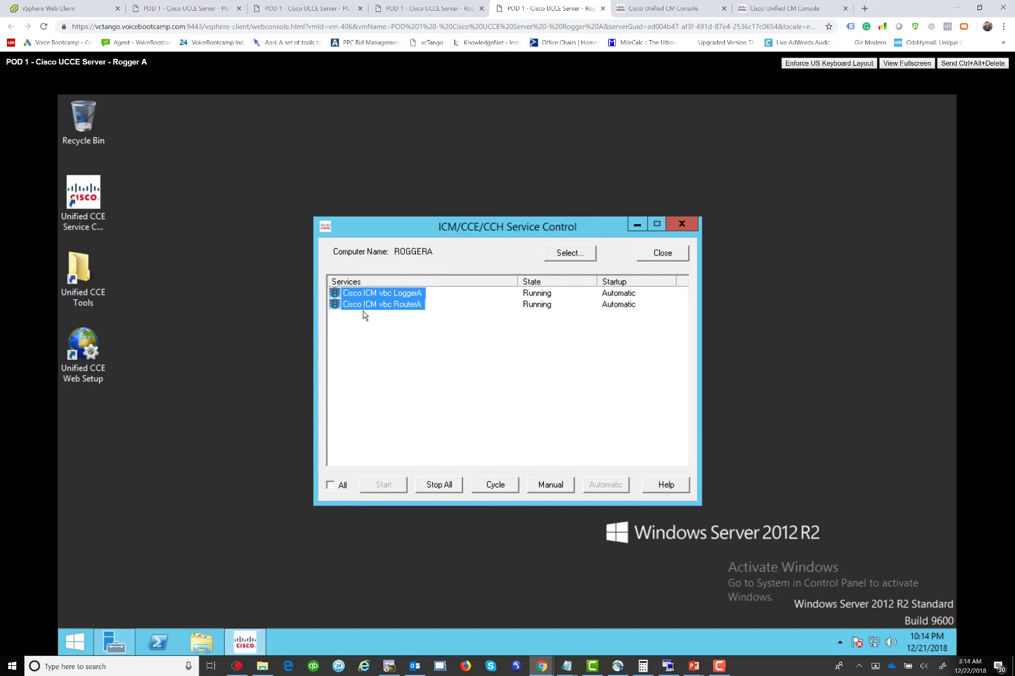
left_click(421, 323)
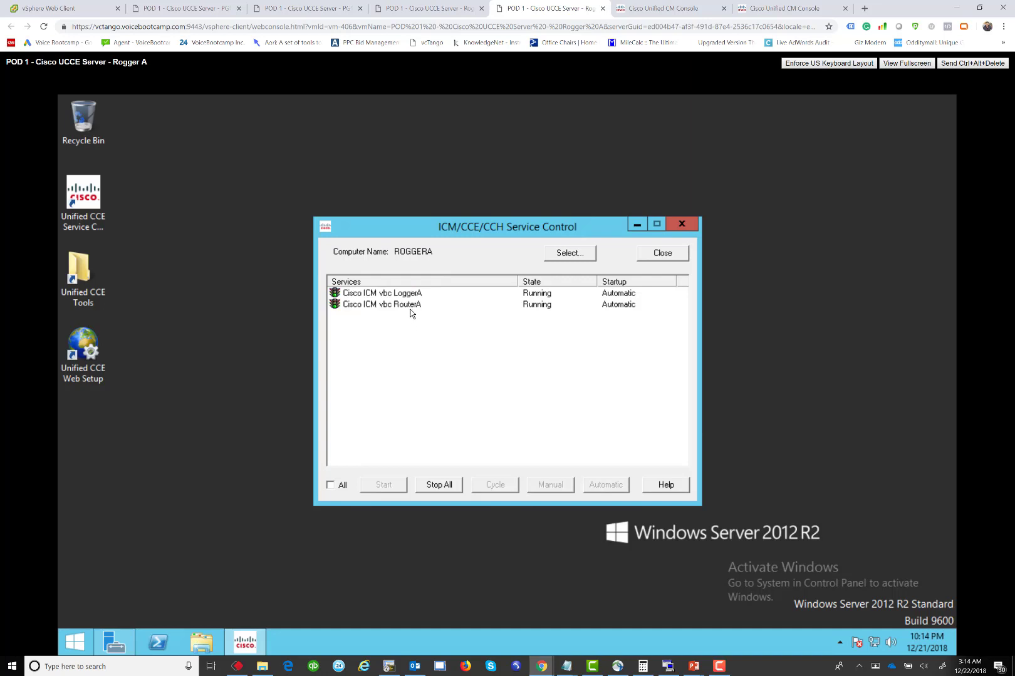
left_click(412, 307)
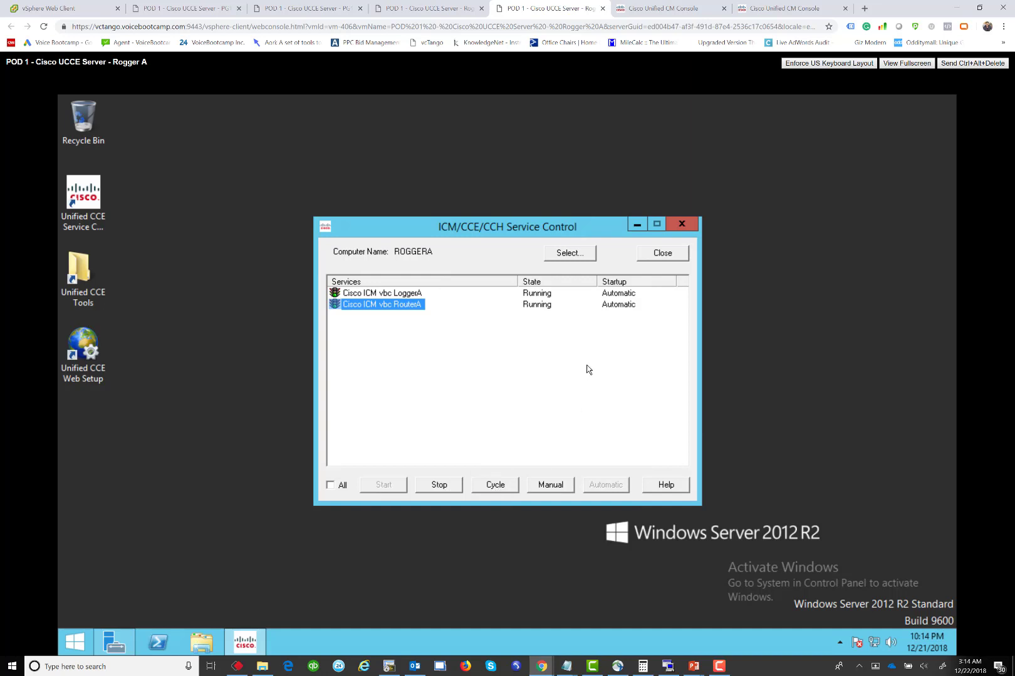
left_click_drag(585, 364, 383, 290)
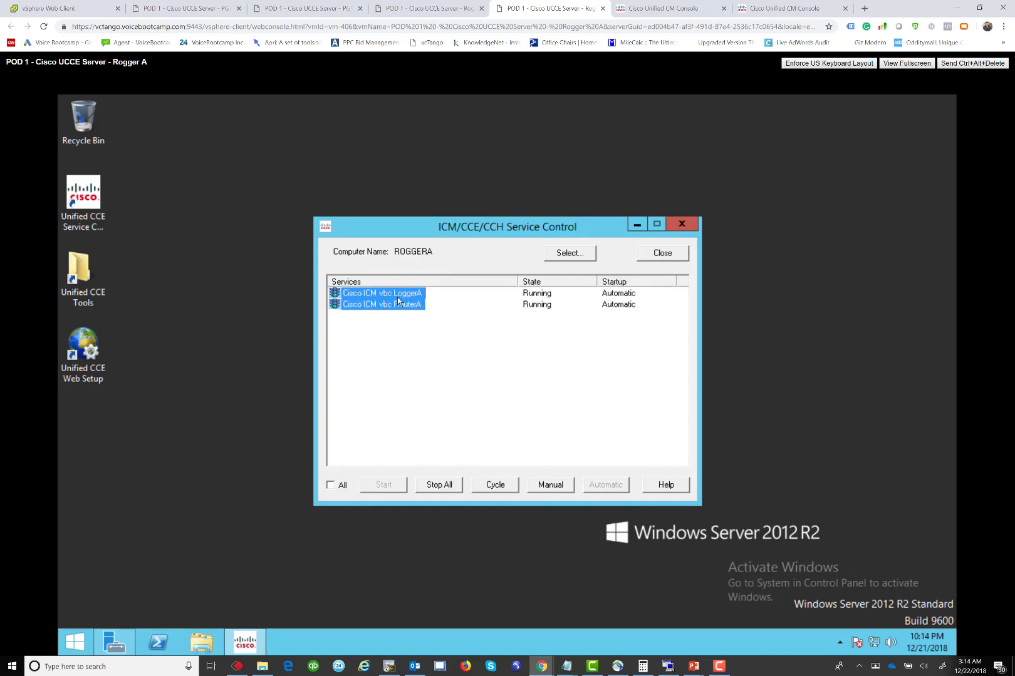
left_click(566, 485)
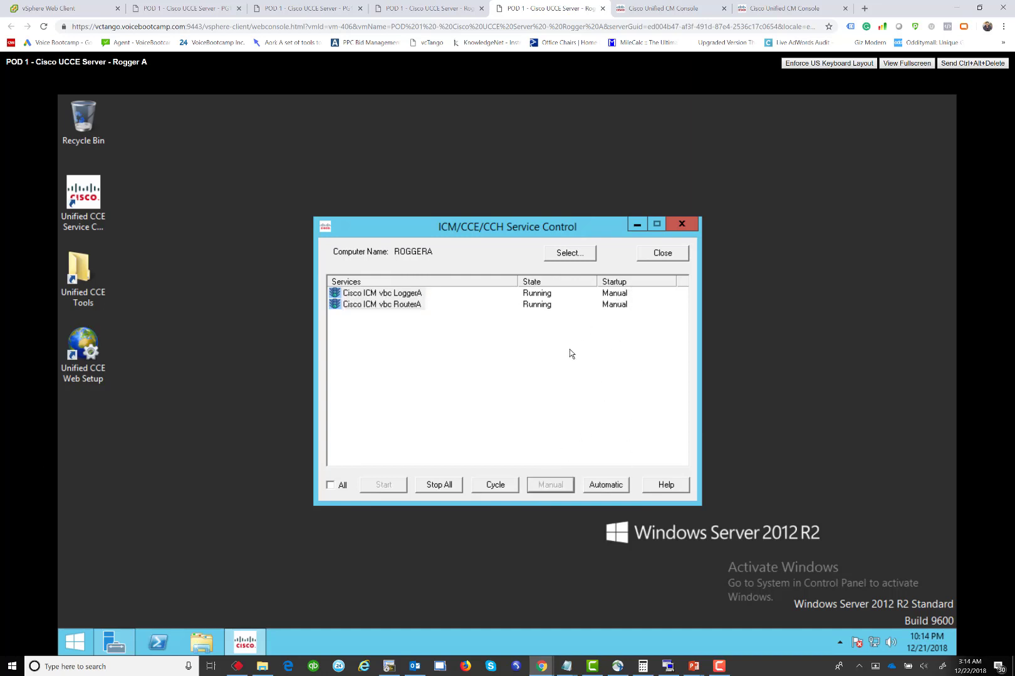
left_click_drag(457, 346, 390, 288)
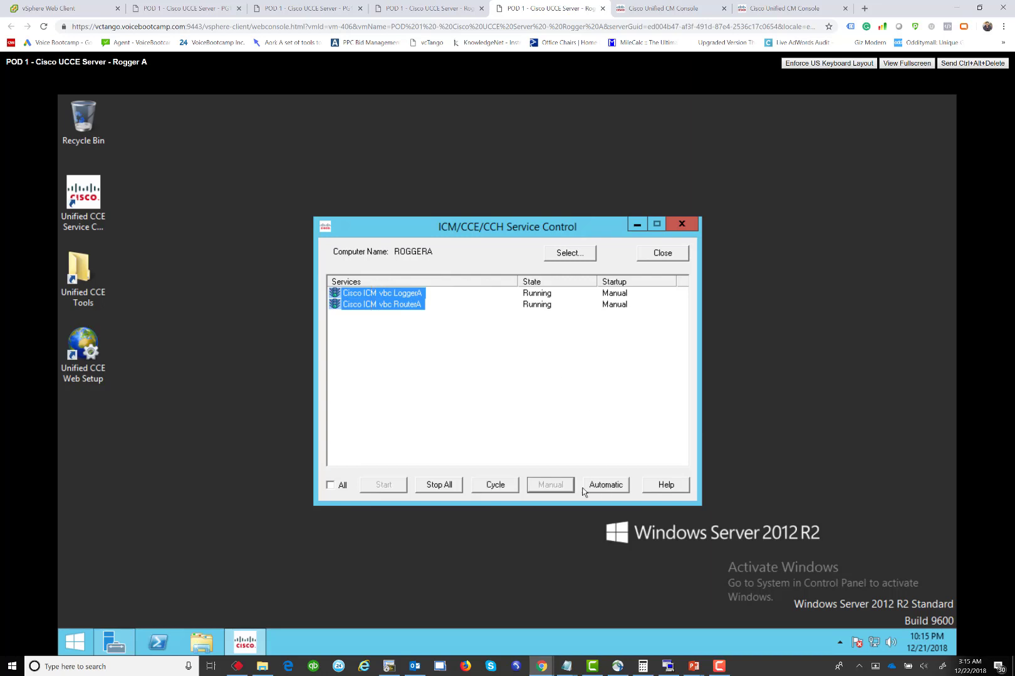
left_click(603, 486)
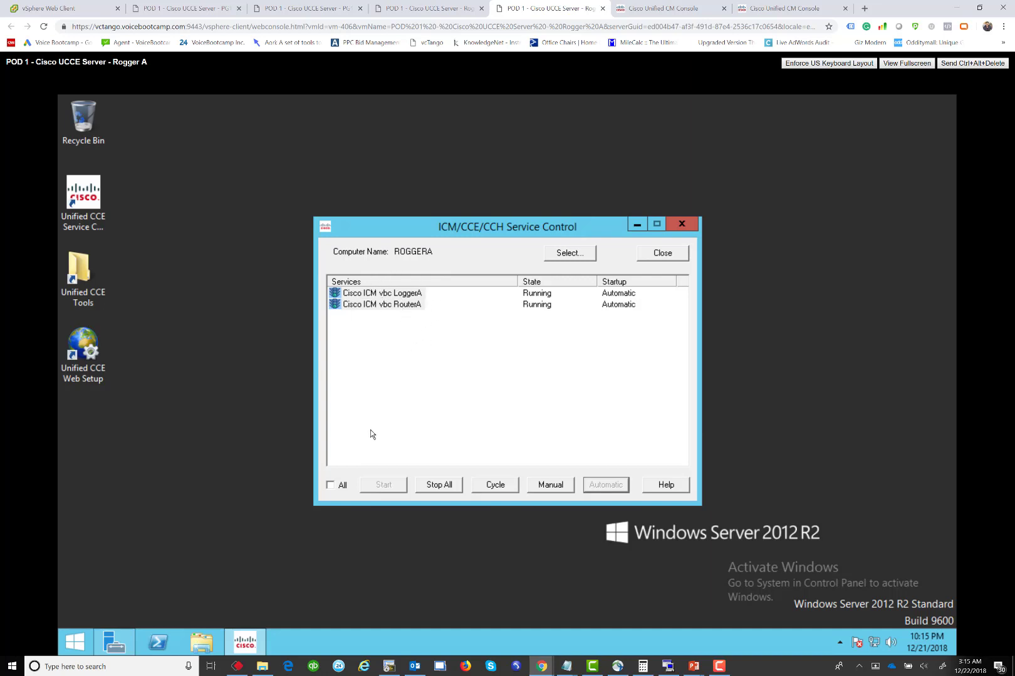
List all Windows services in Service Control and open the Services console from Administrative Tools.
left_click(330, 485)
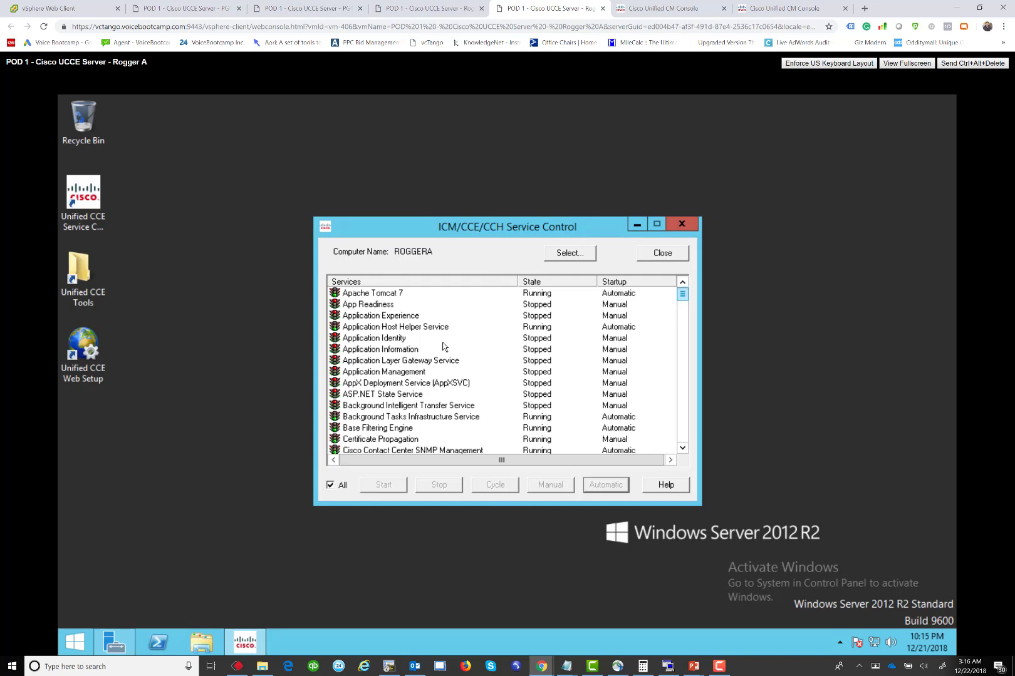
left_click(383, 352)
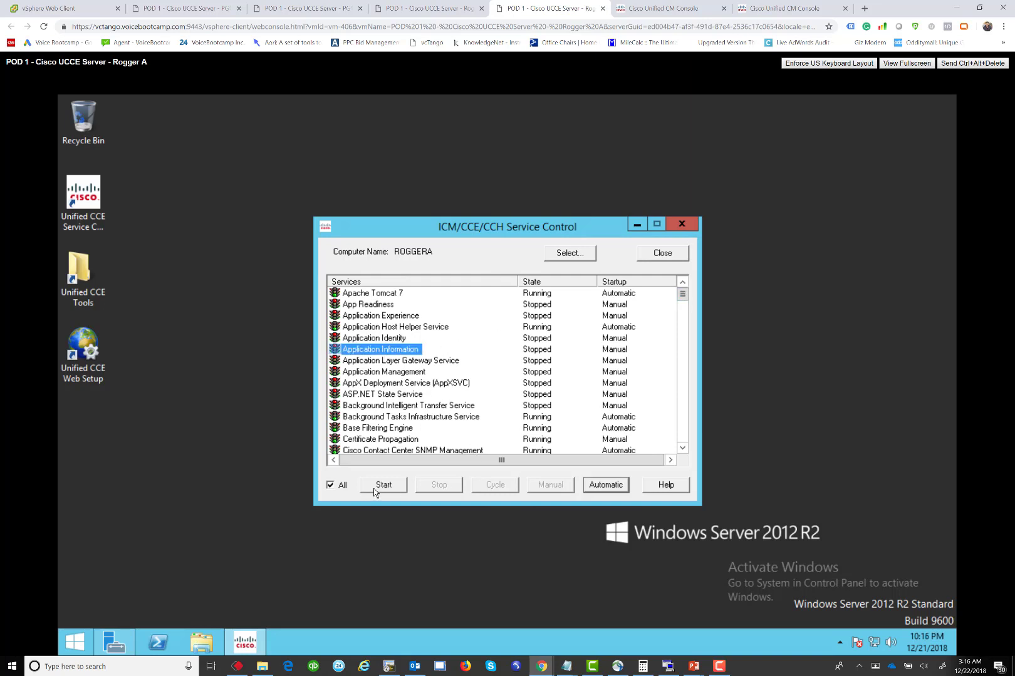
left_click(85, 640)
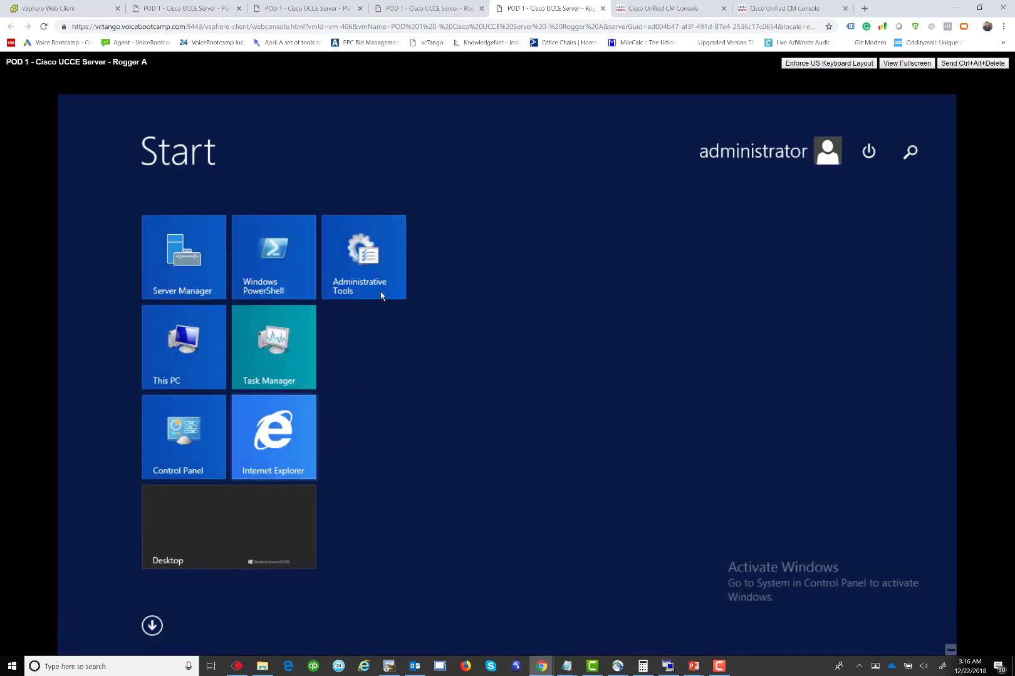
left_click(381, 275)
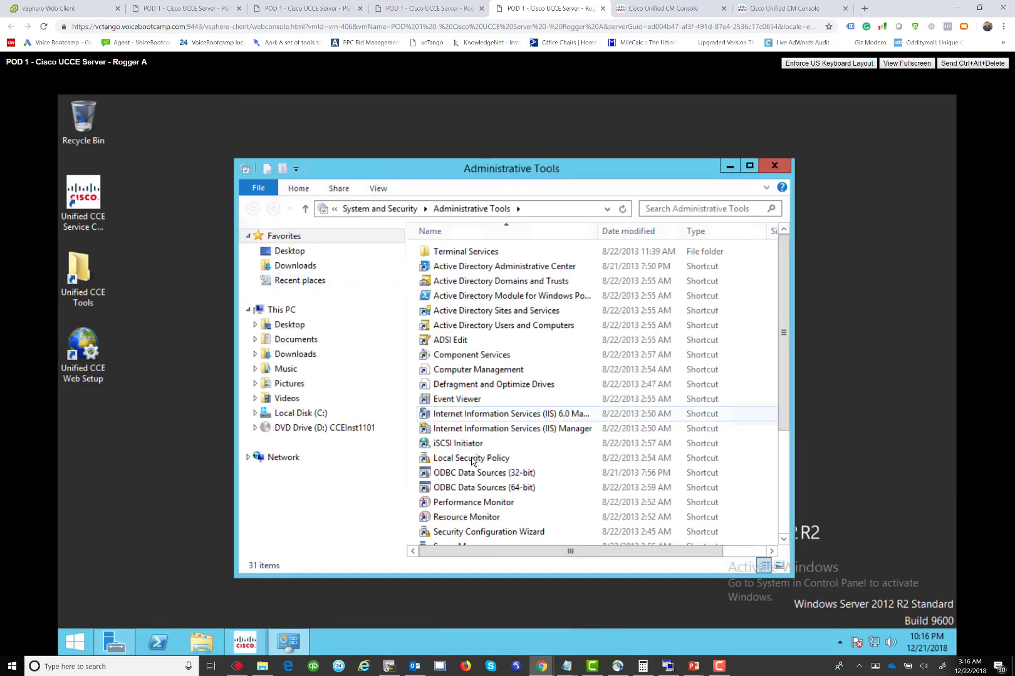
scroll(509, 488, "down", 4)
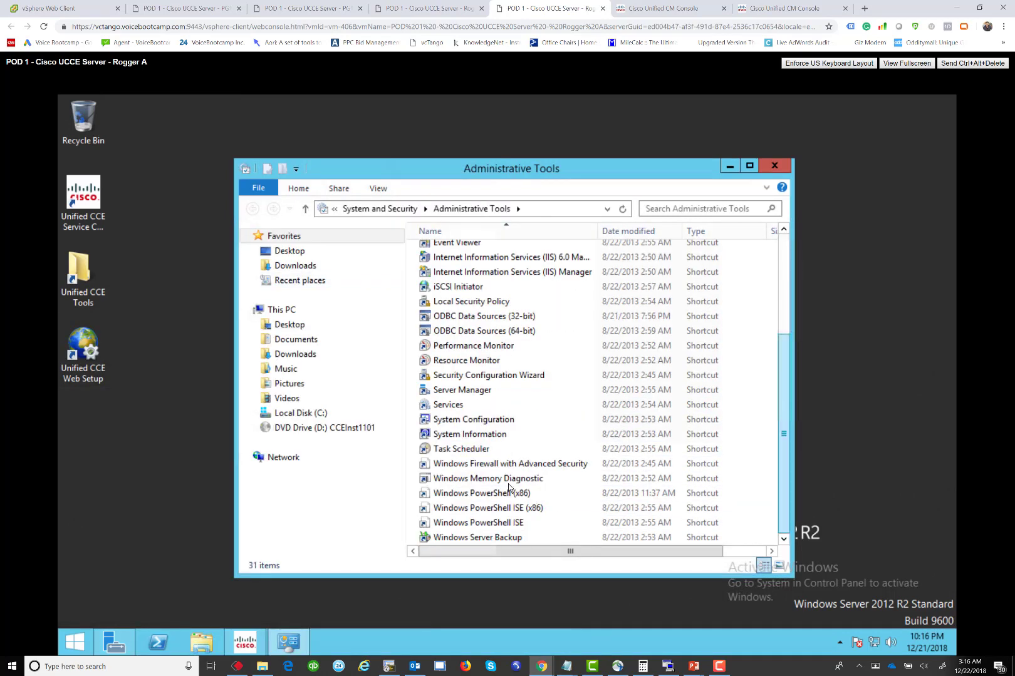
left_click(458, 406)
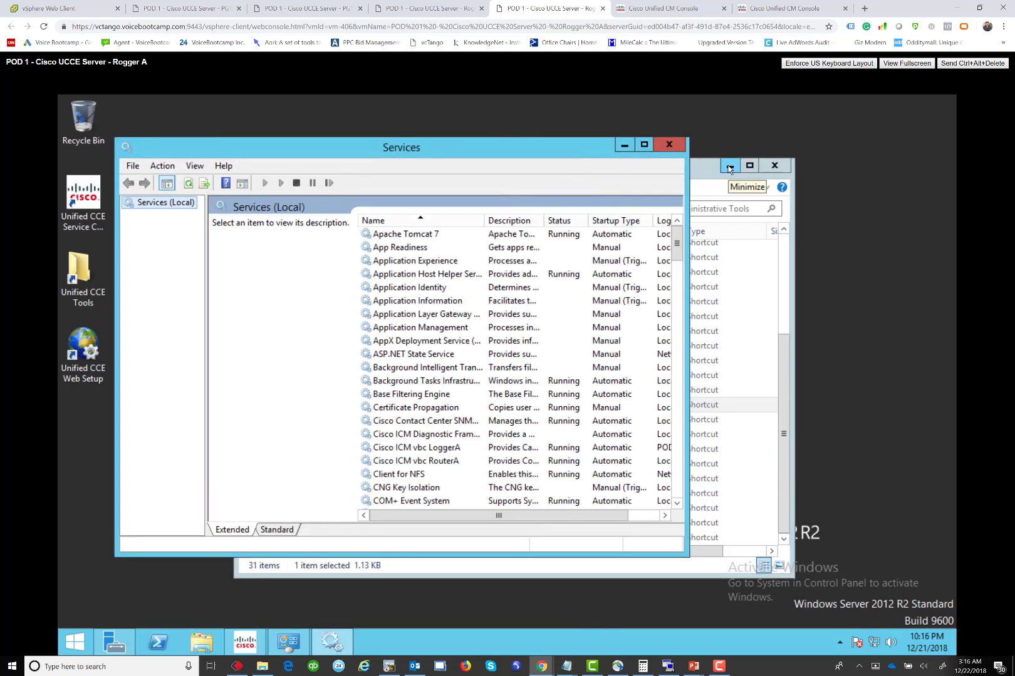
Compare the Cisco ICM and full service lists against the Services console, then close both windows.
left_click(729, 168)
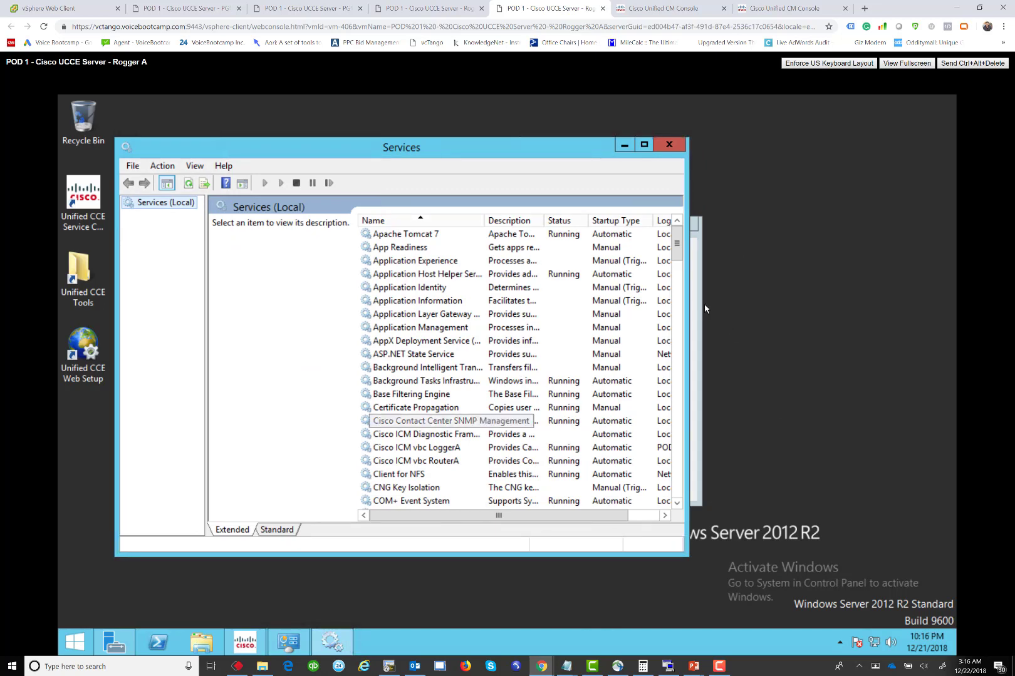
left_click_drag(475, 227, 625, 225)
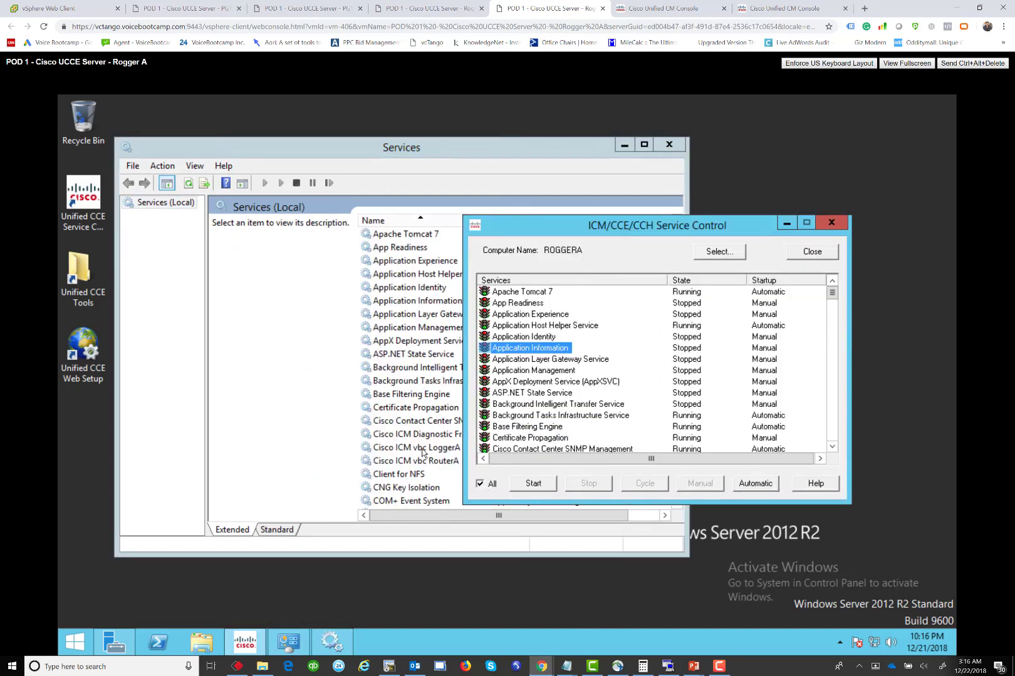
left_click(489, 485)
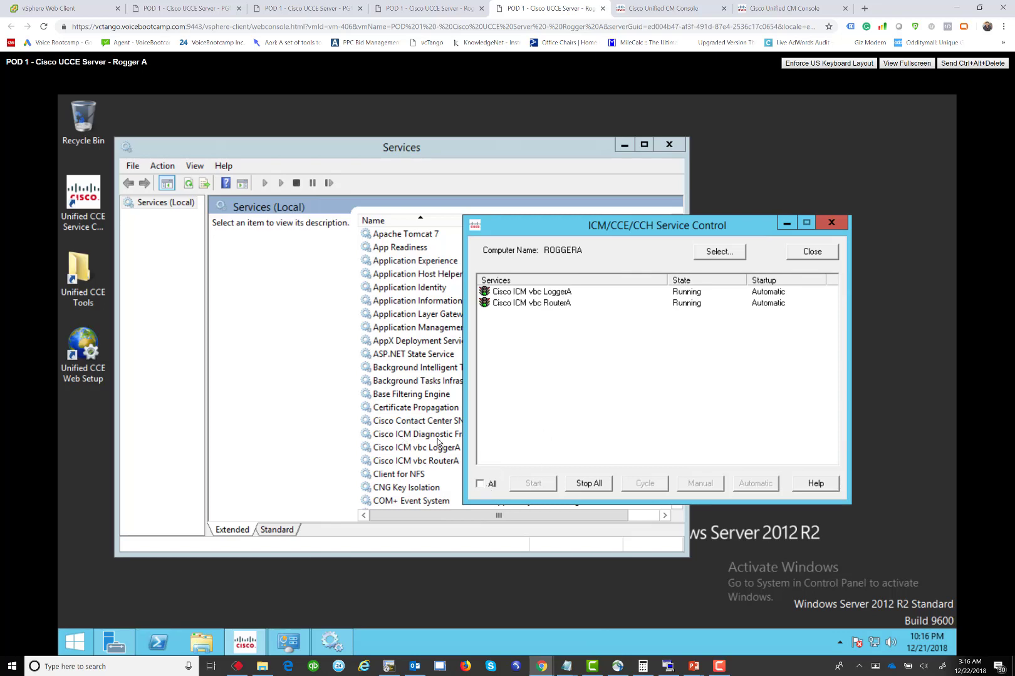
left_click(492, 483)
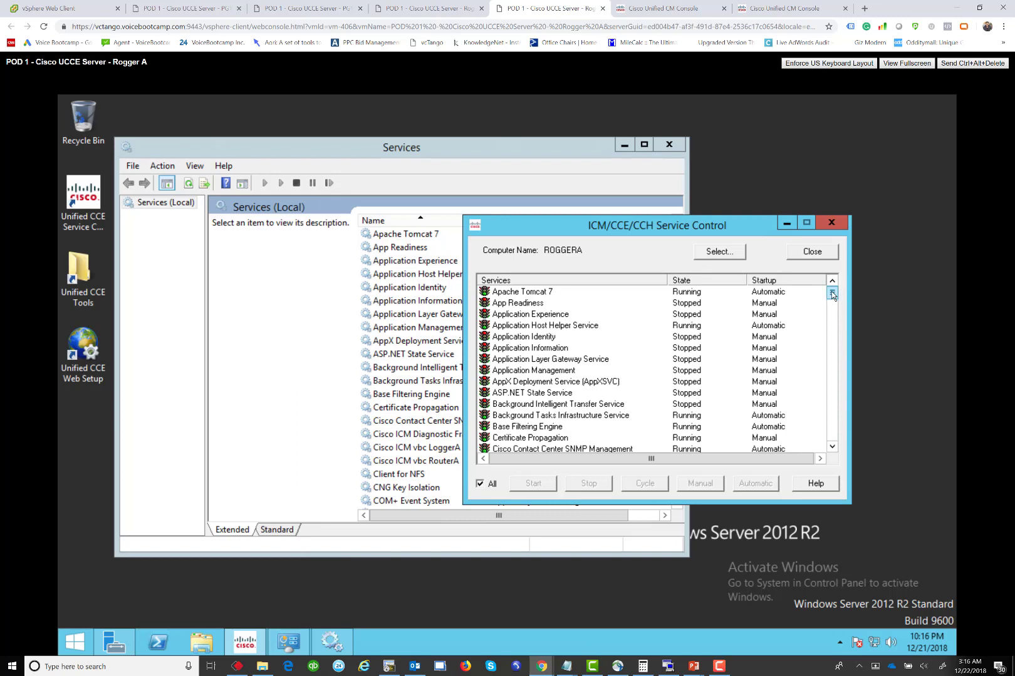
left_click_drag(831, 293, 837, 391)
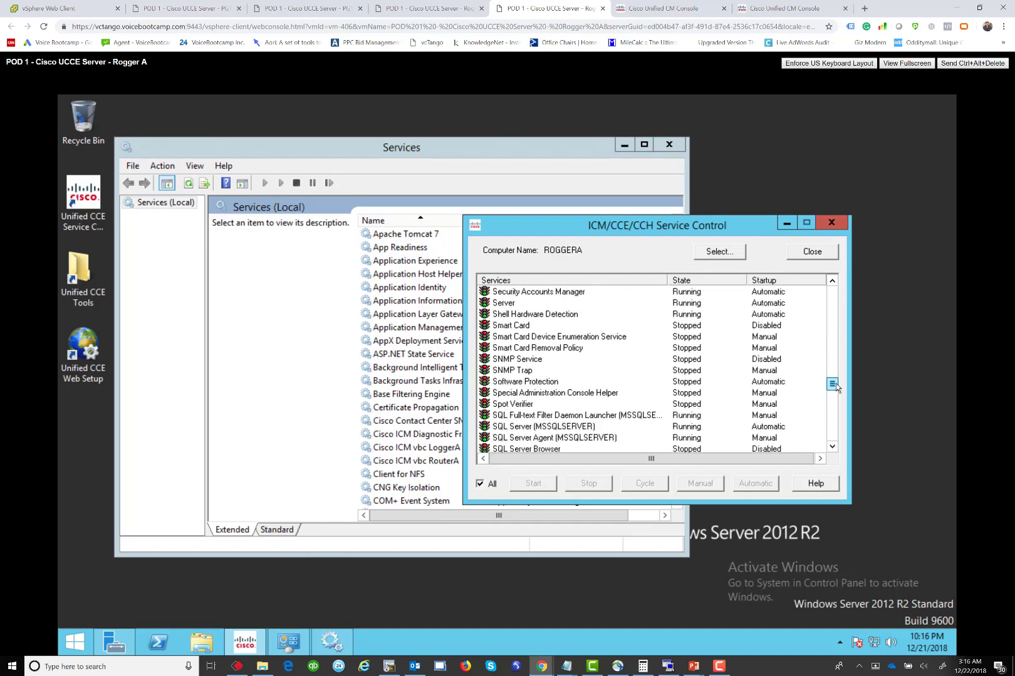
left_click(824, 252)
left_click(675, 145)
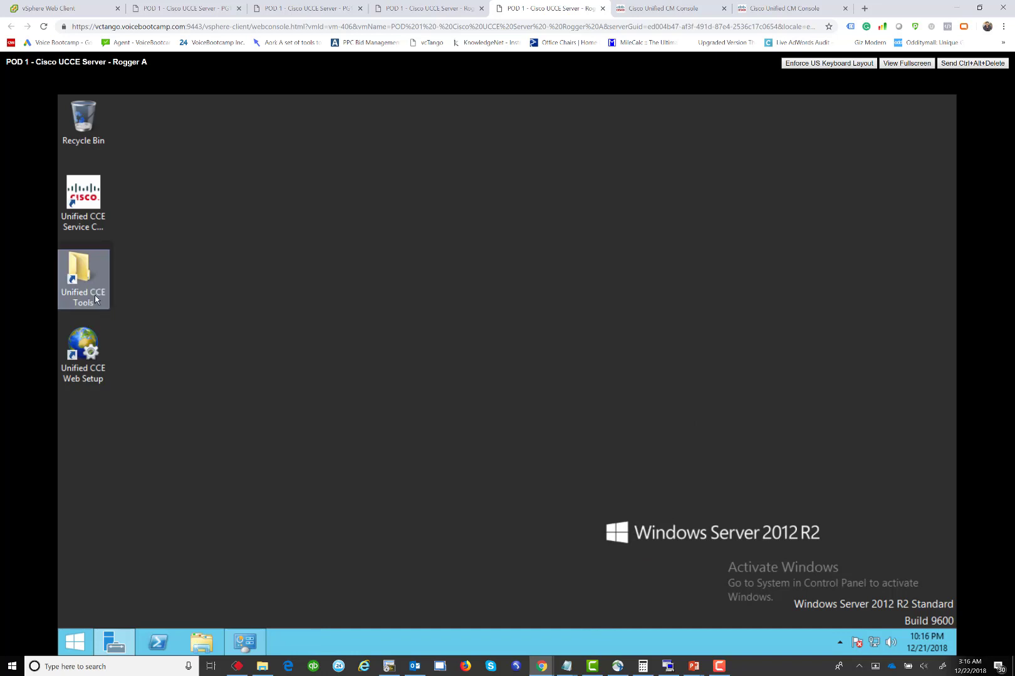
Launch the Diagnostic Framework Portico shortcut from the Unified CCE Tools folder.
left_click(96, 299)
key("Return")
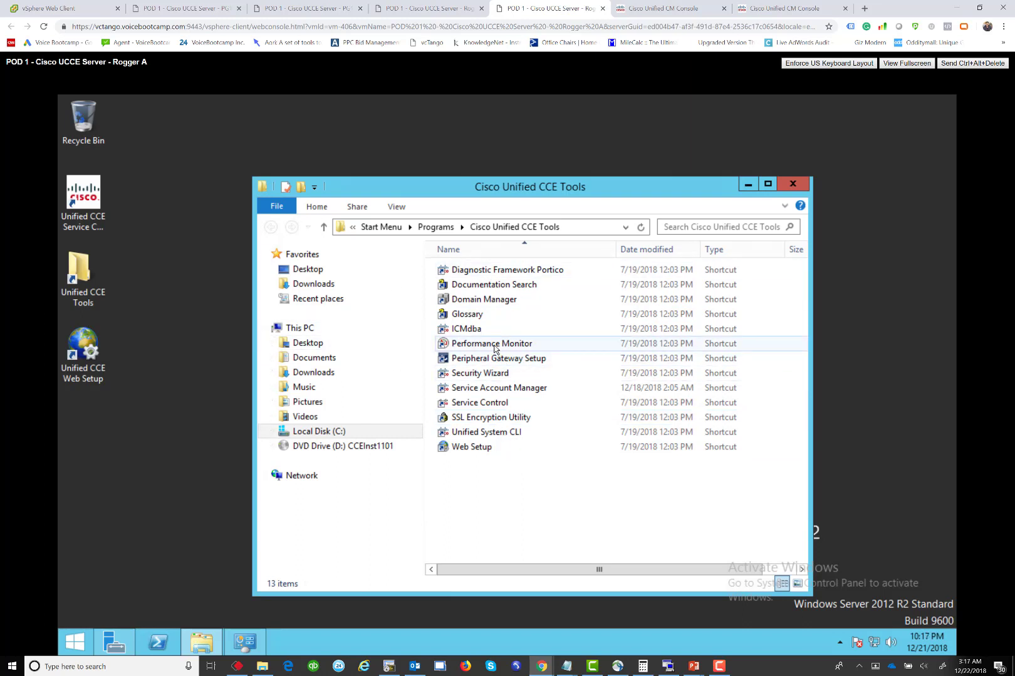
left_click(482, 274)
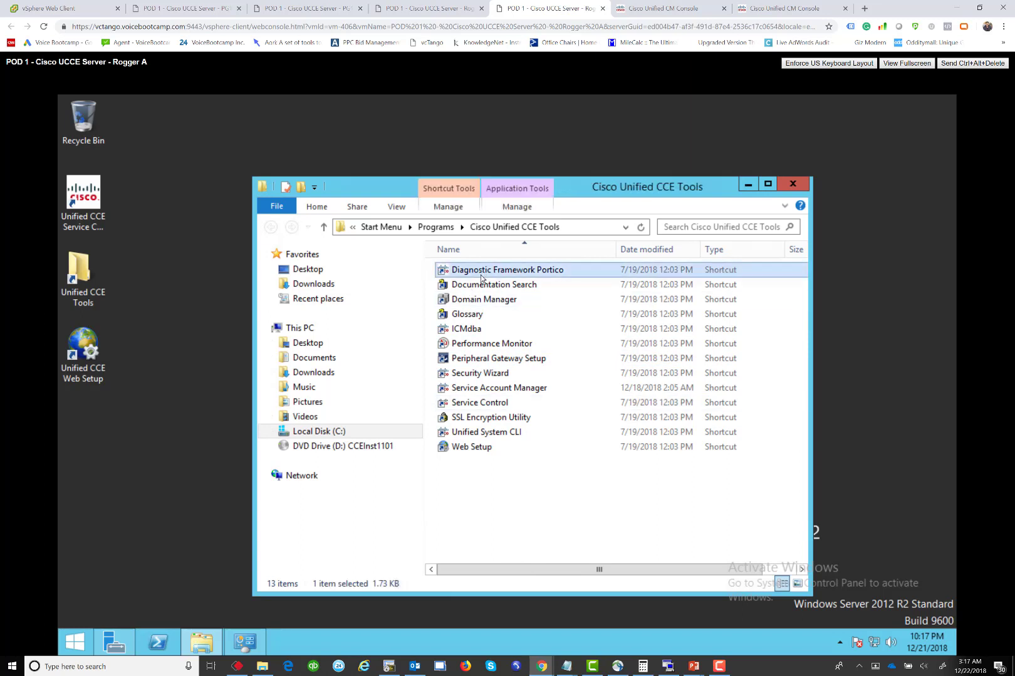
double_click(555, 272)
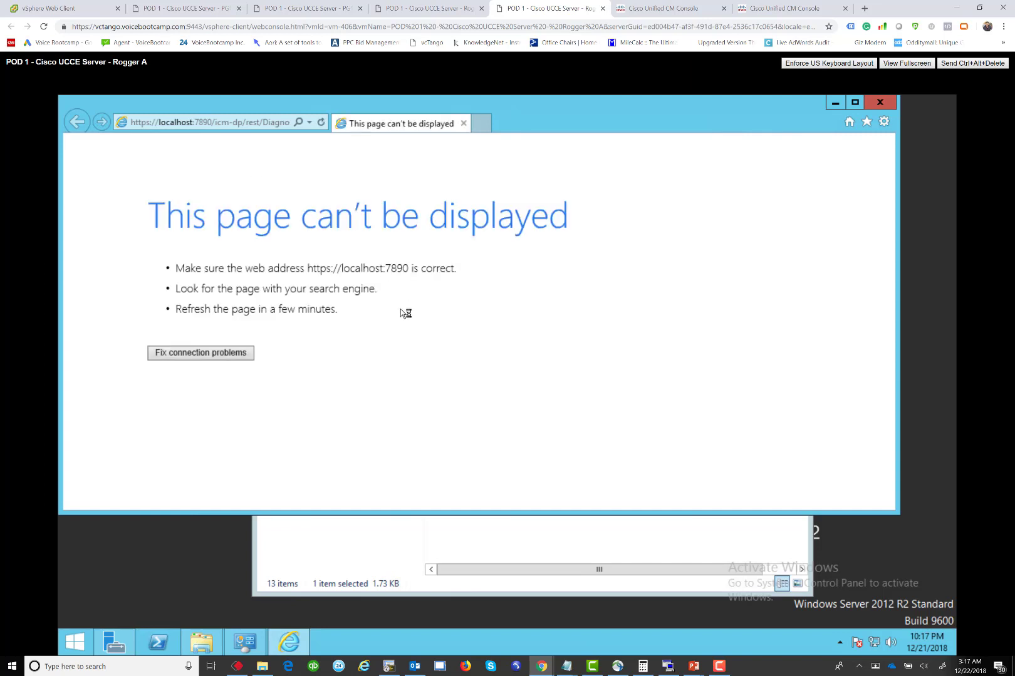
Inspect the 'This page can't be displayed' error, noting localhost port 7890.
left_click_drag(146, 219, 576, 226)
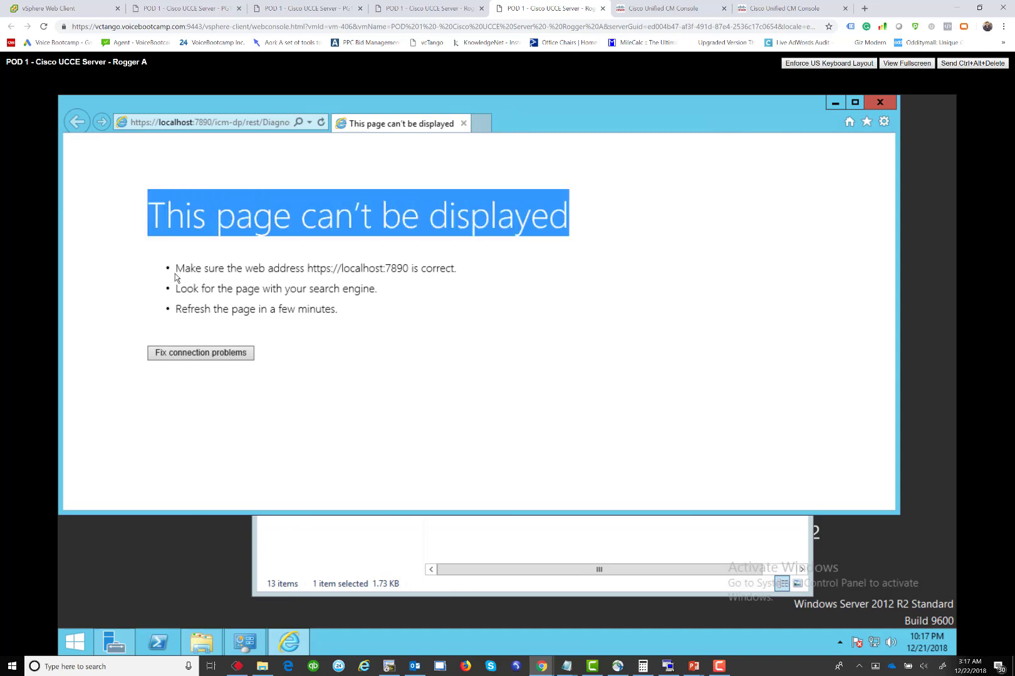
triple_click(417, 269)
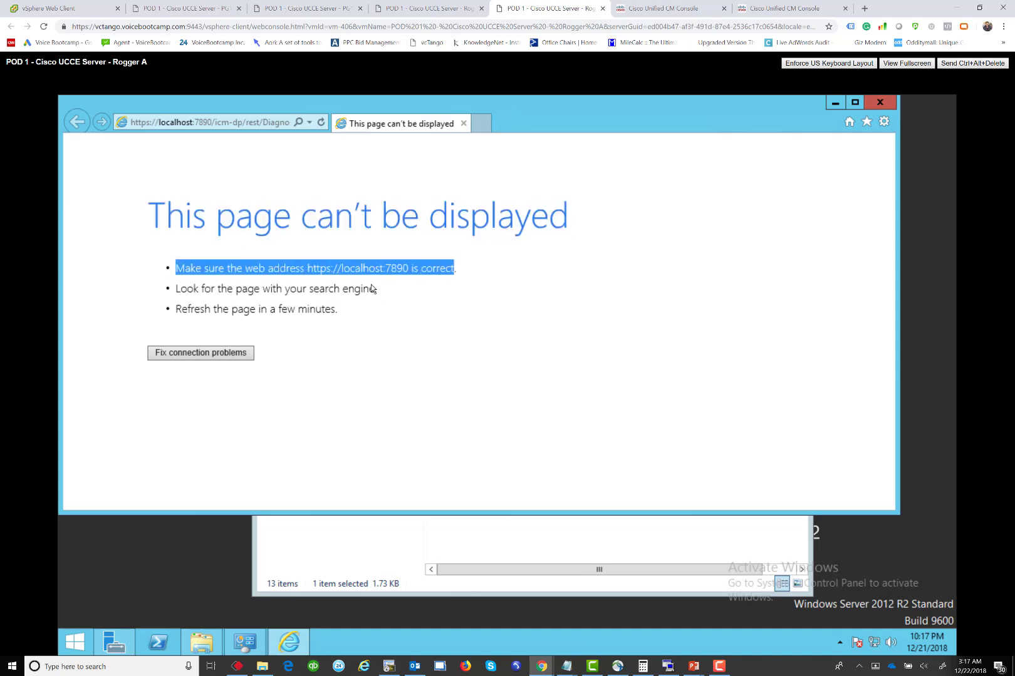
left_click(388, 266)
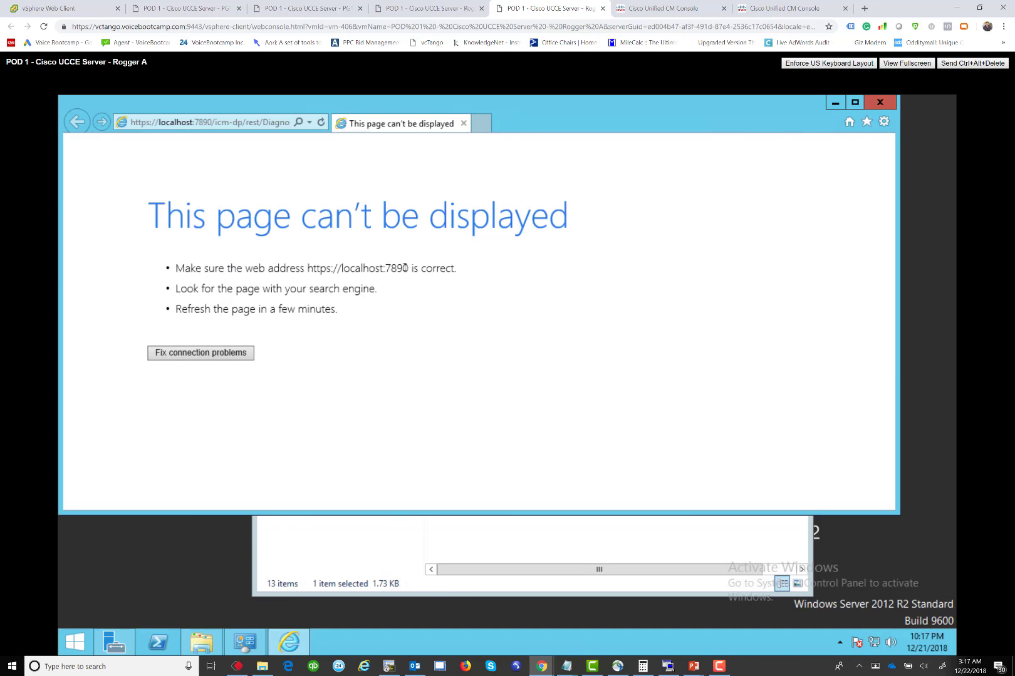
double_click(404, 268)
left_click(75, 642)
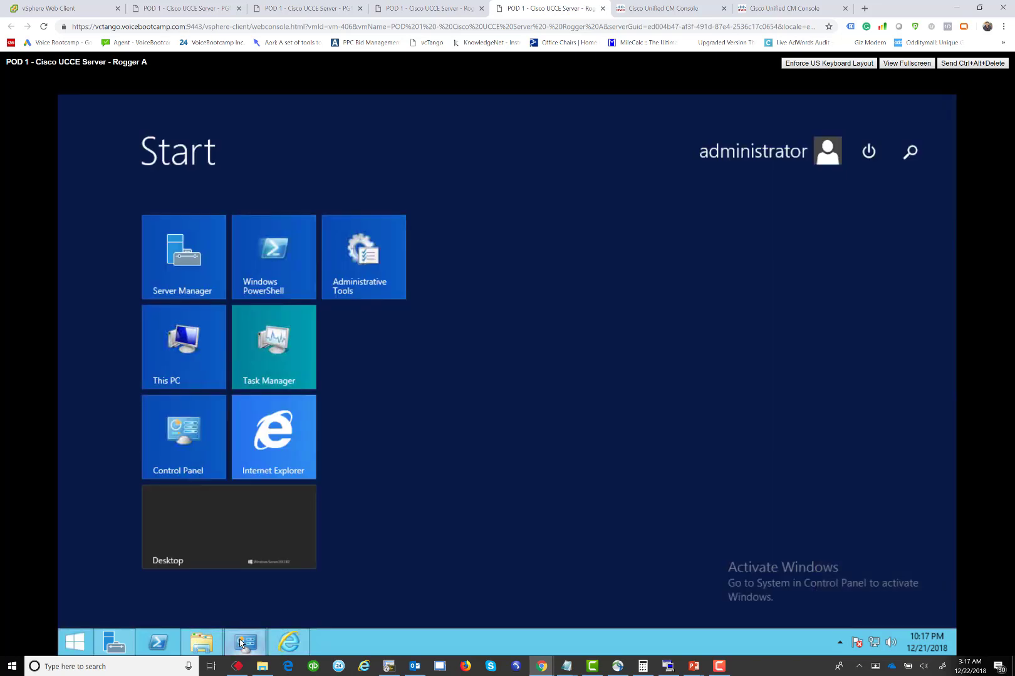
Start the stopped Cisco ICM Diagnostic Framework service in the Services console.
left_click(245, 642)
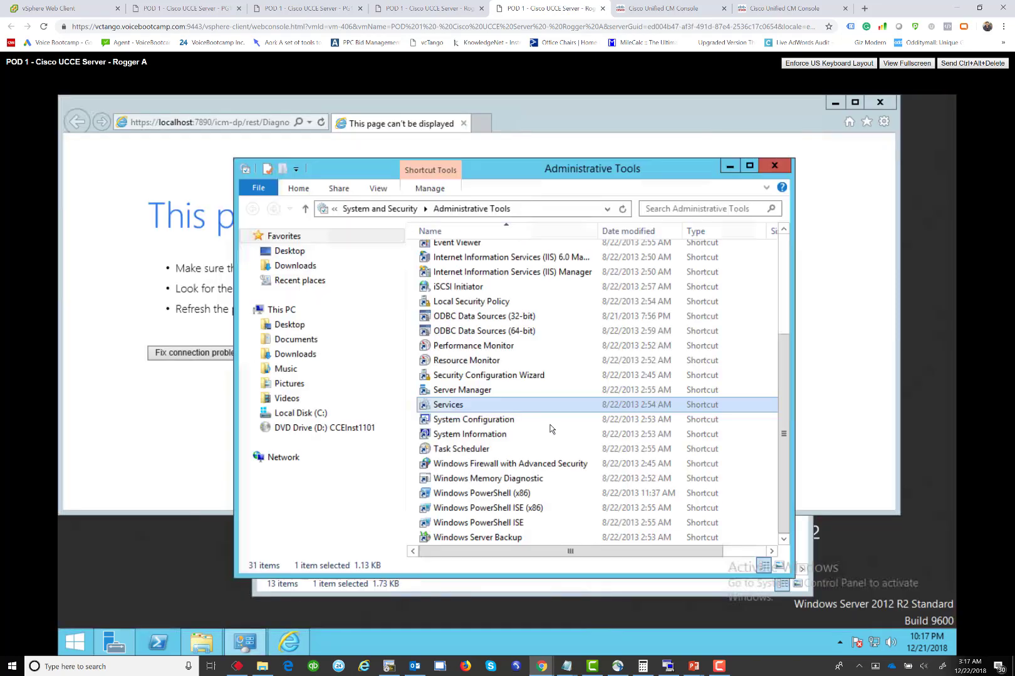
double_click(461, 408)
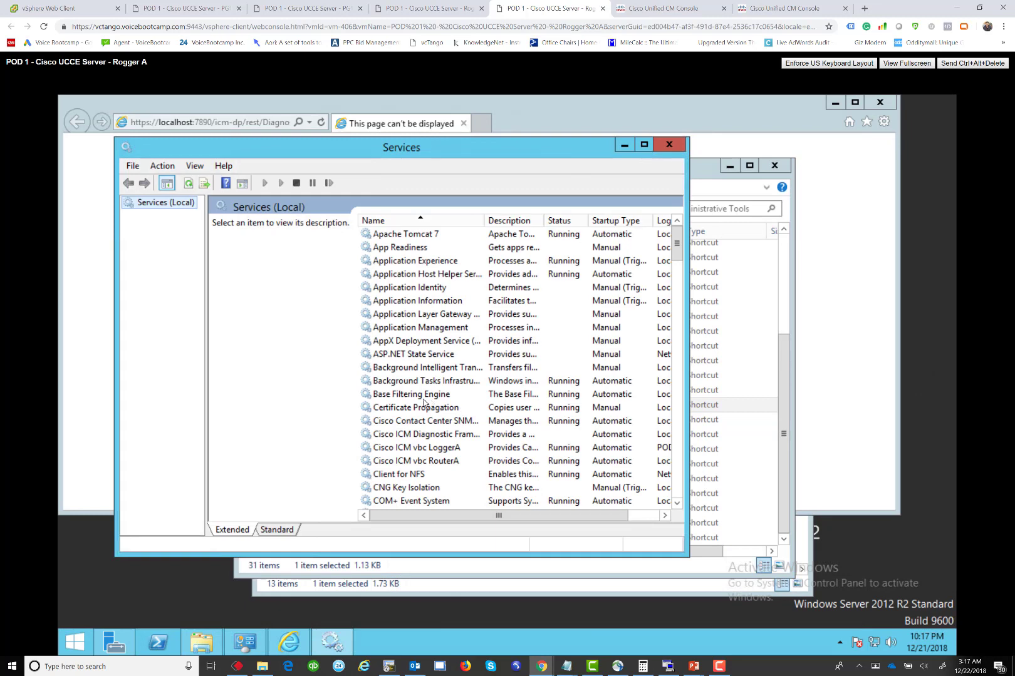
left_click(406, 437)
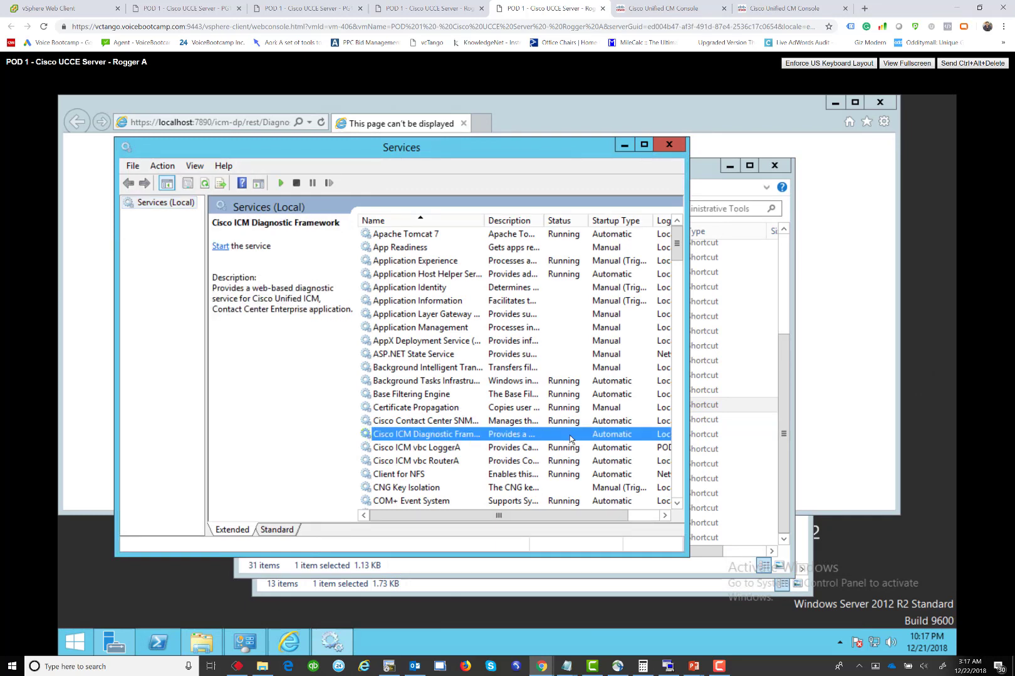
left_click(282, 183)
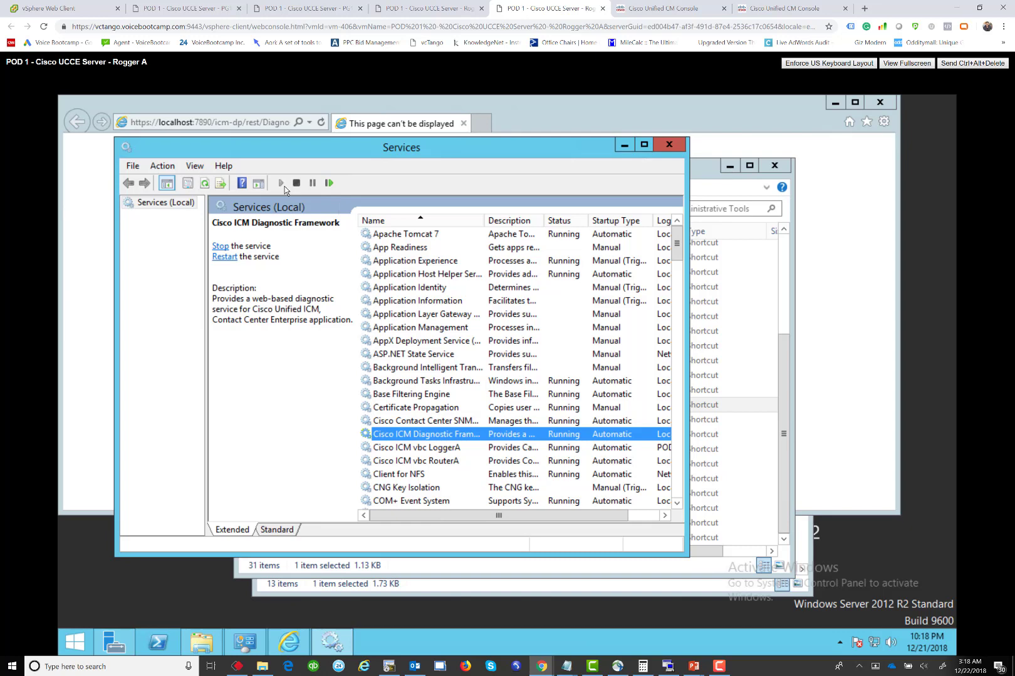
left_click(624, 144)
Reload the Portico, pass the certificate warning and sign in as administrator with the account password.
double_click(396, 268)
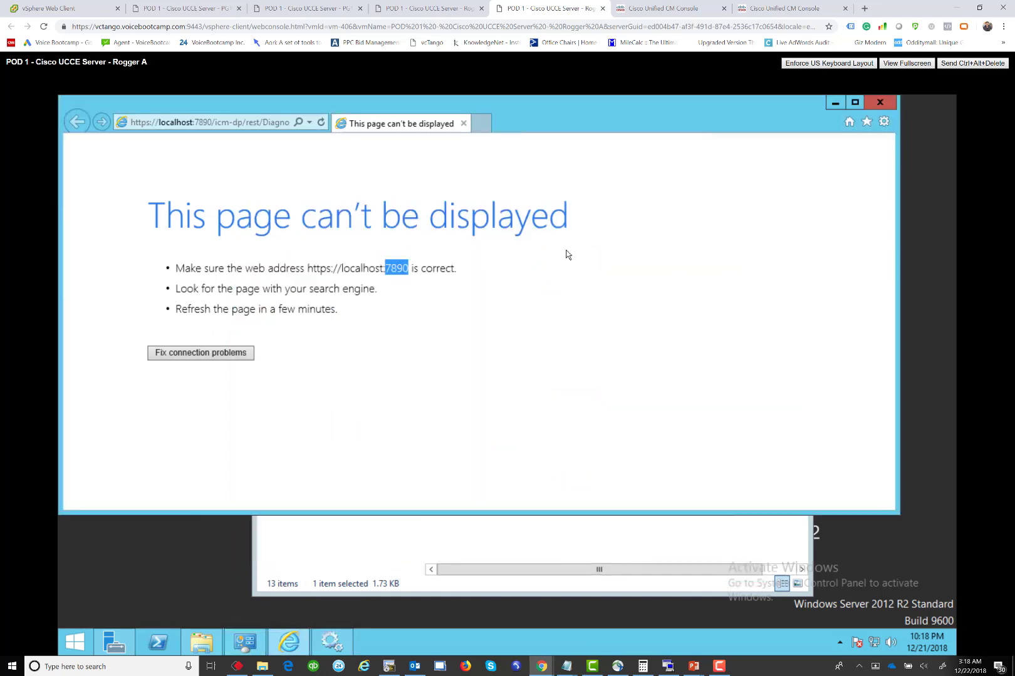
left_click(320, 122)
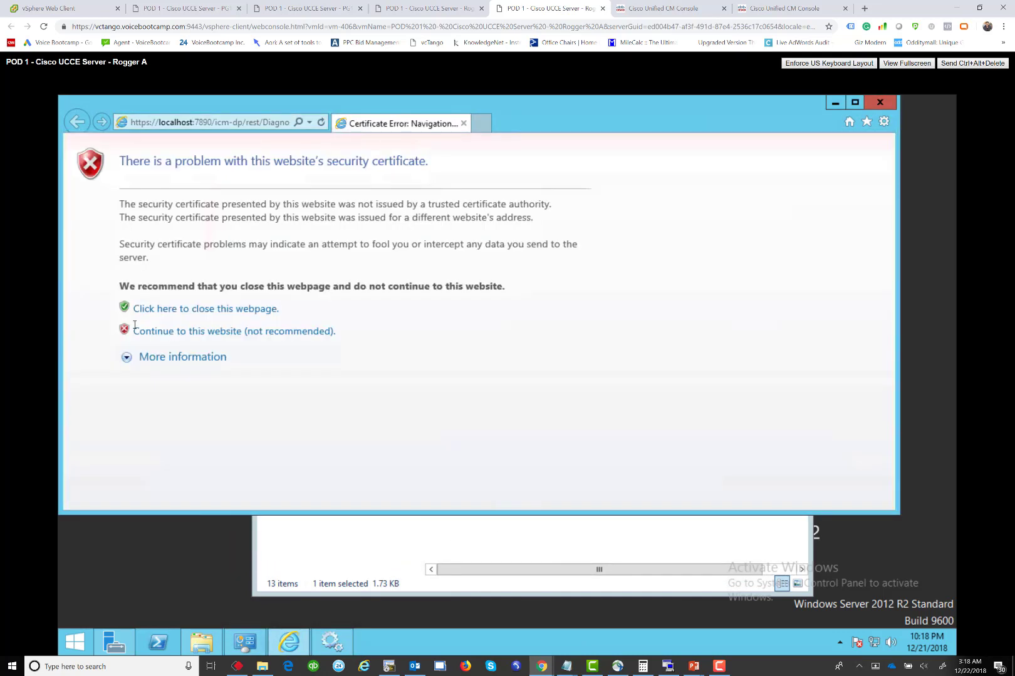
left_click(195, 336)
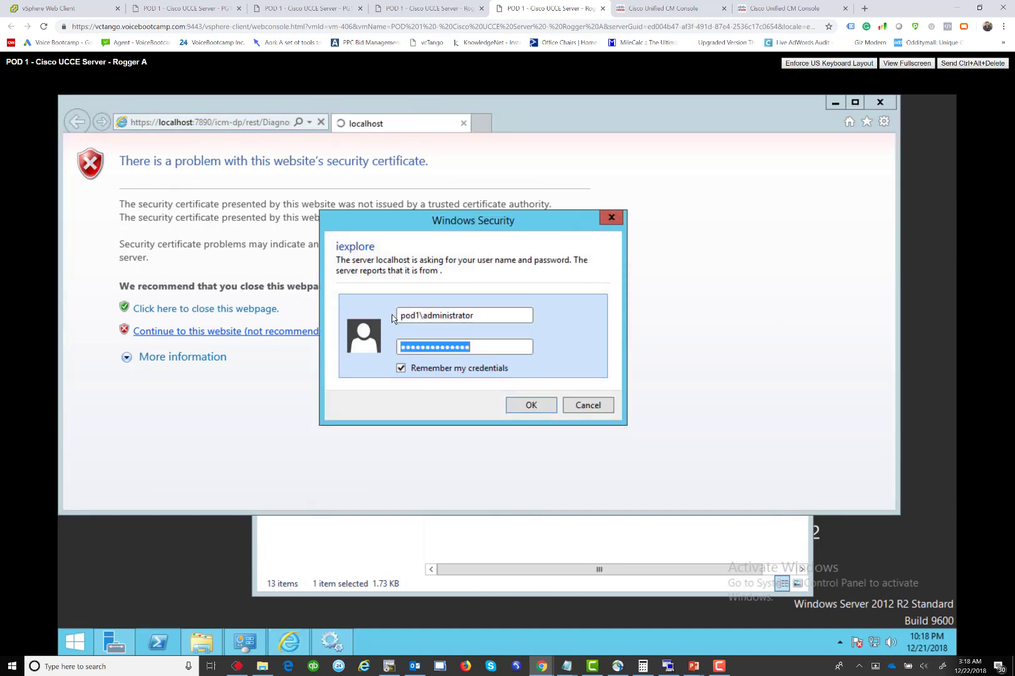
left_click_drag(510, 319, 404, 318)
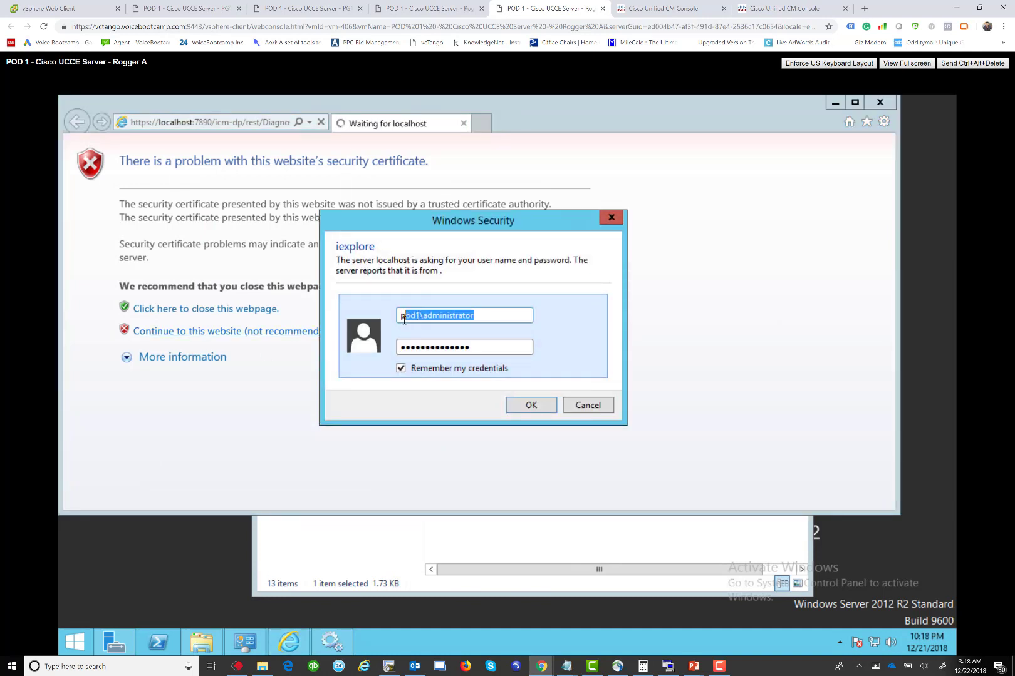
key("BackSpace")
type("adminis")
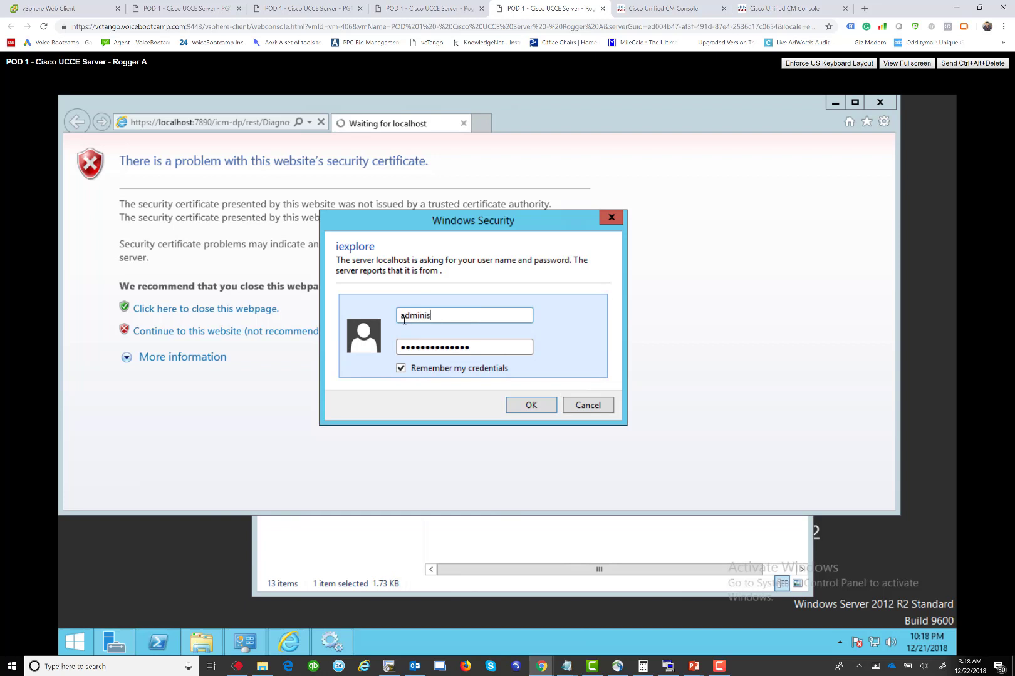
type("trator")
key("Tab")
type("C1sco12345")
key("Return")
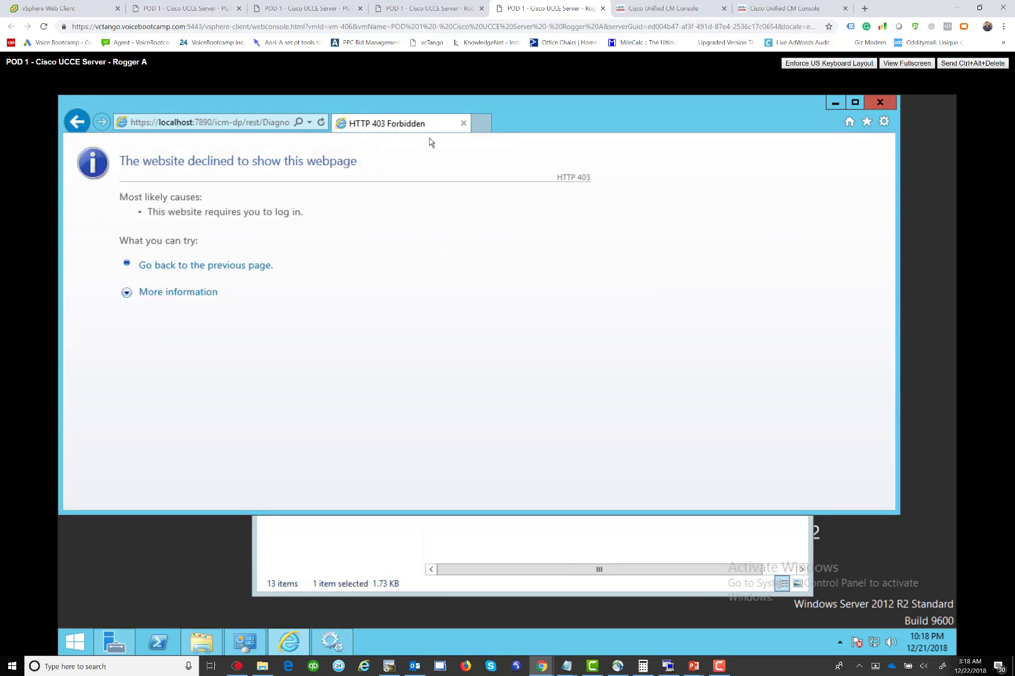
Close the Unified CCE Tools folder and the browser showing HTTP 403 Forbidden.
left_click(687, 574)
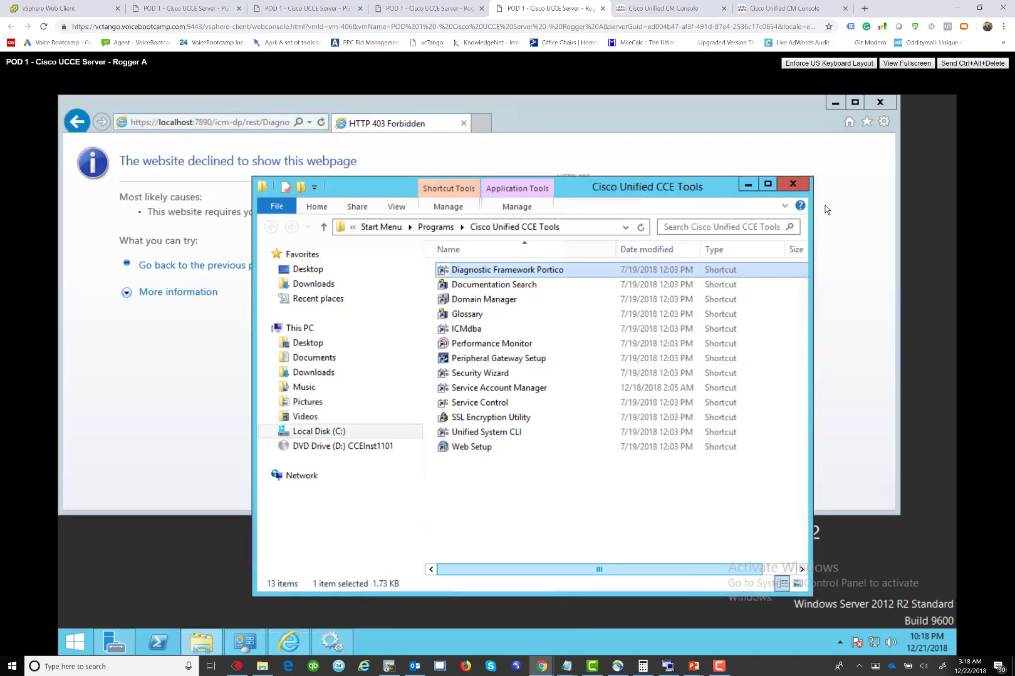
left_click(793, 185)
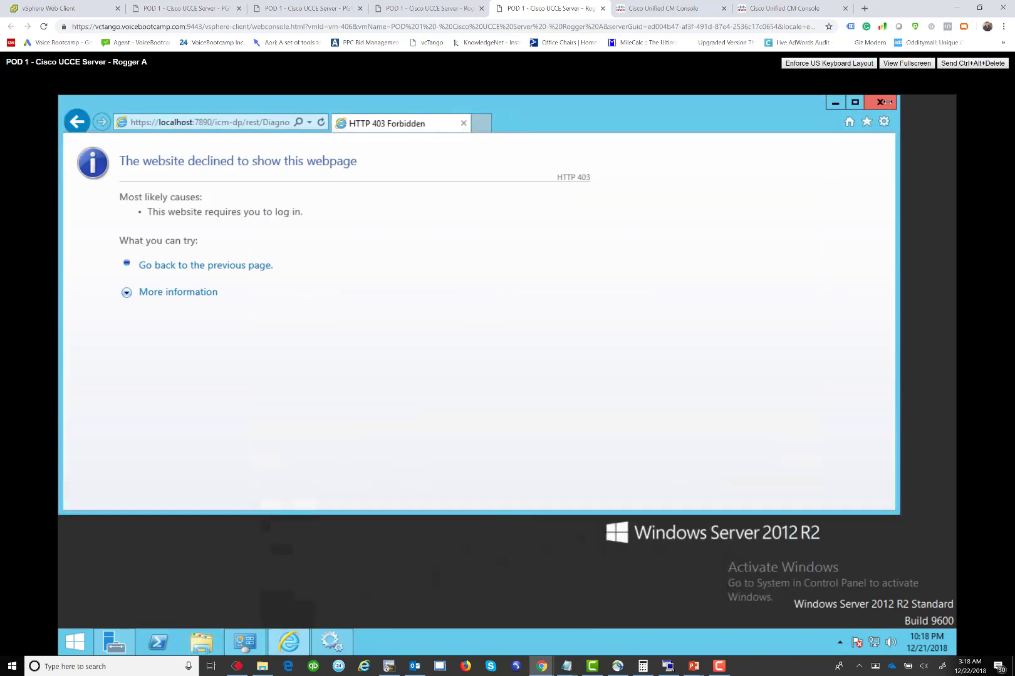
left_click(888, 104)
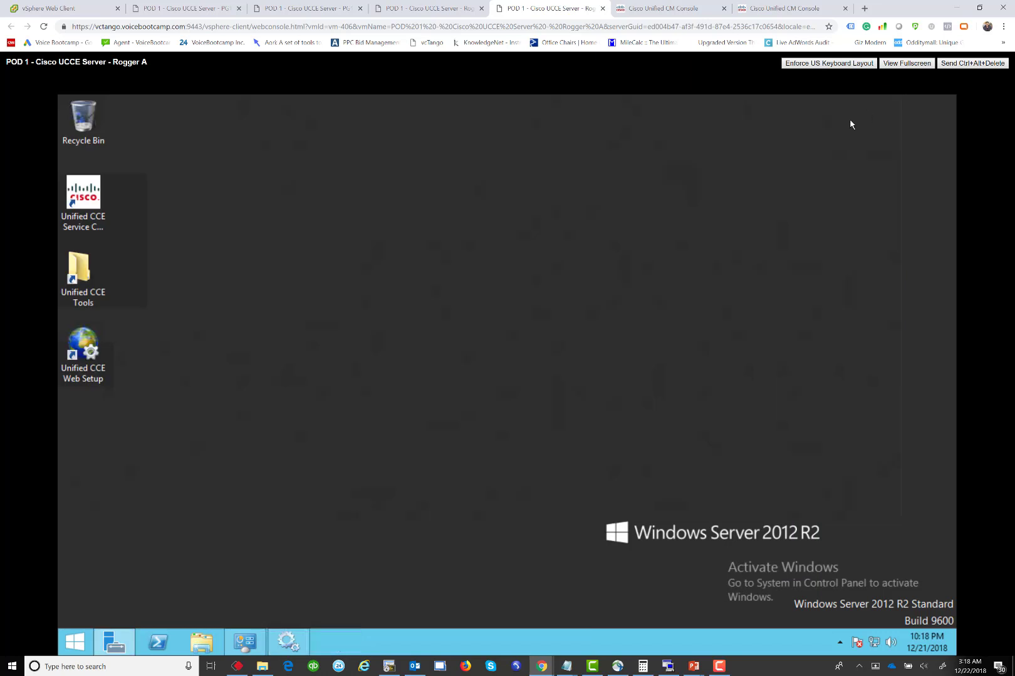
Relaunch the Portico, pass the certificate warning and sign in with the pod1 domain administrator account.
double_click(88, 291)
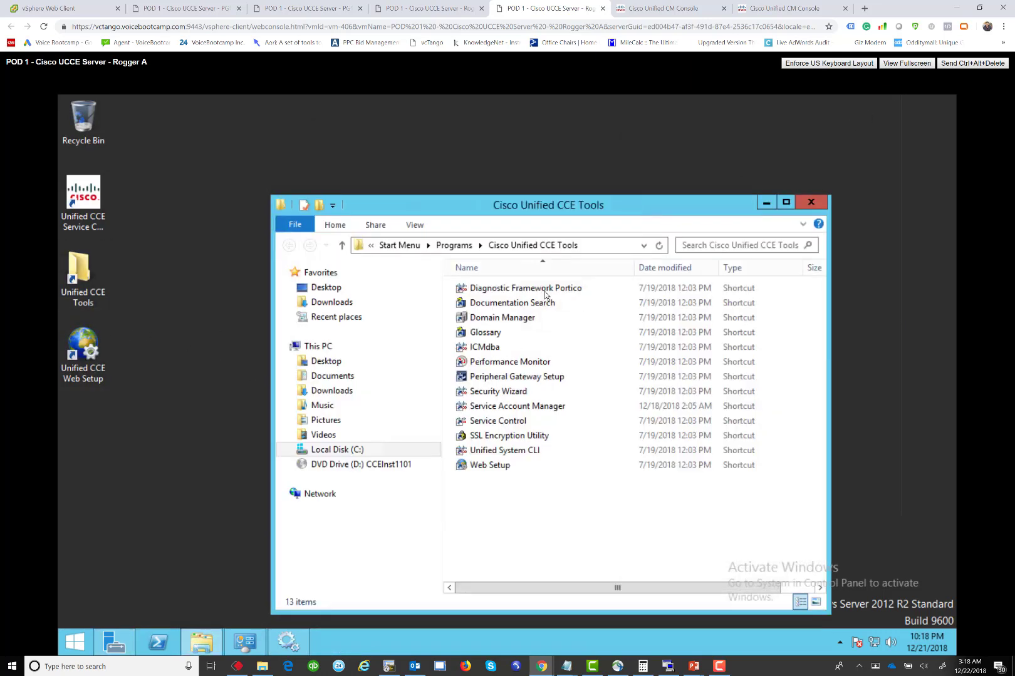
double_click(545, 292)
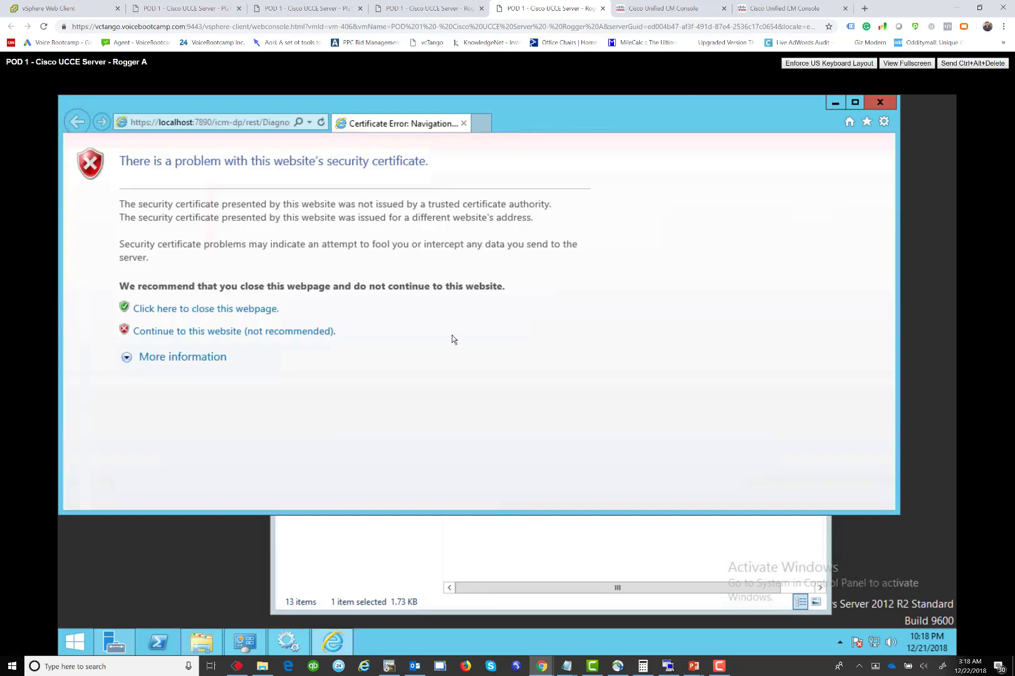
left_click(236, 332)
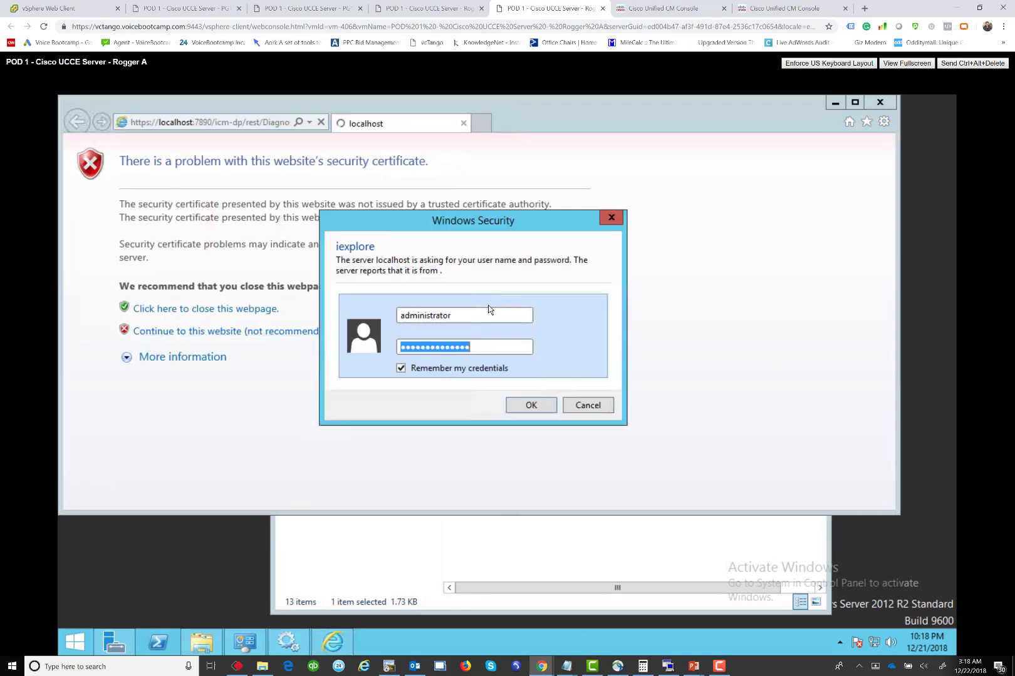
key("shift+Tab")
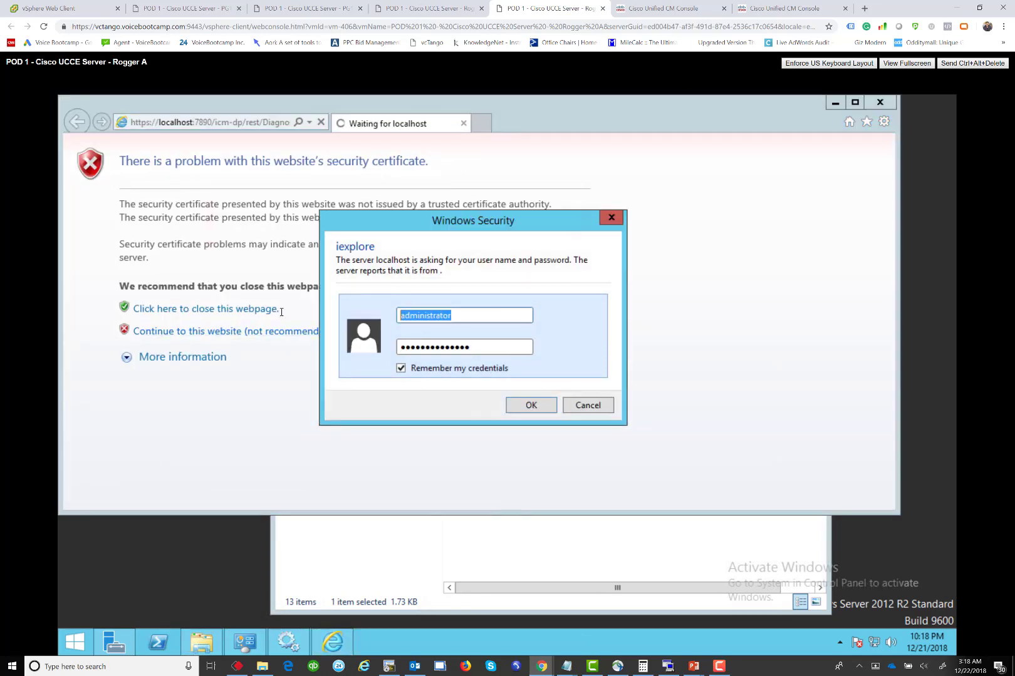
type("pod1")
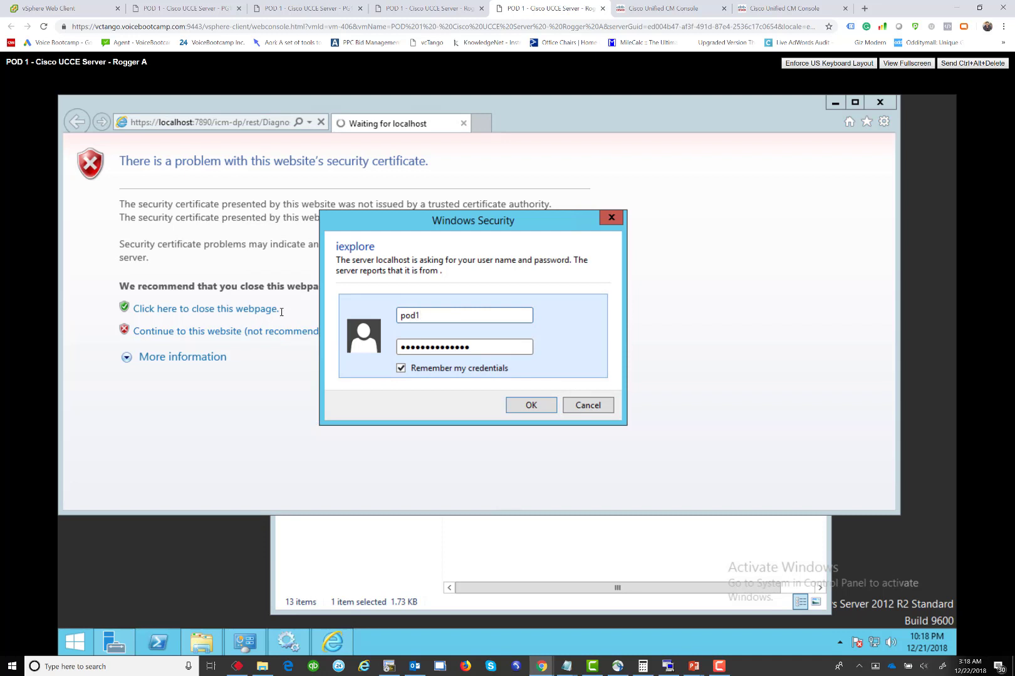
type("\\administrator")
key("Return")
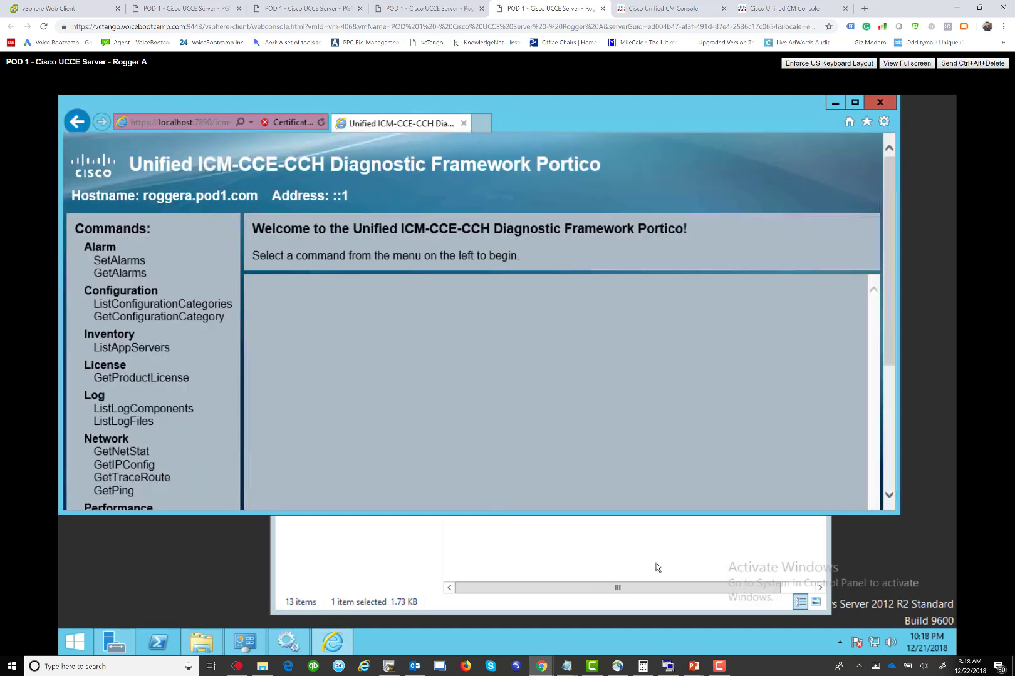
Maximize the Portico, run ListProcesses, and review the Logger A, Router A and DiagFwSvc processes.
left_click(857, 106)
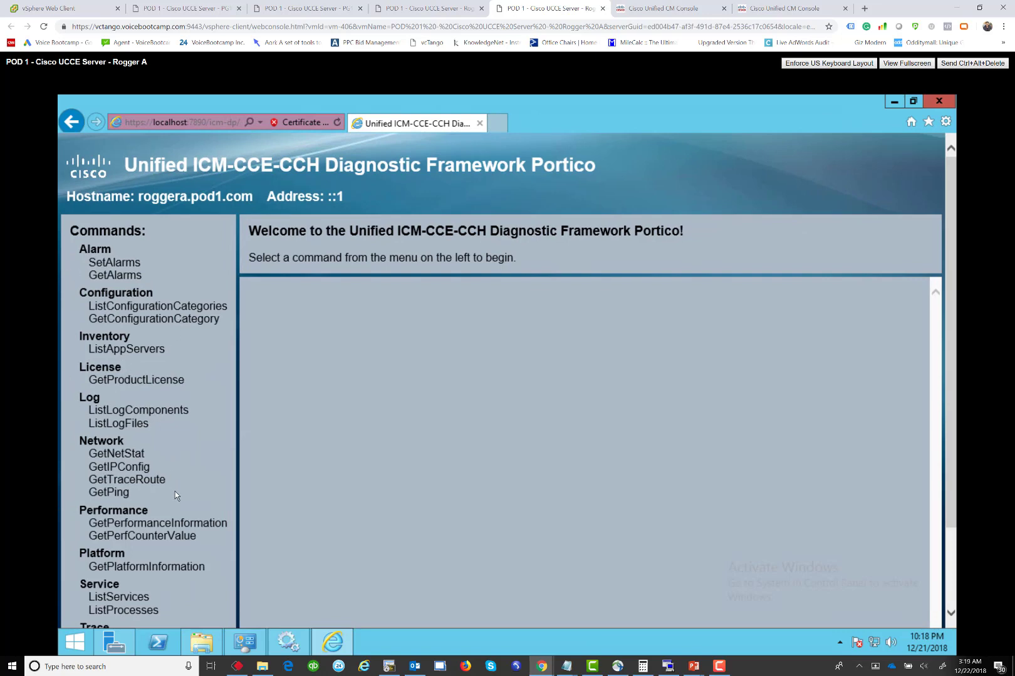
scroll(174, 490, "down", 3)
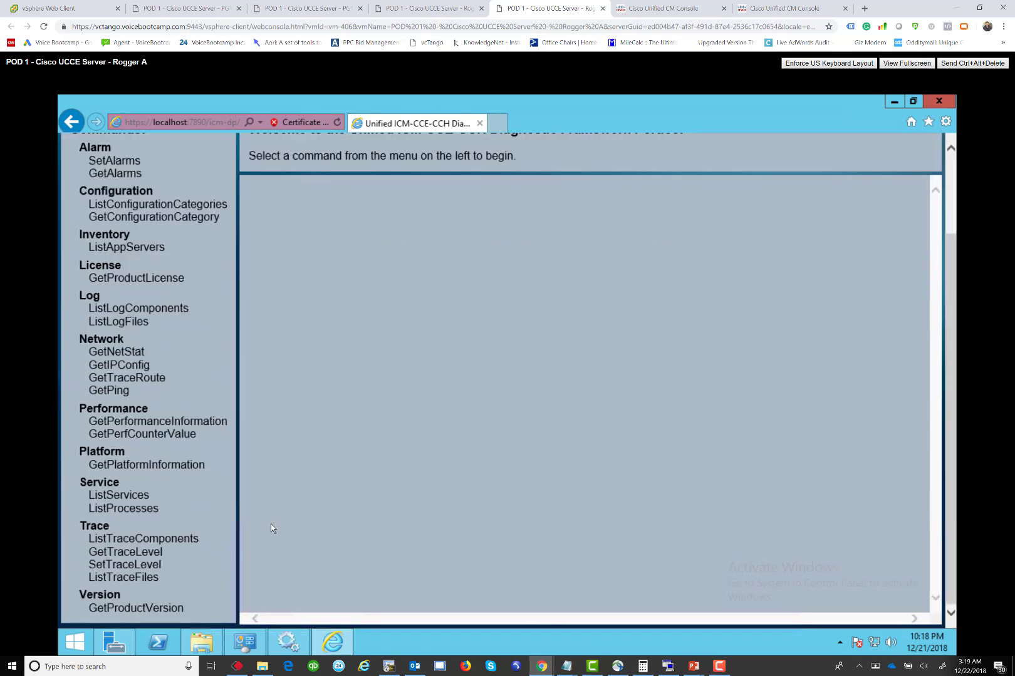
left_click(104, 512)
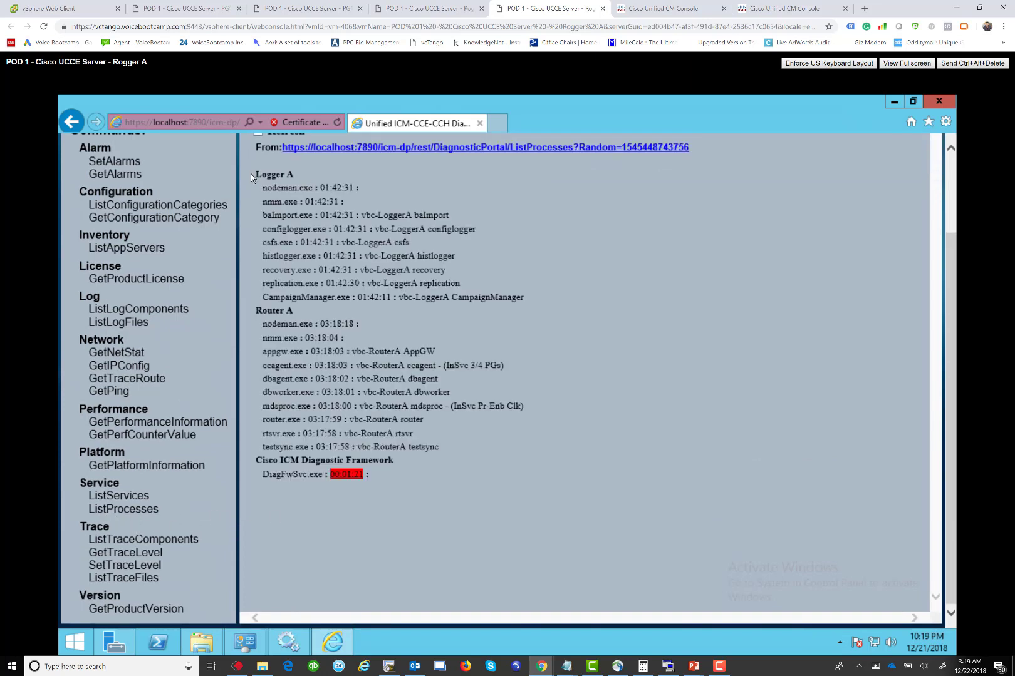
left_click_drag(251, 173, 439, 436)
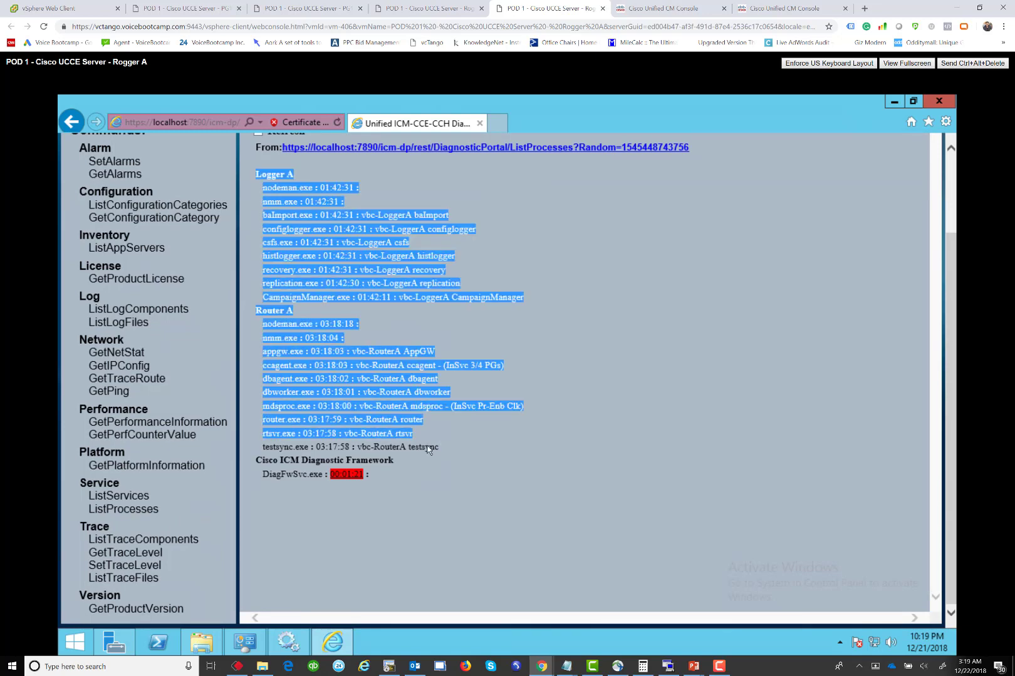
left_click_drag(254, 460, 410, 462)
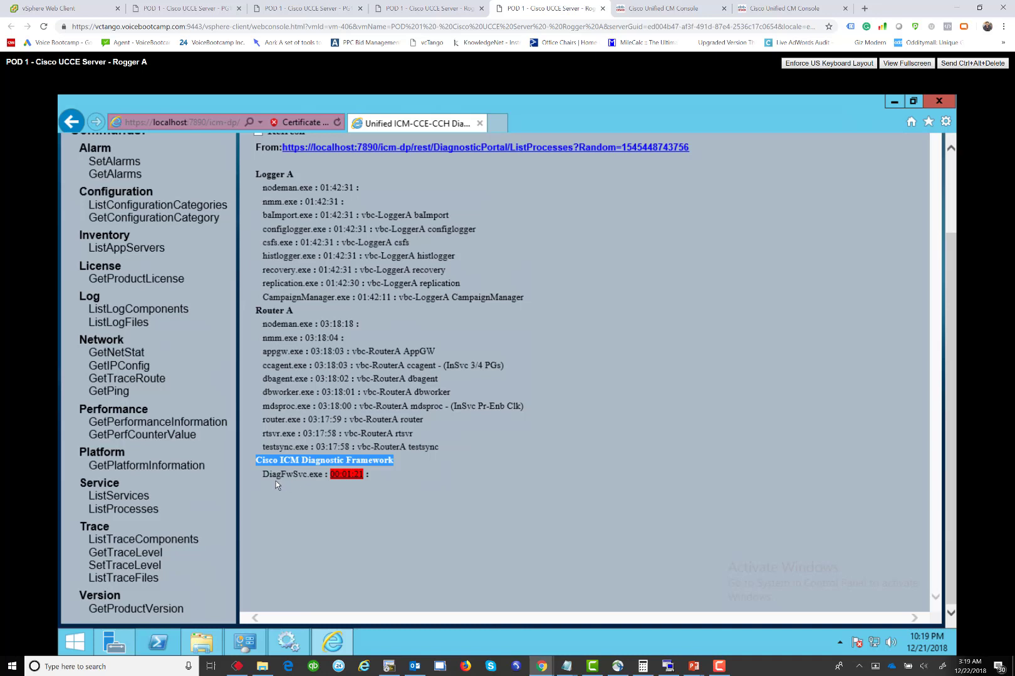
double_click(270, 474)
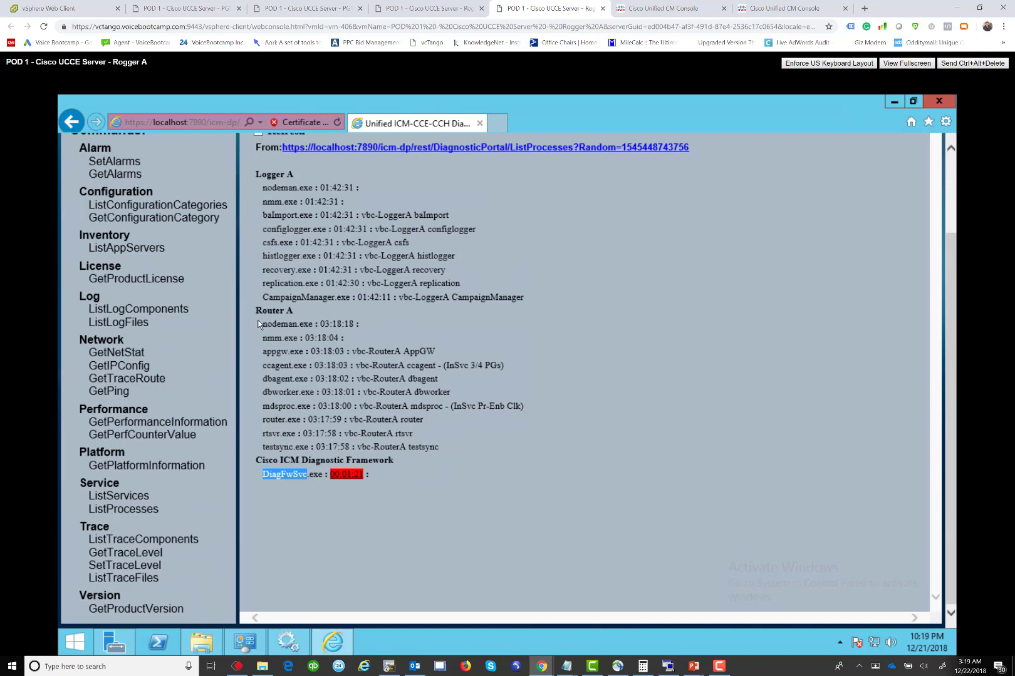
left_click_drag(262, 324, 414, 392)
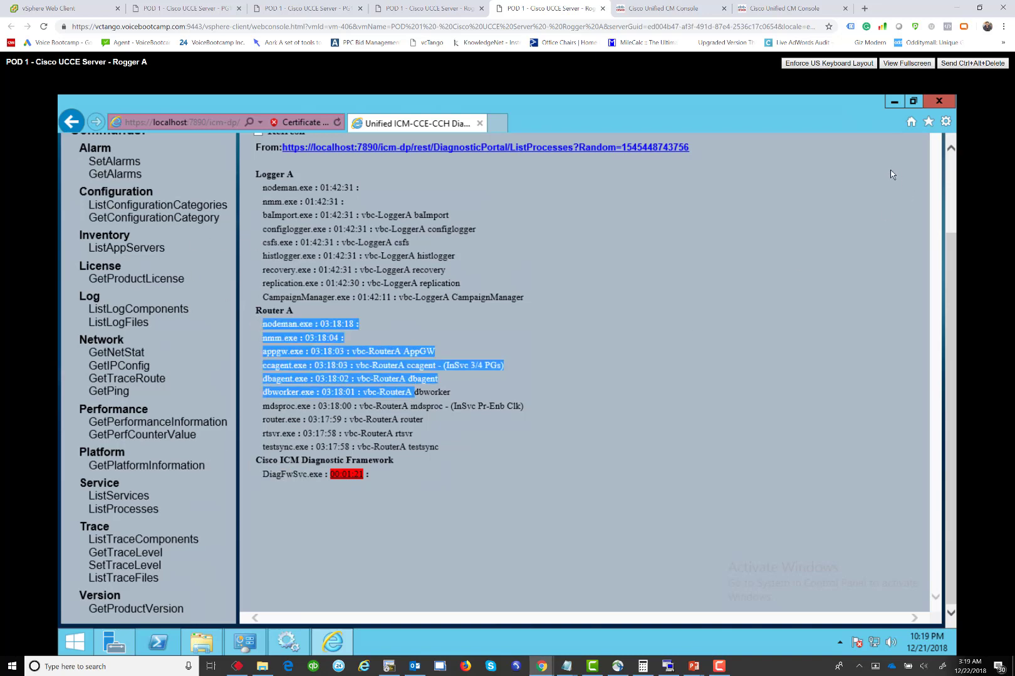
Stop the Cisco ICM RouterA service in ICM/CCE/CCH Service Control.
left_click(893, 104)
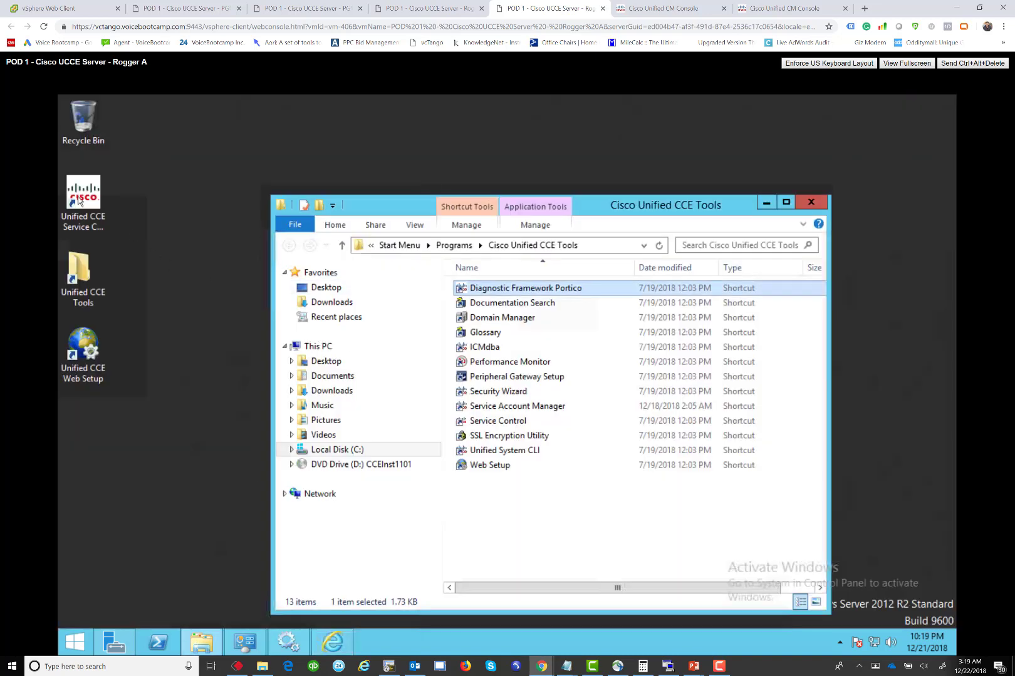
double_click(79, 202)
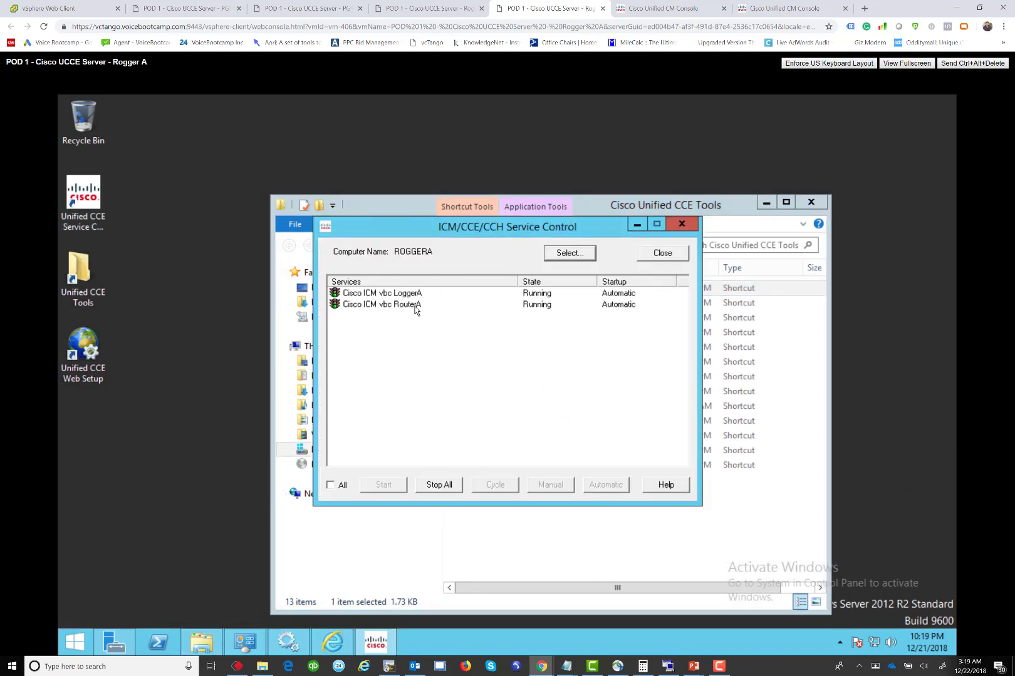
left_click(416, 310)
left_click(430, 486)
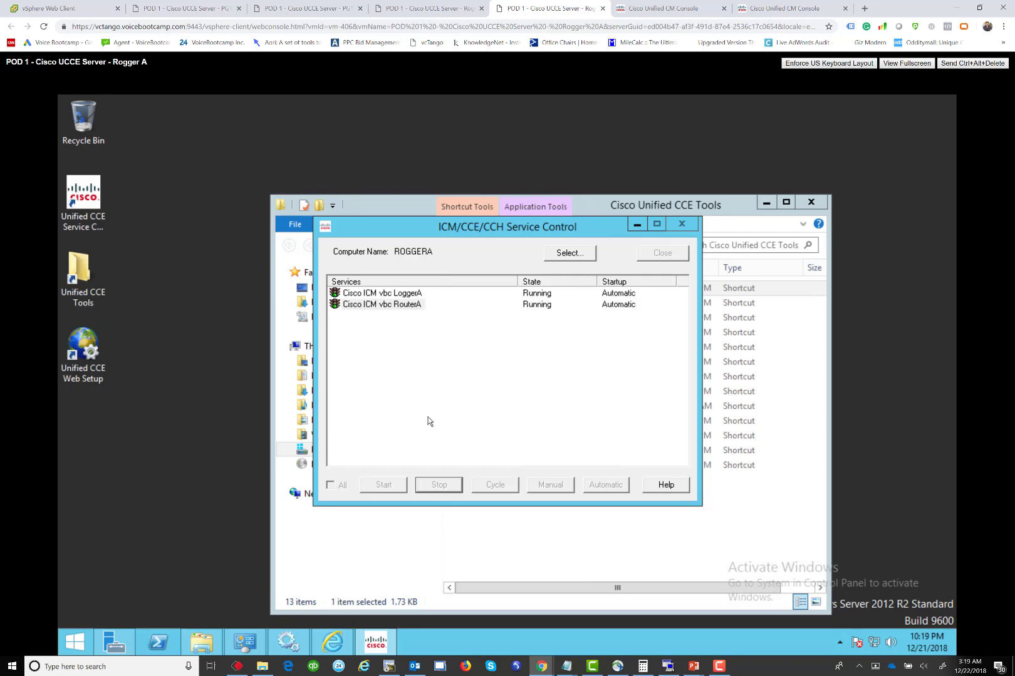
Enable the Refresh checkbox on the Portico process list.
left_click(343, 643)
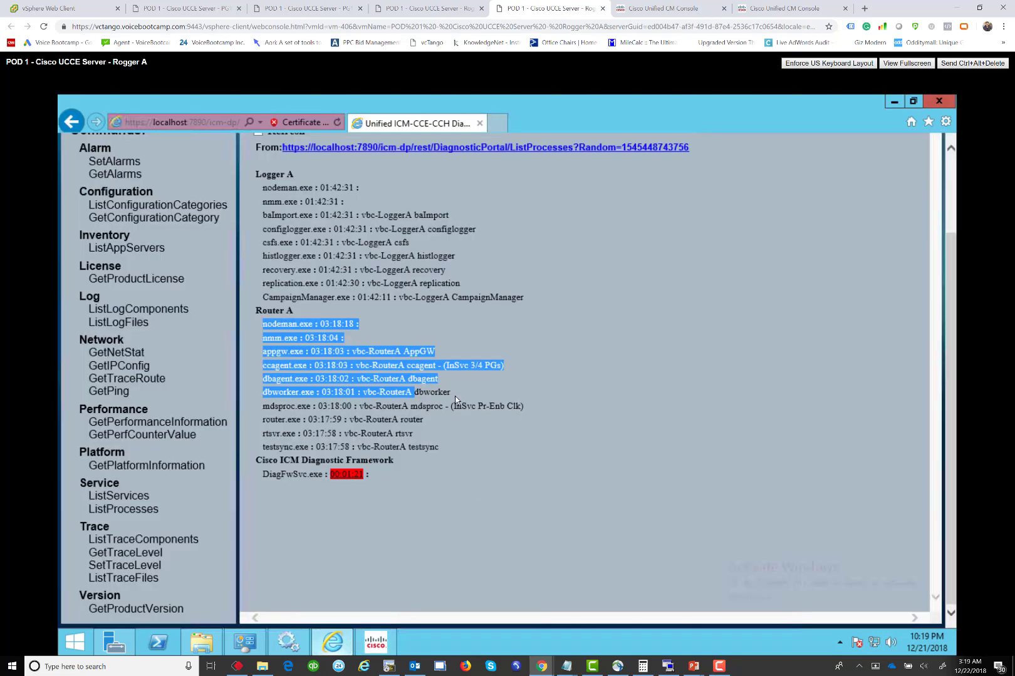
scroll(425, 232, "up", 2)
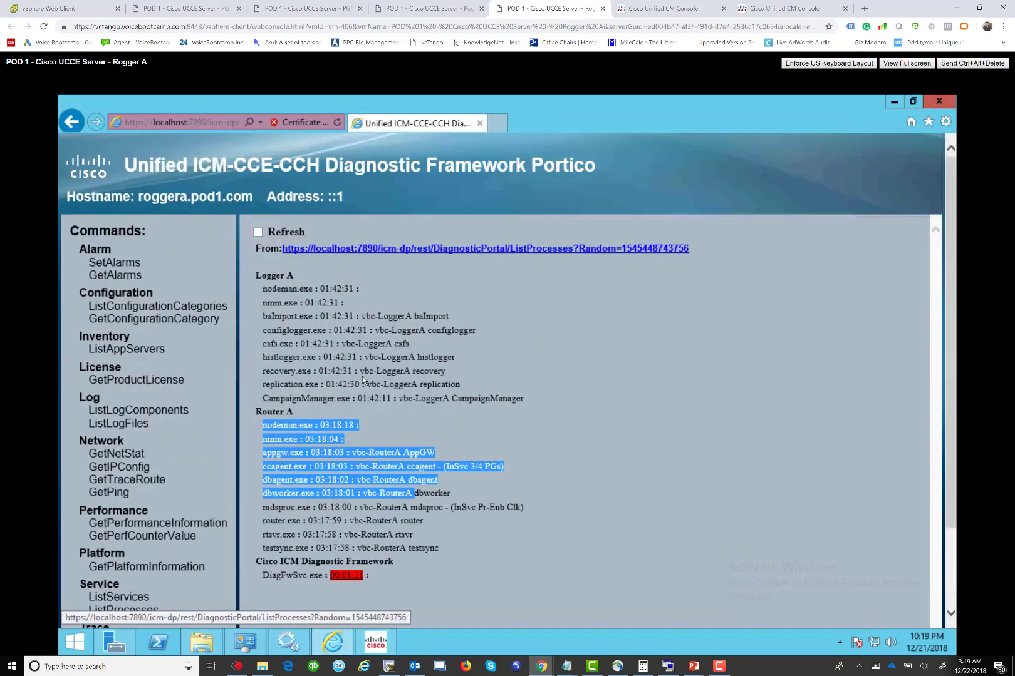
left_click(257, 232)
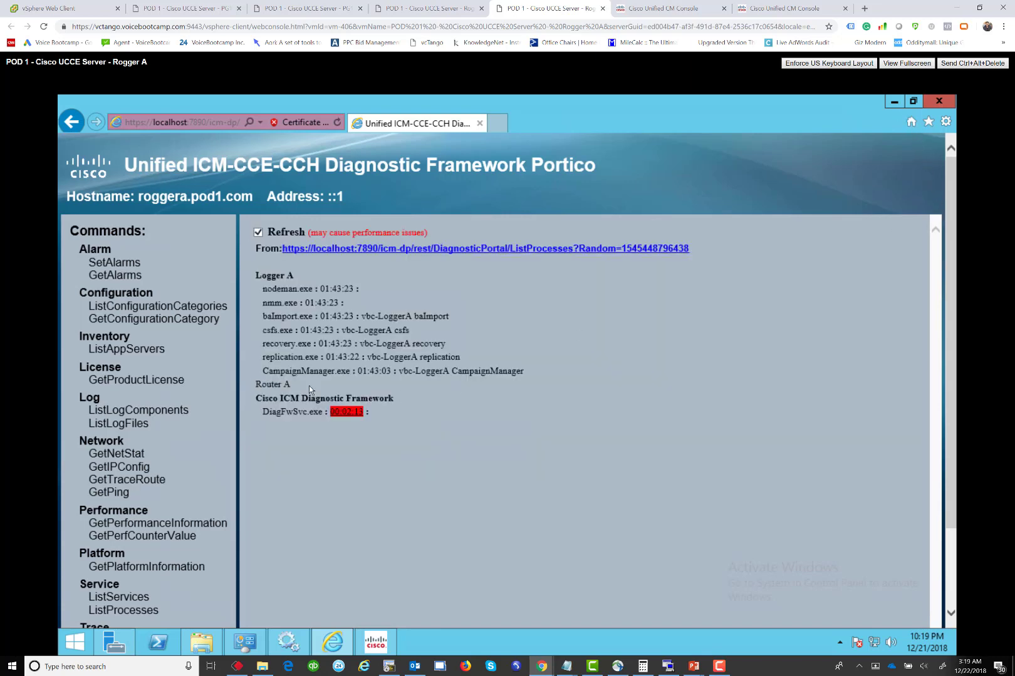
Restart the RouterA service and review its fresh process uptimes in the Portico list.
left_click(894, 102)
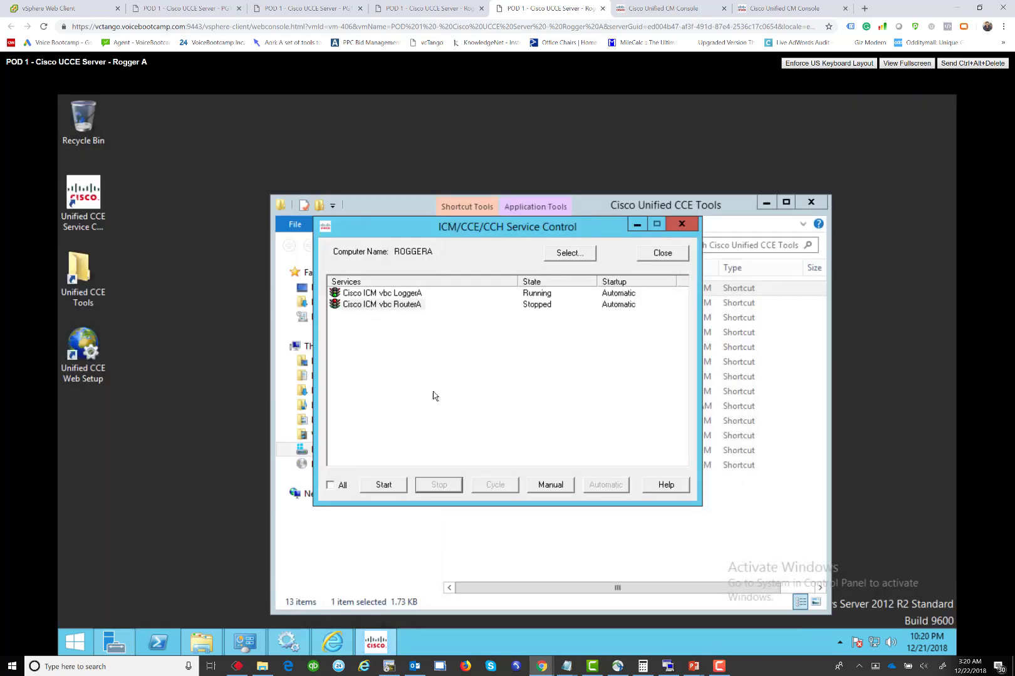
left_click(391, 489)
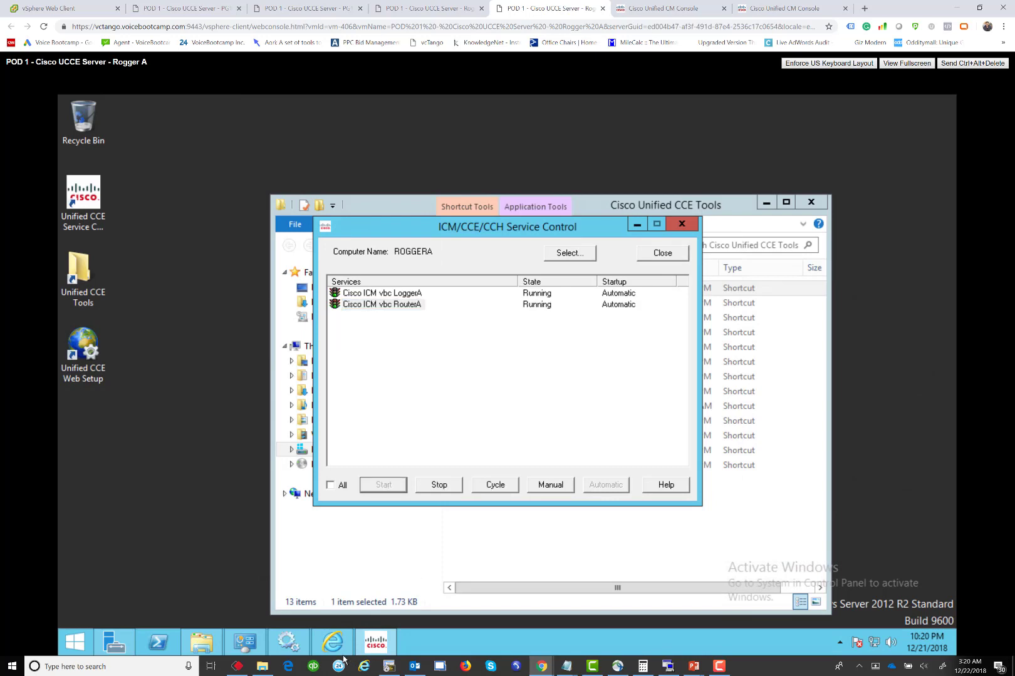
mouse_move(336, 646)
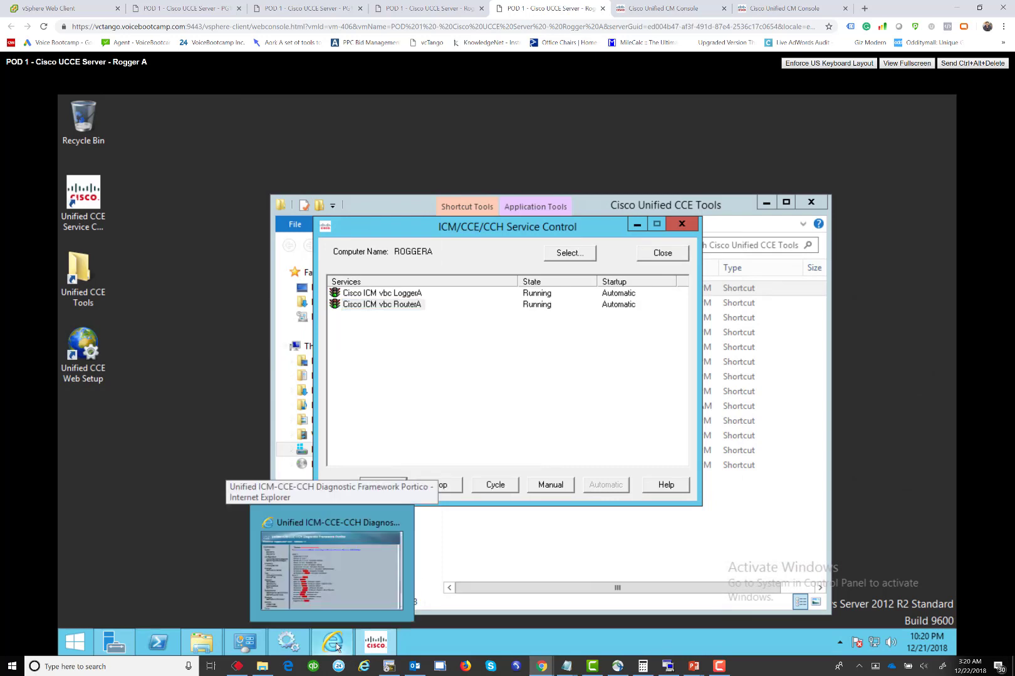
left_click(328, 557)
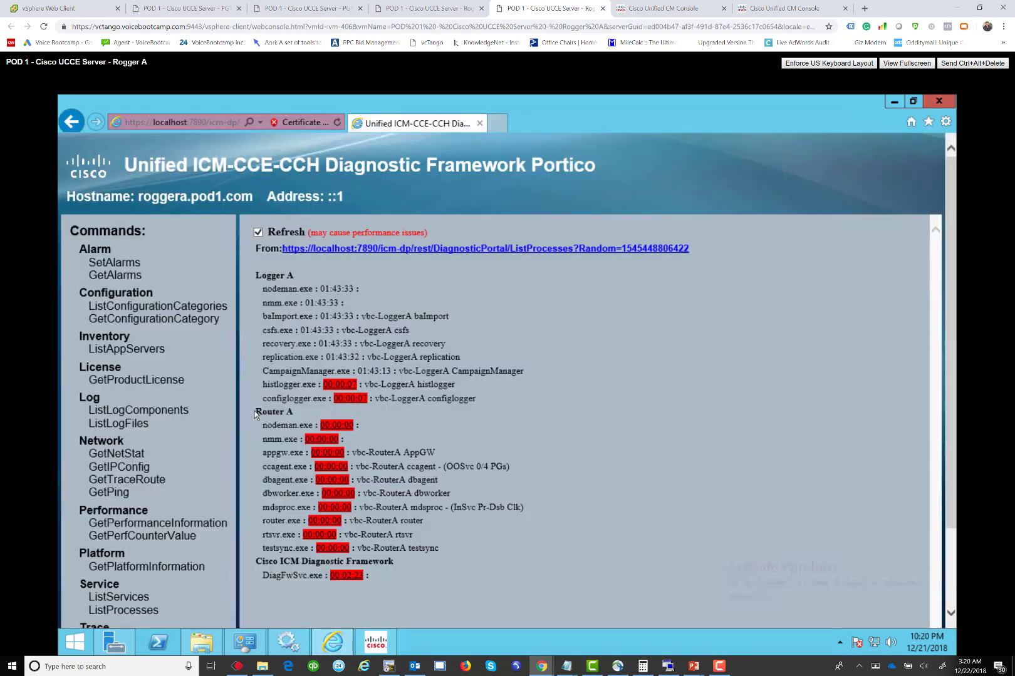
left_click_drag(254, 411, 302, 412)
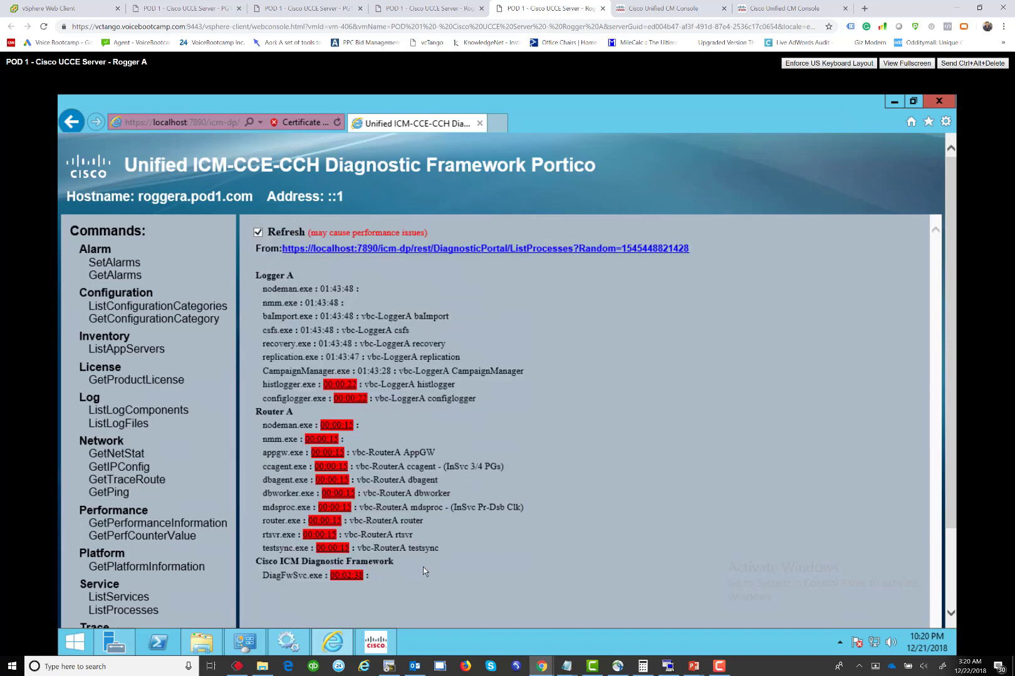
scroll(208, 534, "down", 3)
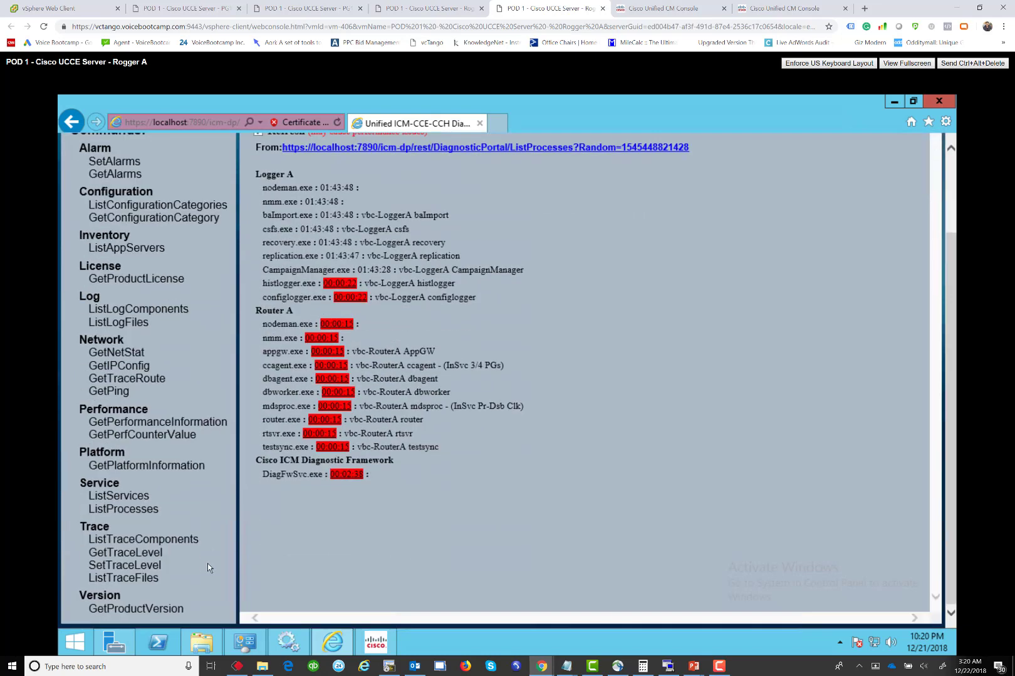
left_click_drag(78, 595, 132, 595)
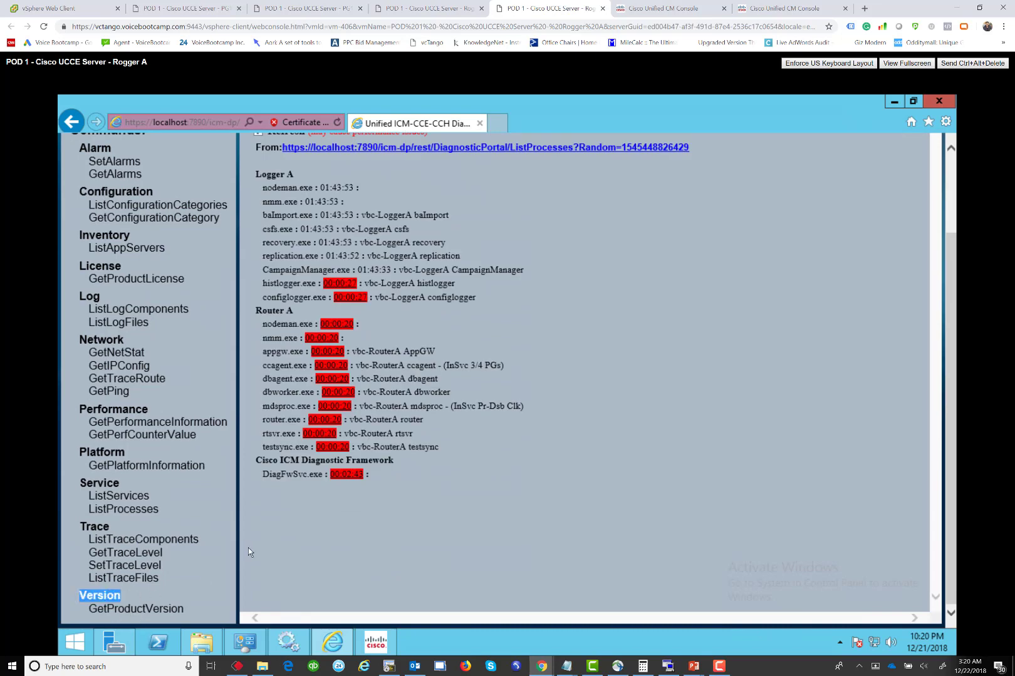
Run GetProductVersion and review ICM 11.5(1), build 03297, major 11, minor 5, maintenance 1.
left_click(122, 611)
left_click(123, 608)
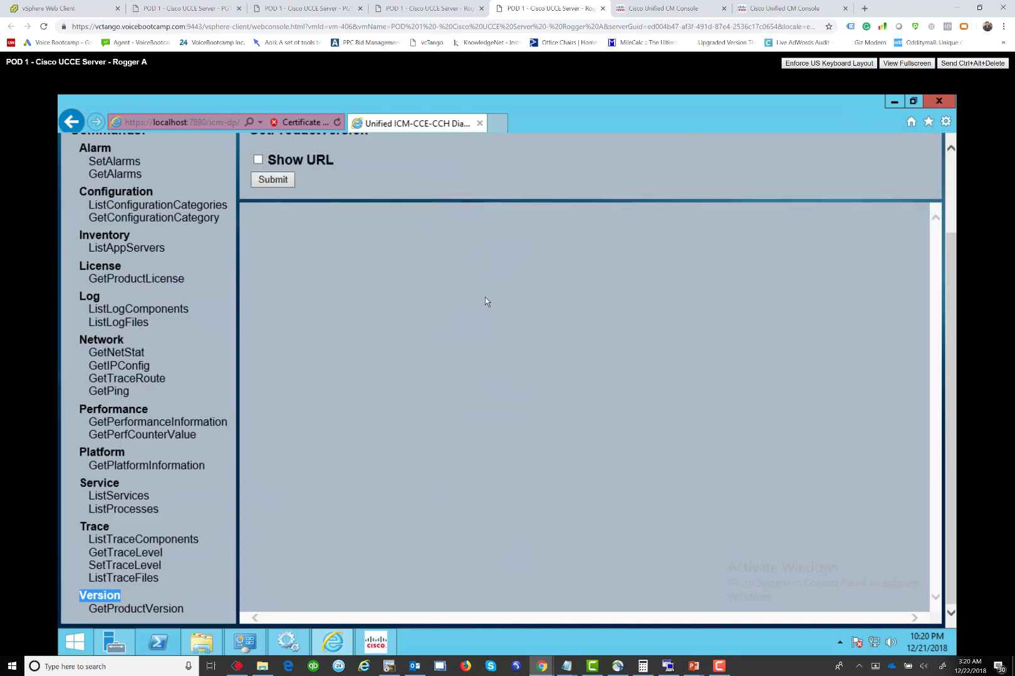
scroll(485, 302, "up", 3)
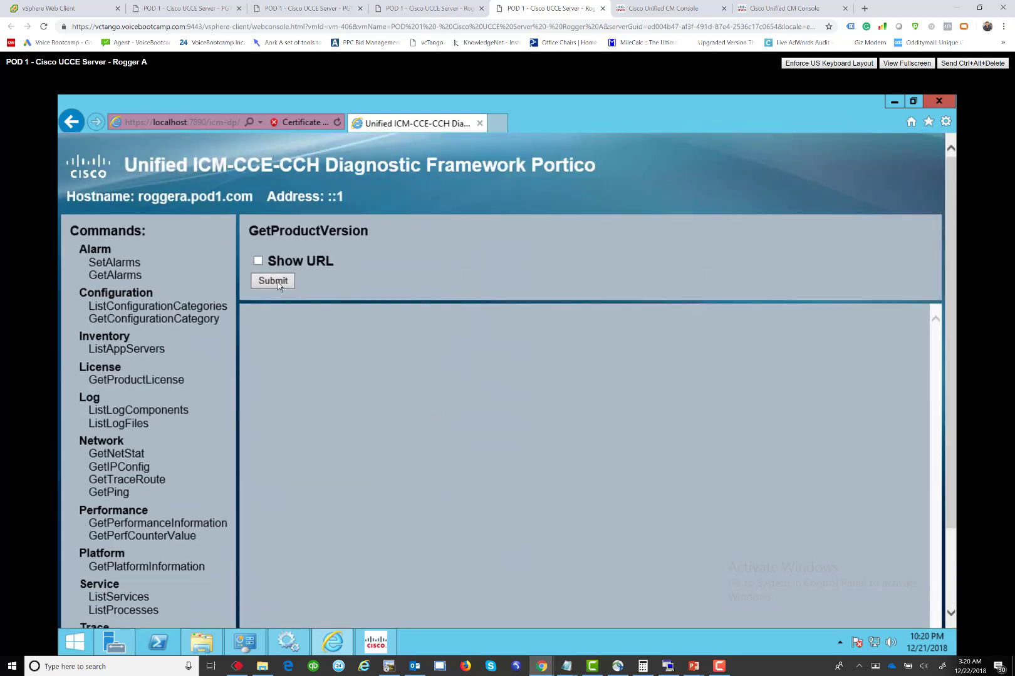
left_click(277, 283)
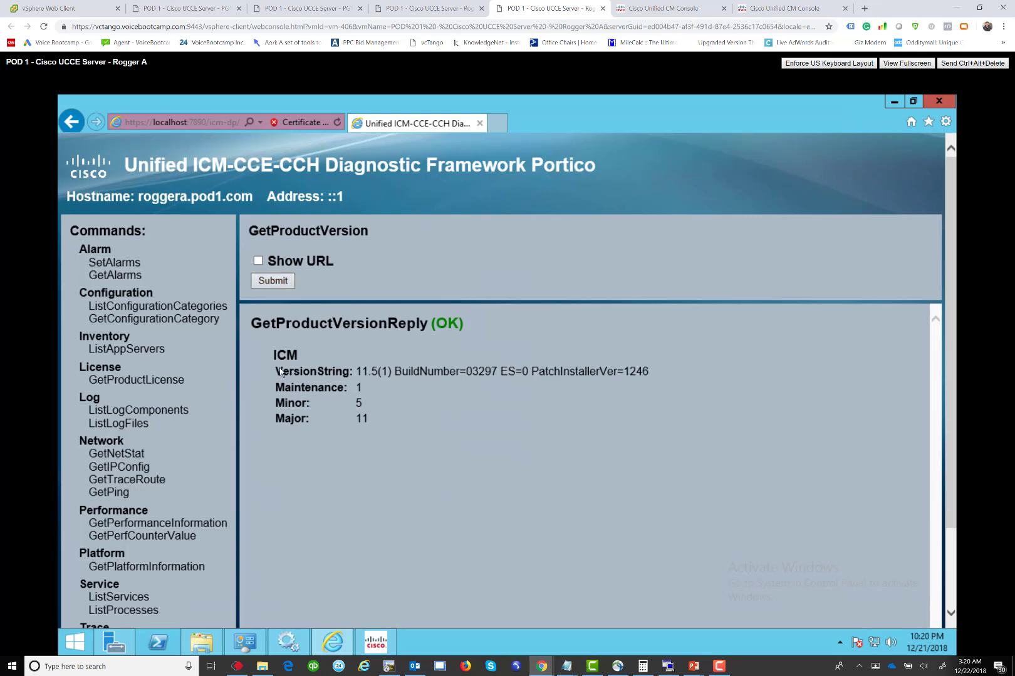
left_click_drag(277, 370, 662, 373)
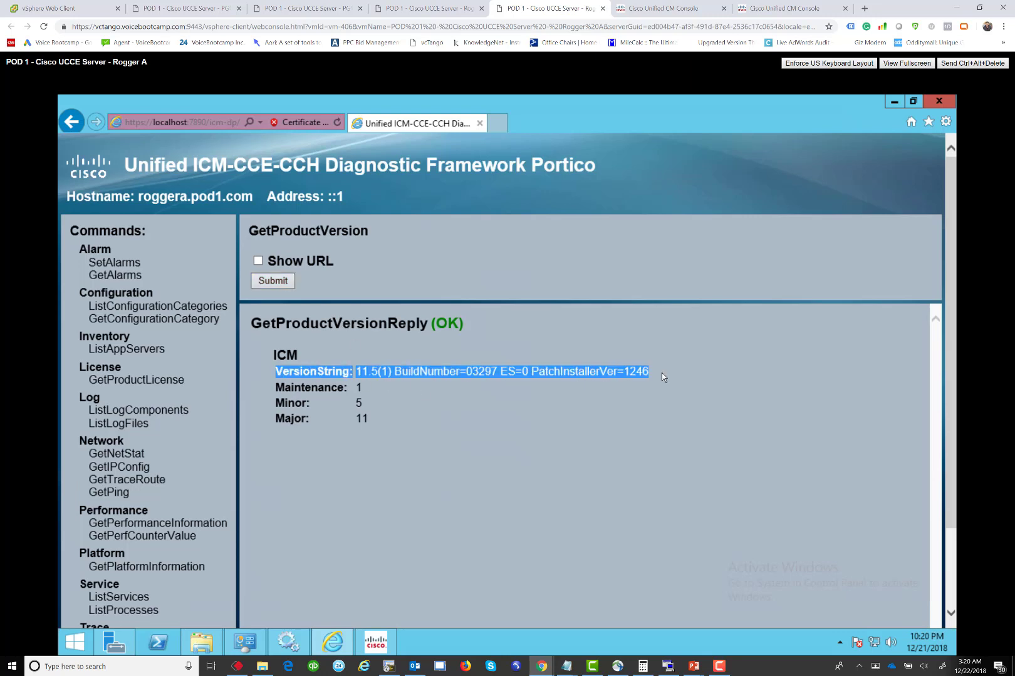
triple_click(388, 387)
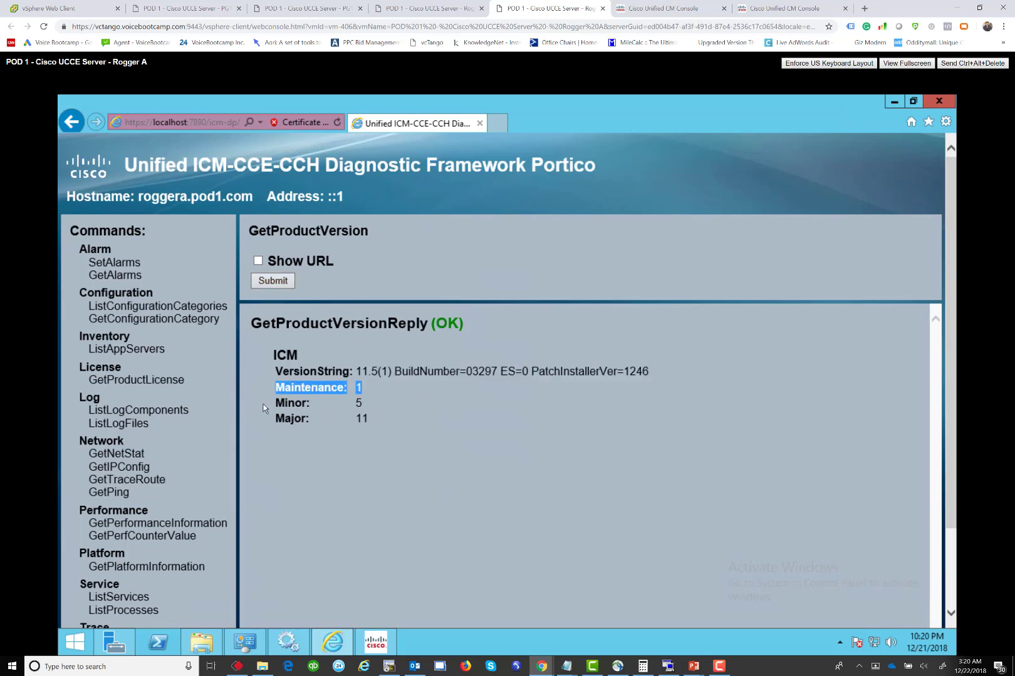
triple_click(376, 408)
triple_click(364, 420)
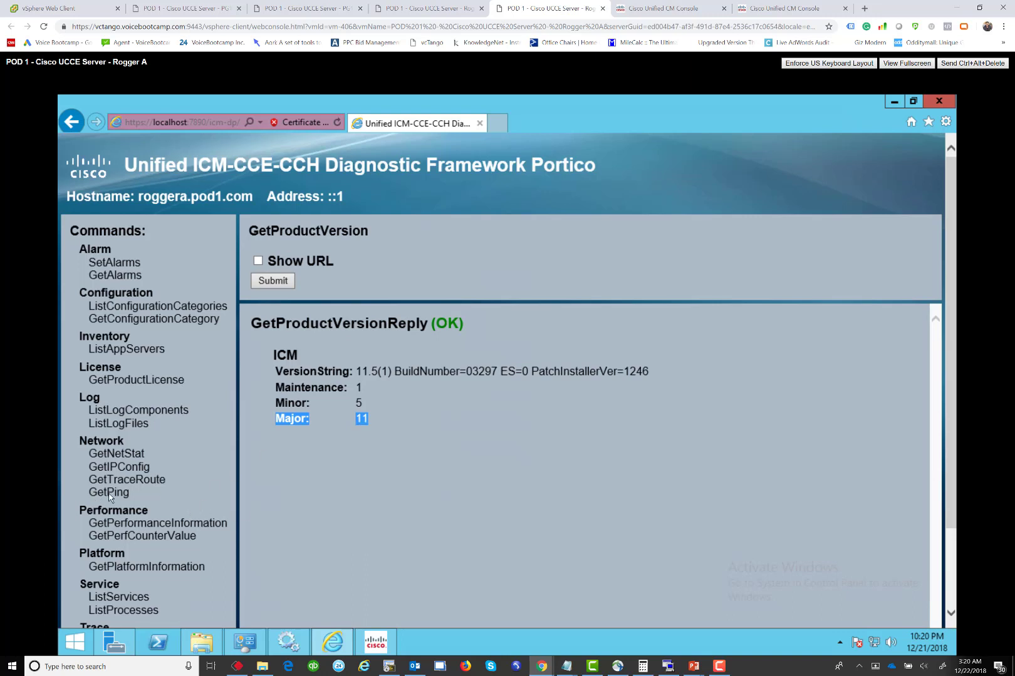
scroll(158, 471, "down", 3)
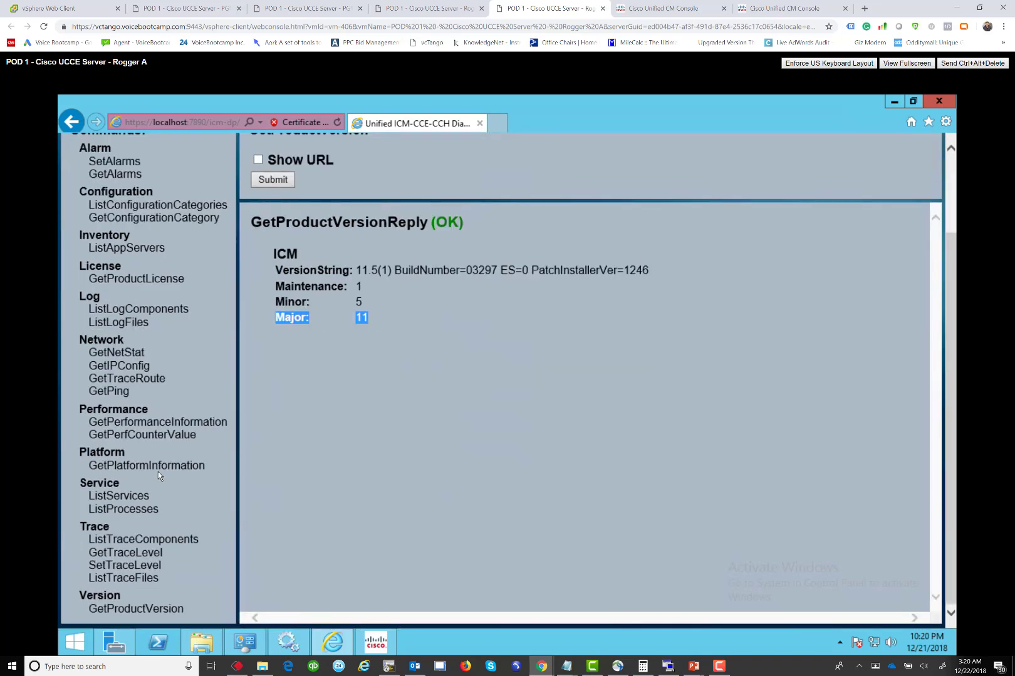
Run ListServices and review LoggerA and RouterA: both running with automatic startup and their log-on account.
left_click(117, 497)
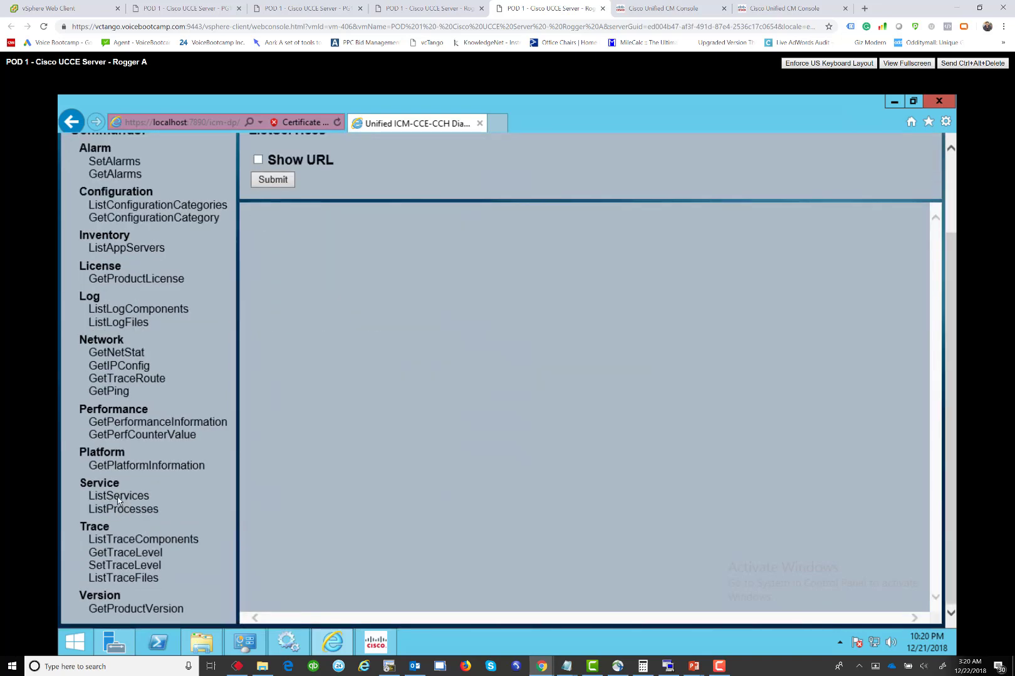
left_click(290, 181)
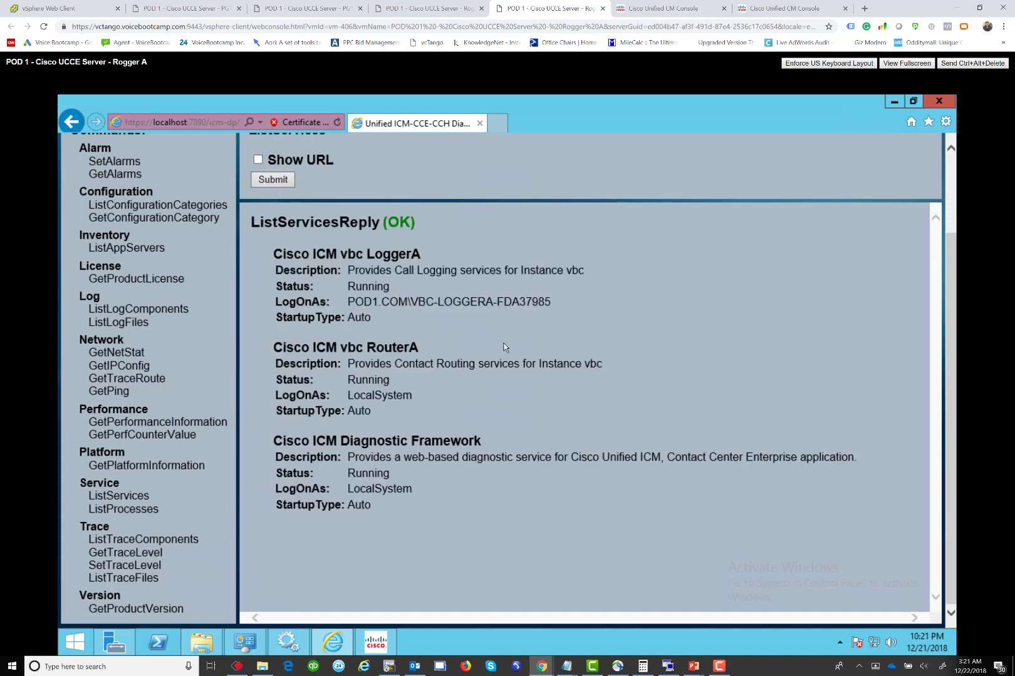
scroll(504, 344, "up", 2)
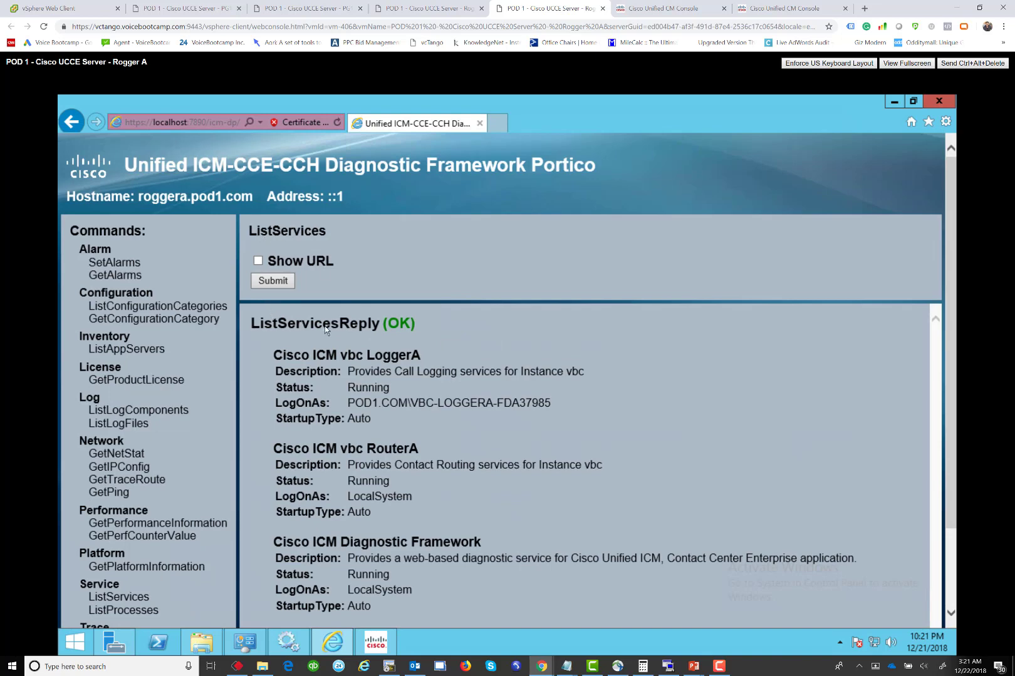
left_click_drag(274, 355, 413, 357)
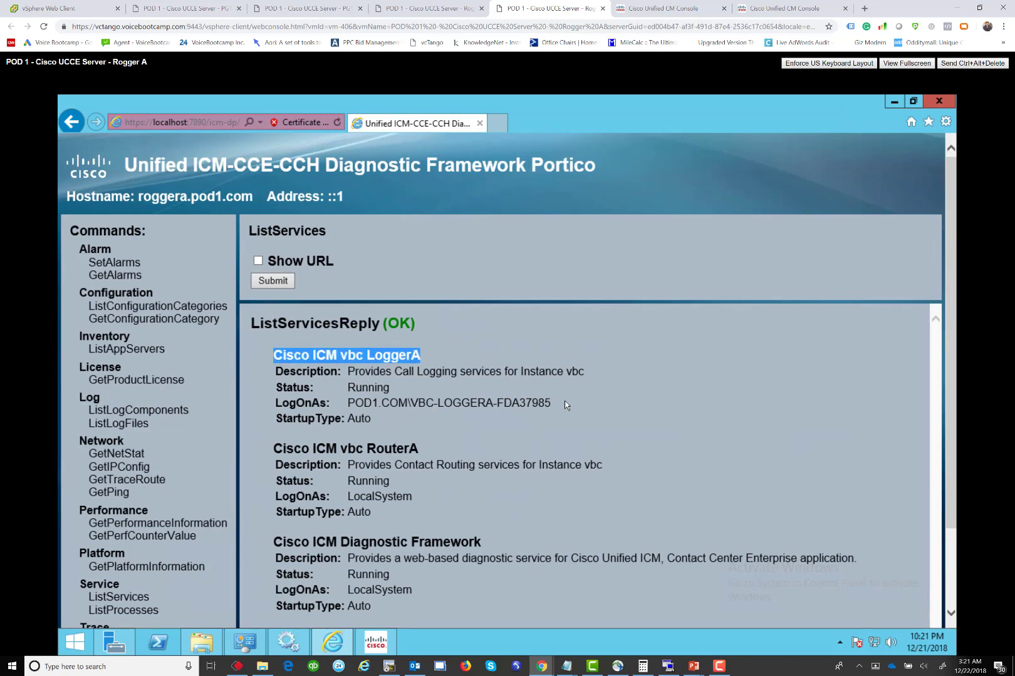
left_click_drag(551, 404, 356, 407)
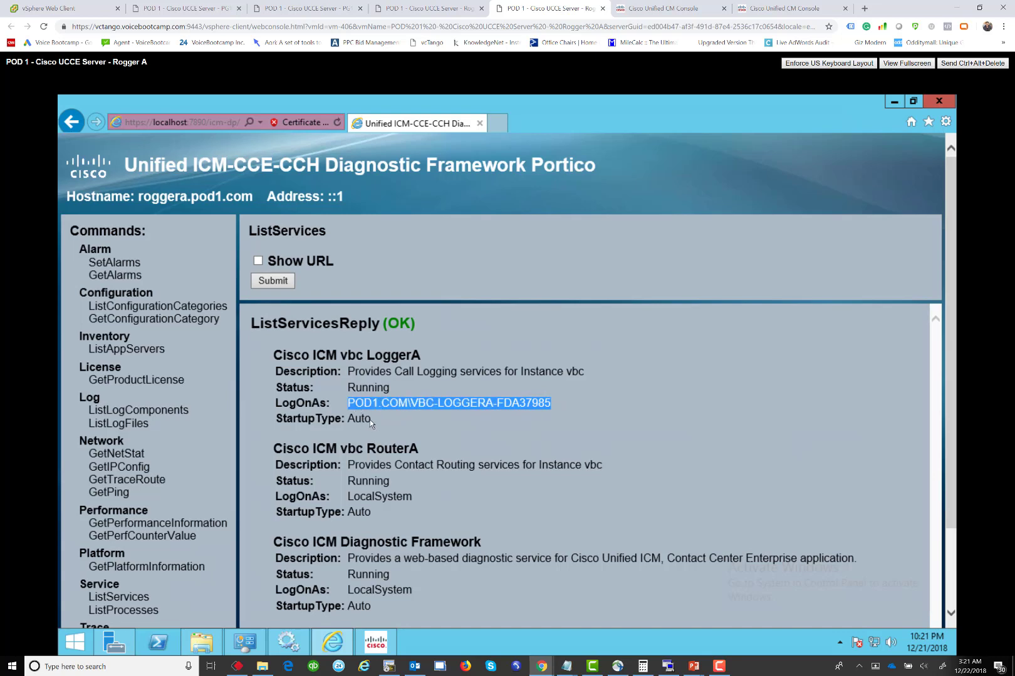
left_click_drag(369, 419, 301, 417)
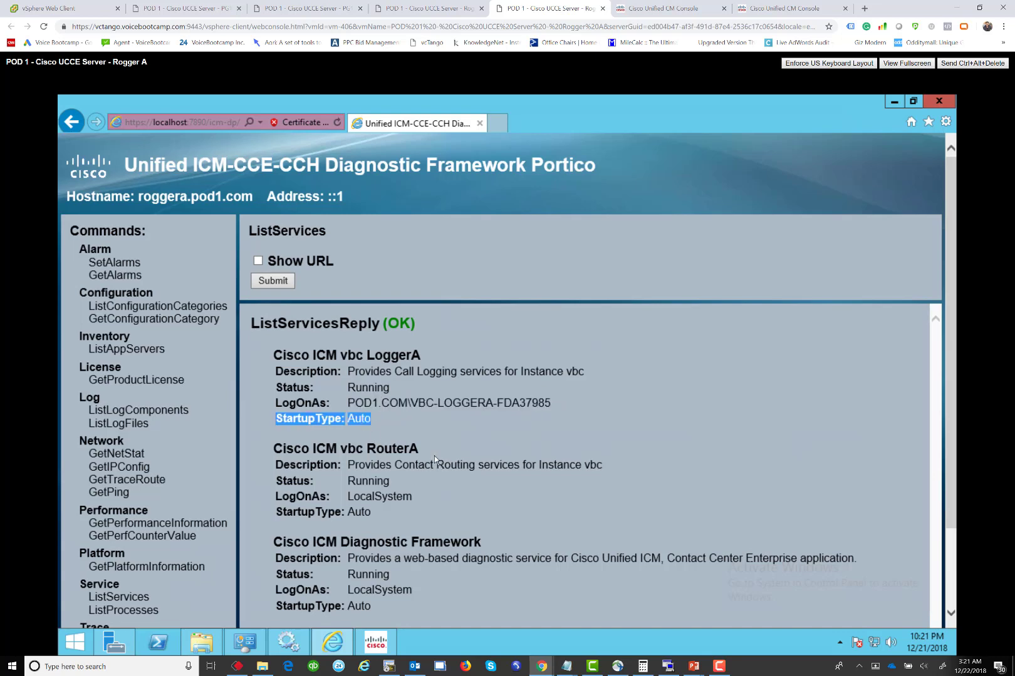
left_click_drag(372, 457, 419, 451)
left_click_drag(481, 542, 427, 544)
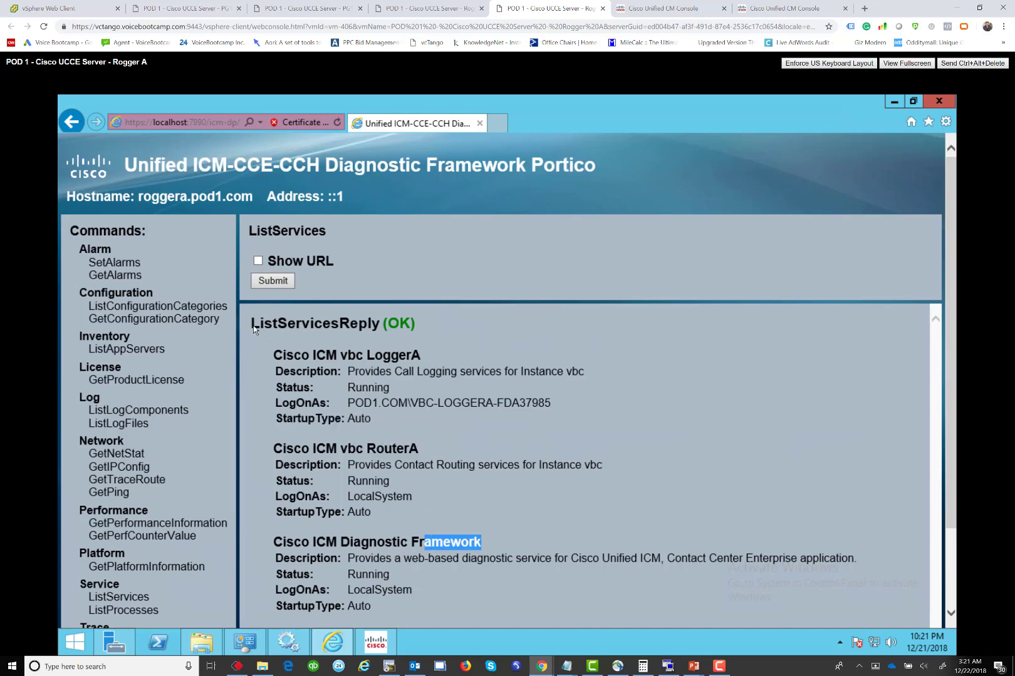
left_click_drag(251, 324, 367, 326)
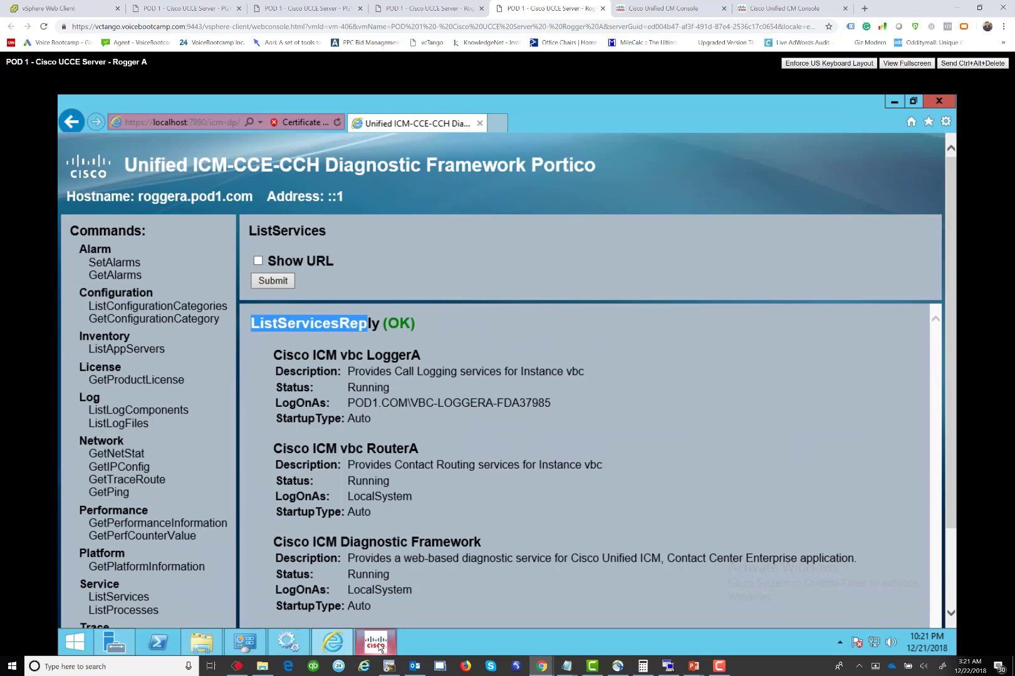
Check the ICM Service Control window, then return to Portico and open GetPlatformInformation.
left_click(377, 645)
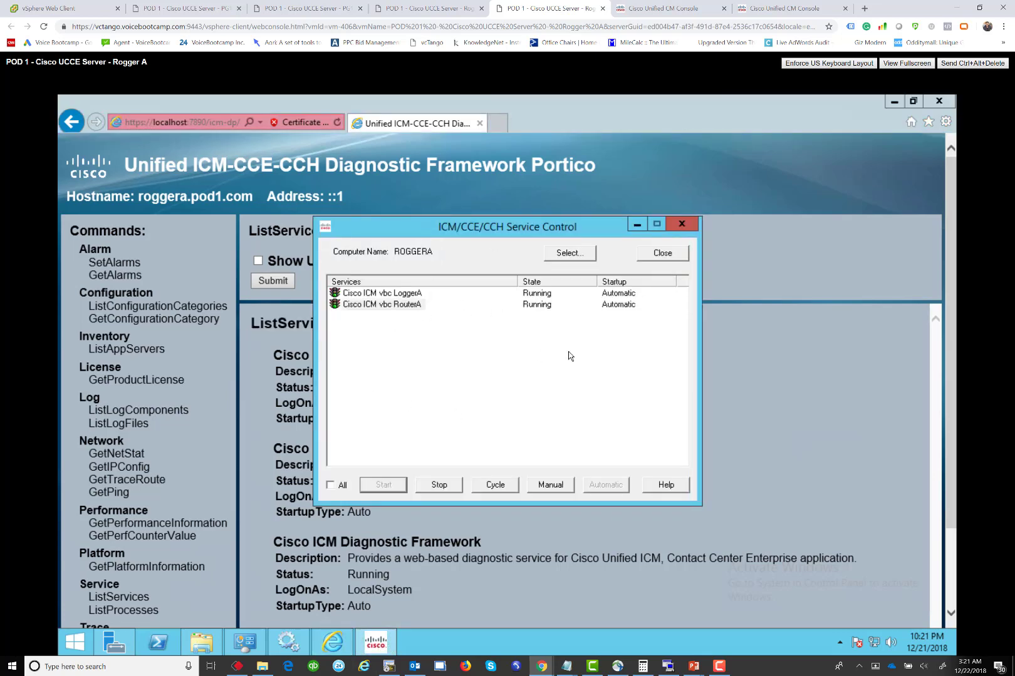
left_click(725, 429)
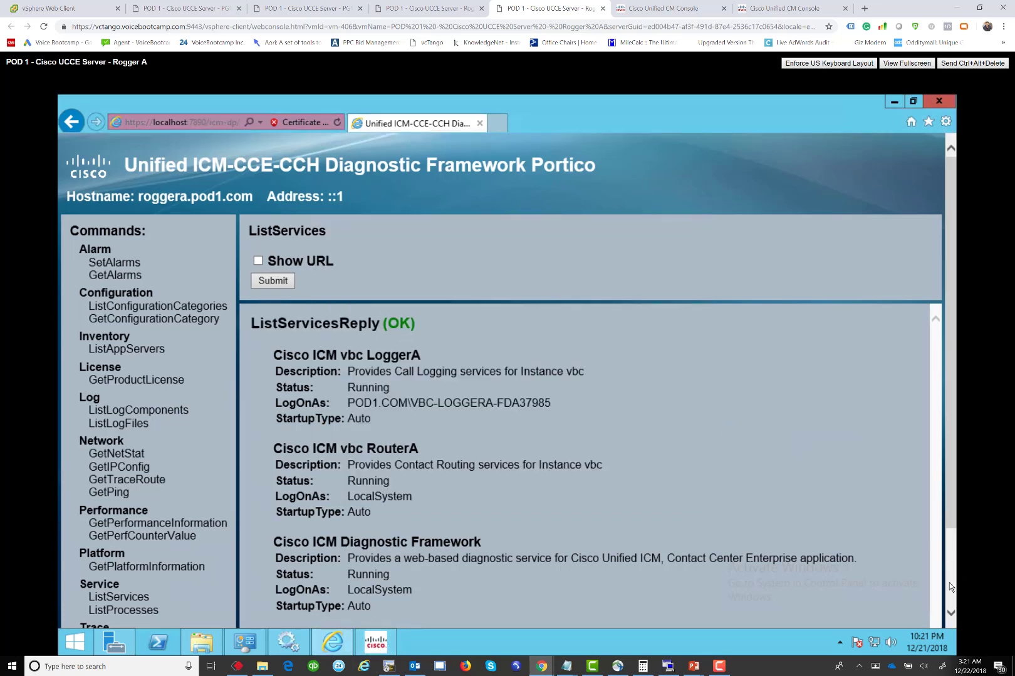
left_click(949, 587)
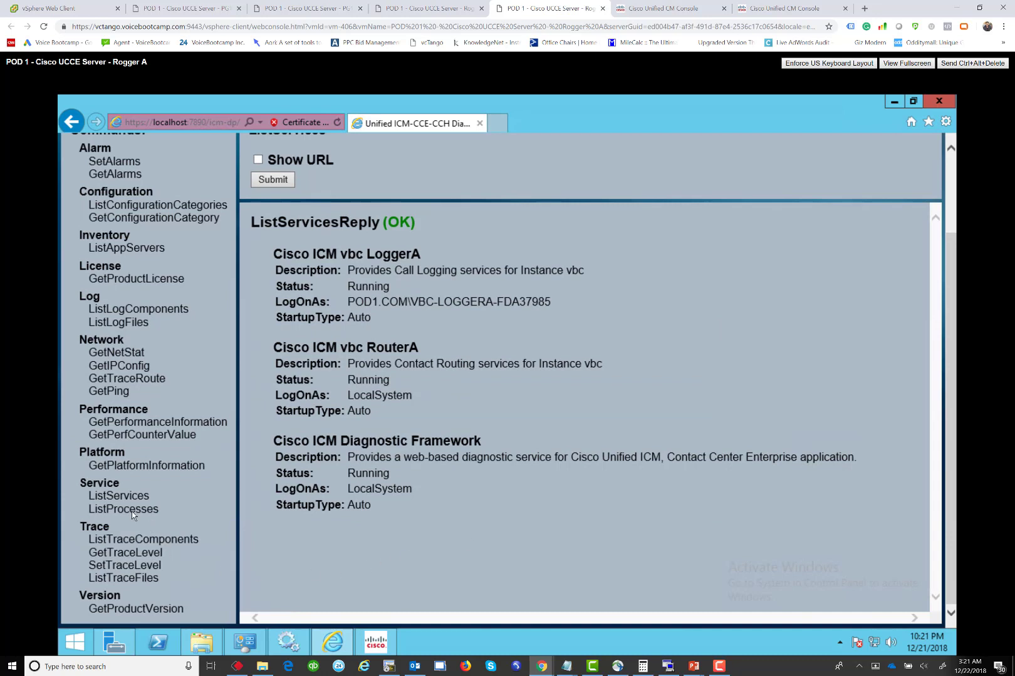
left_click(125, 467)
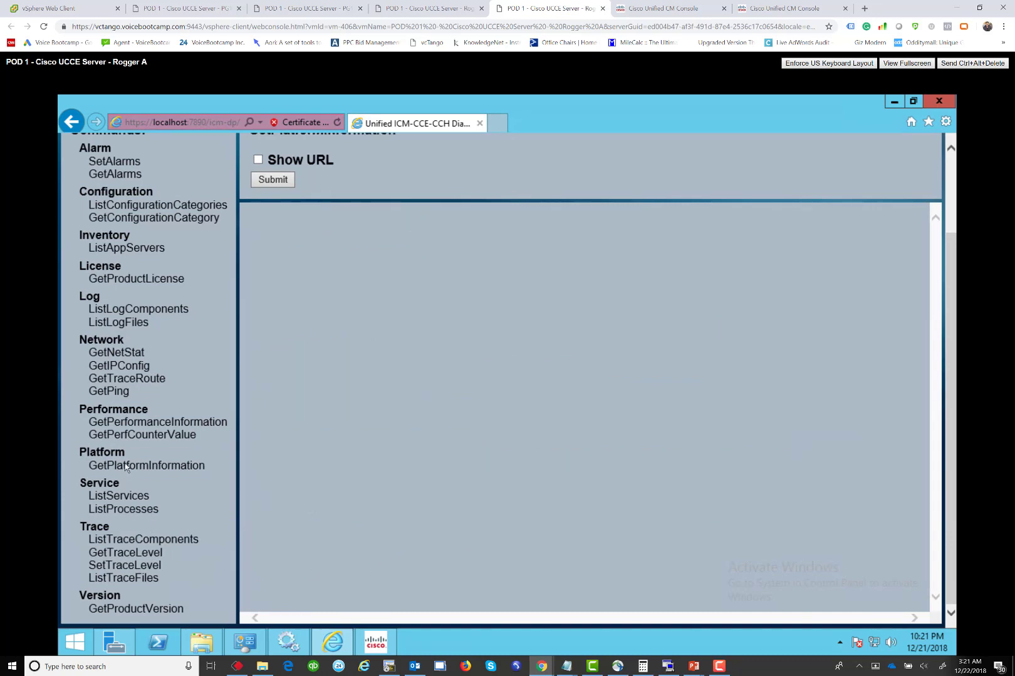
Run GetPlatformInformation and review host ROGGERA, OS Windows NT 6.2.9200.0 and system drive C:.
left_click(273, 180)
left_click_drag(273, 253, 393, 275)
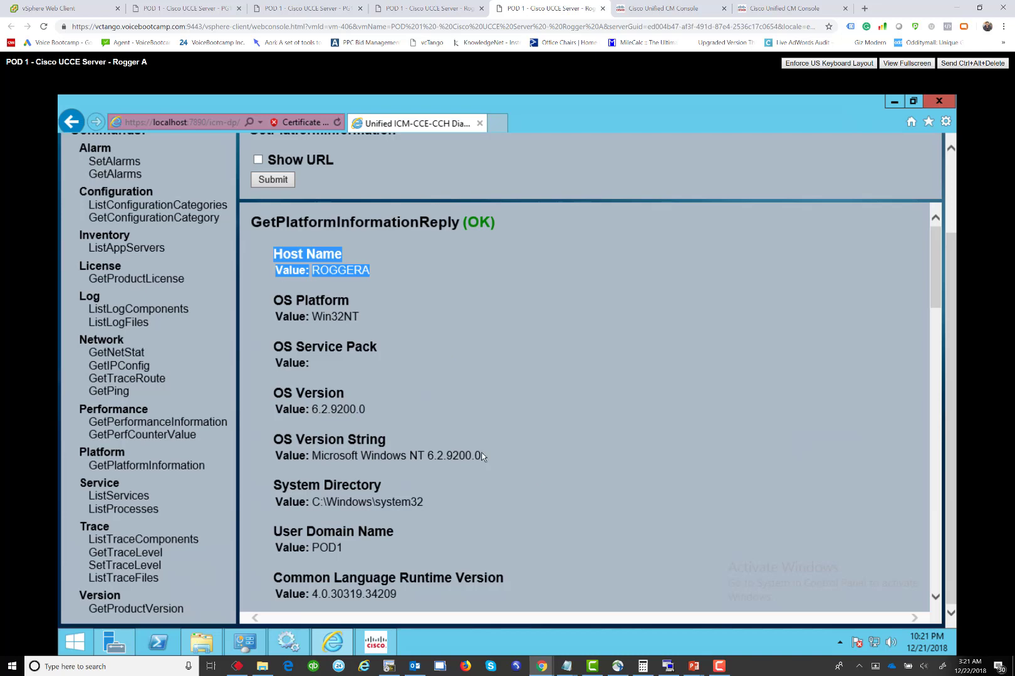
left_click_drag(482, 456, 306, 454)
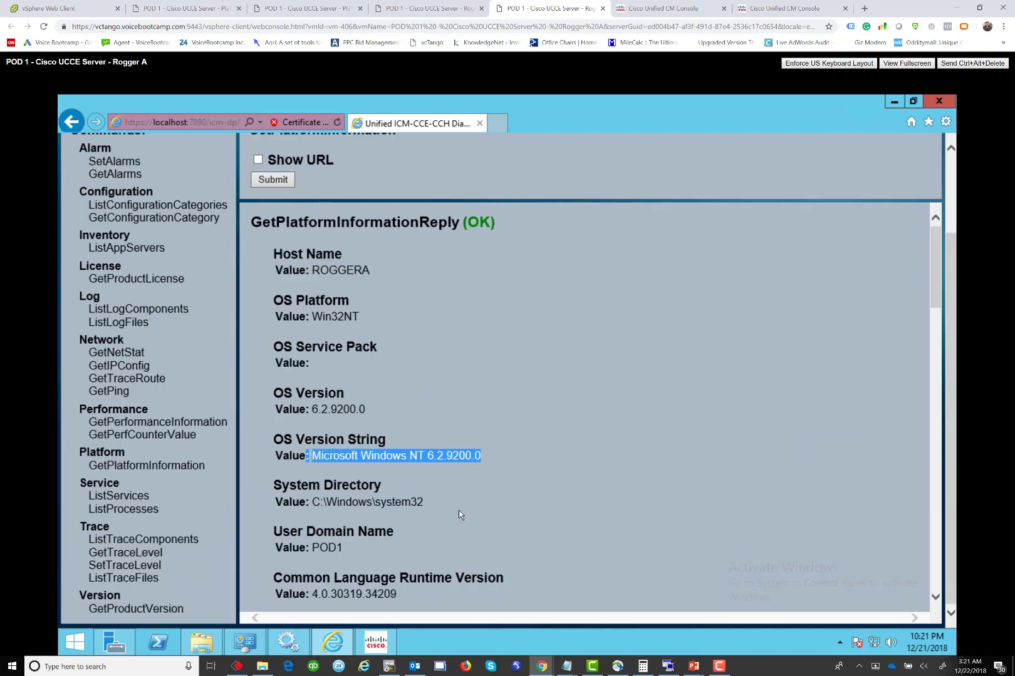
scroll(460, 515, "down", 15)
left_click_drag(269, 478, 384, 489)
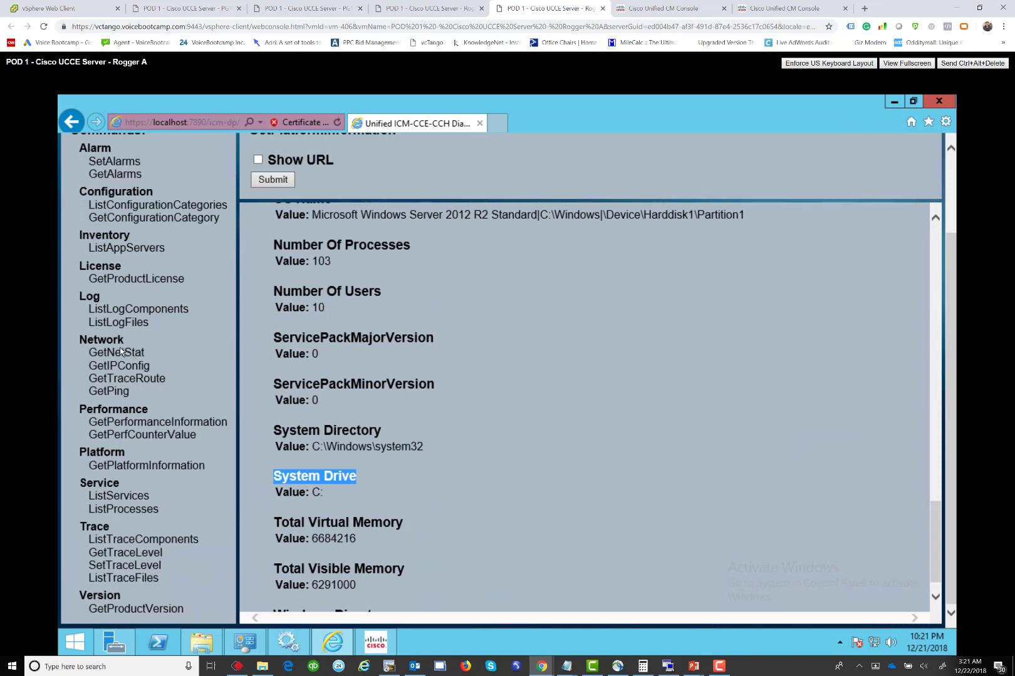
left_click_drag(75, 338, 145, 342)
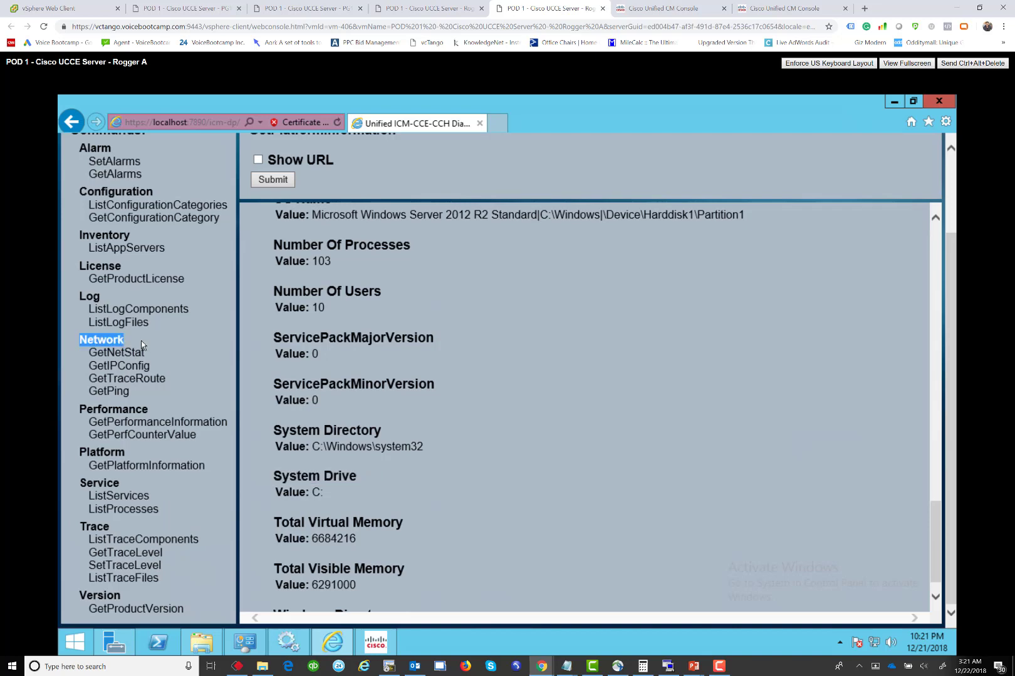
Ping 142.11.64.53 with GetPing and confirm 4 replies with 0% loss in Notepad.
left_click(108, 391)
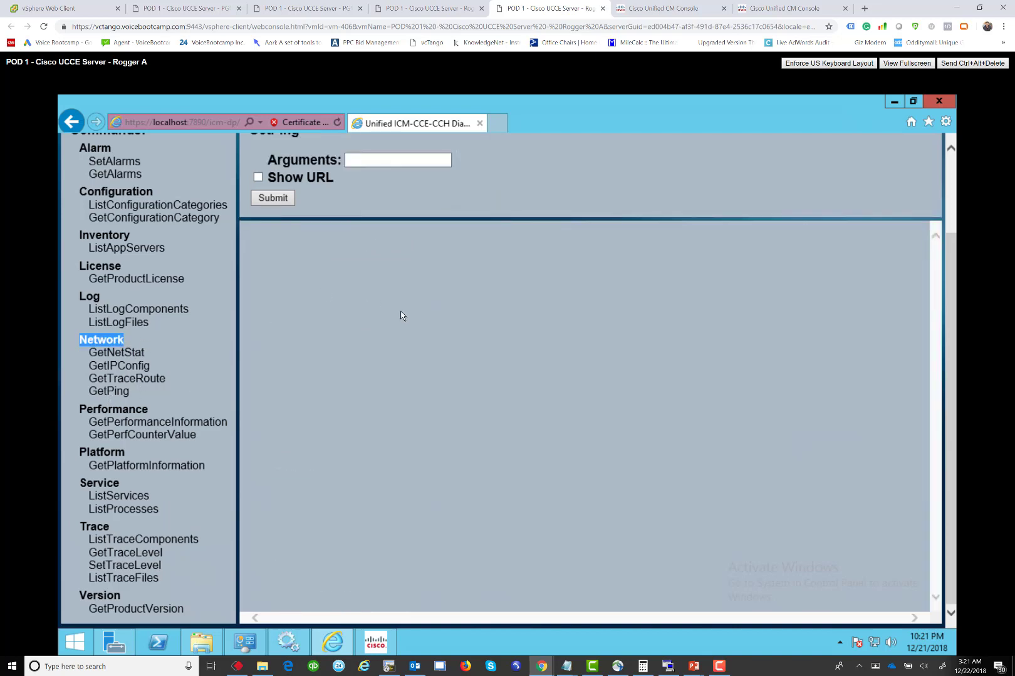
scroll(401, 316, "up", 3)
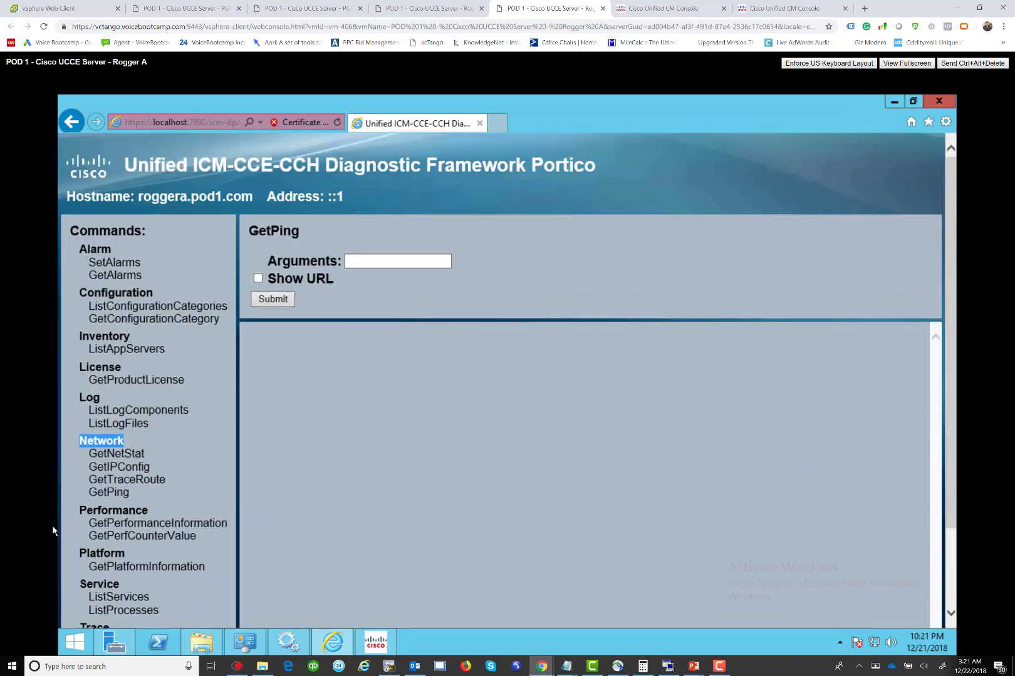
left_click(347, 263)
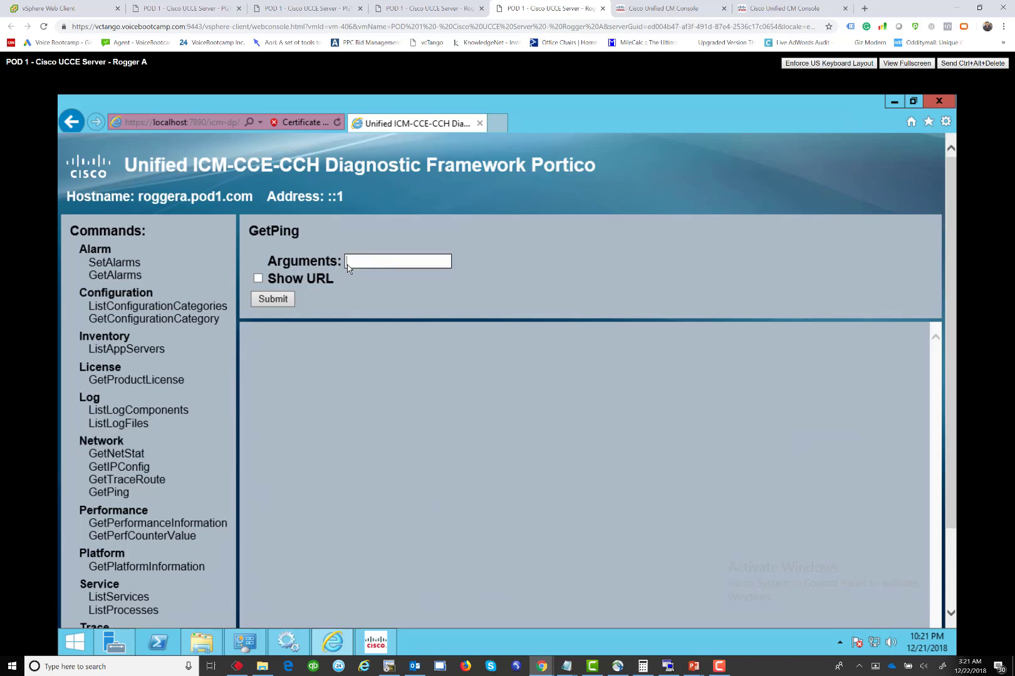
type("142.11.64.53")
left_click(286, 299)
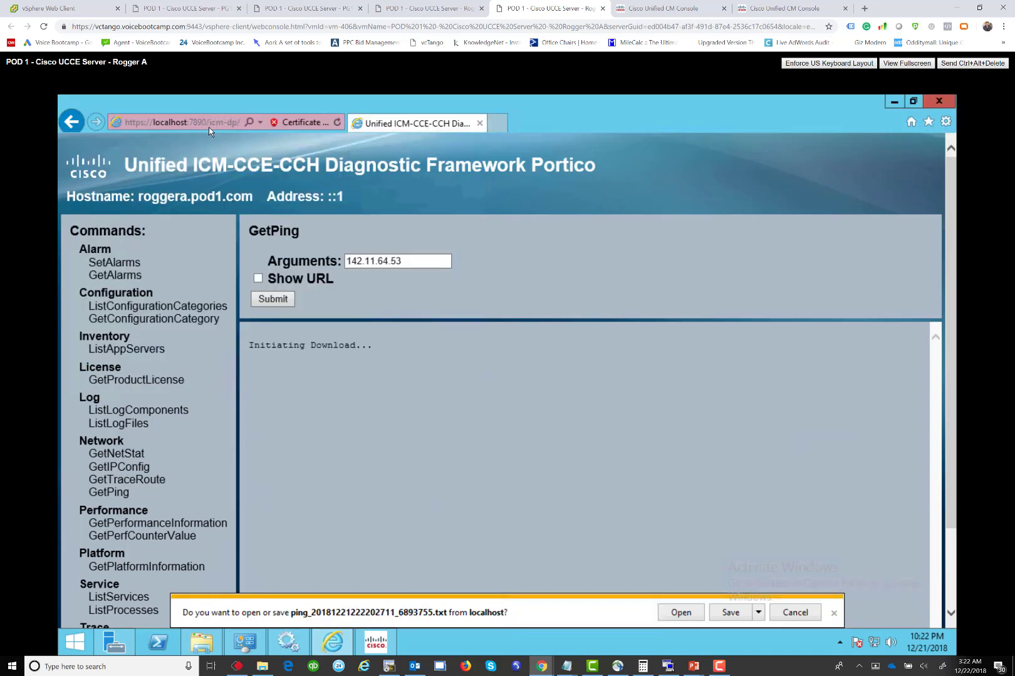
left_click(677, 614)
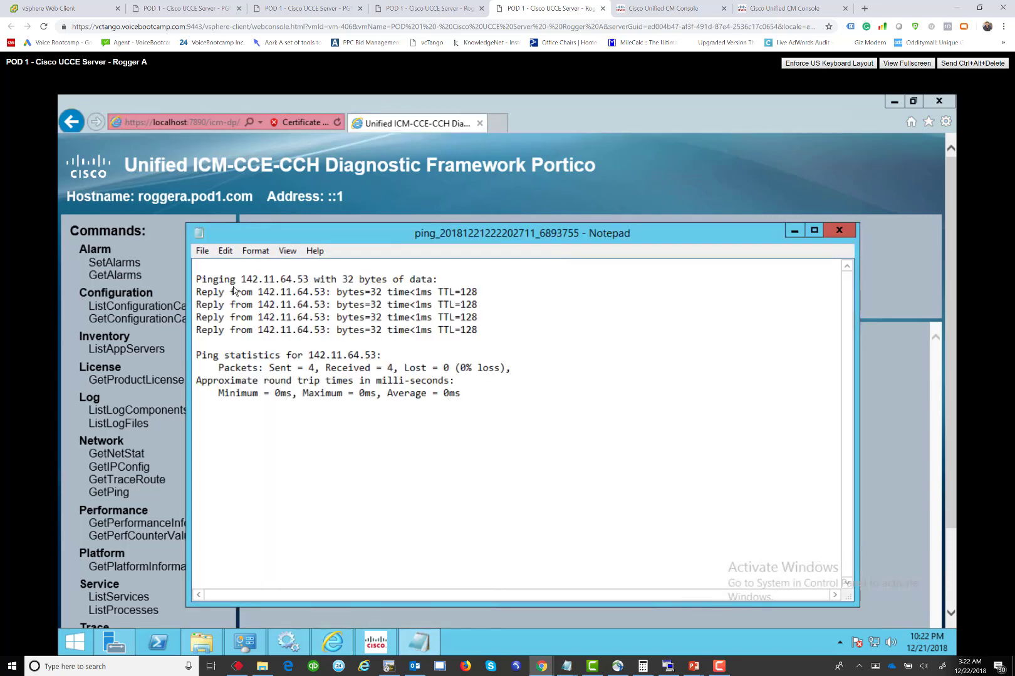
left_click_drag(504, 405, 243, 299)
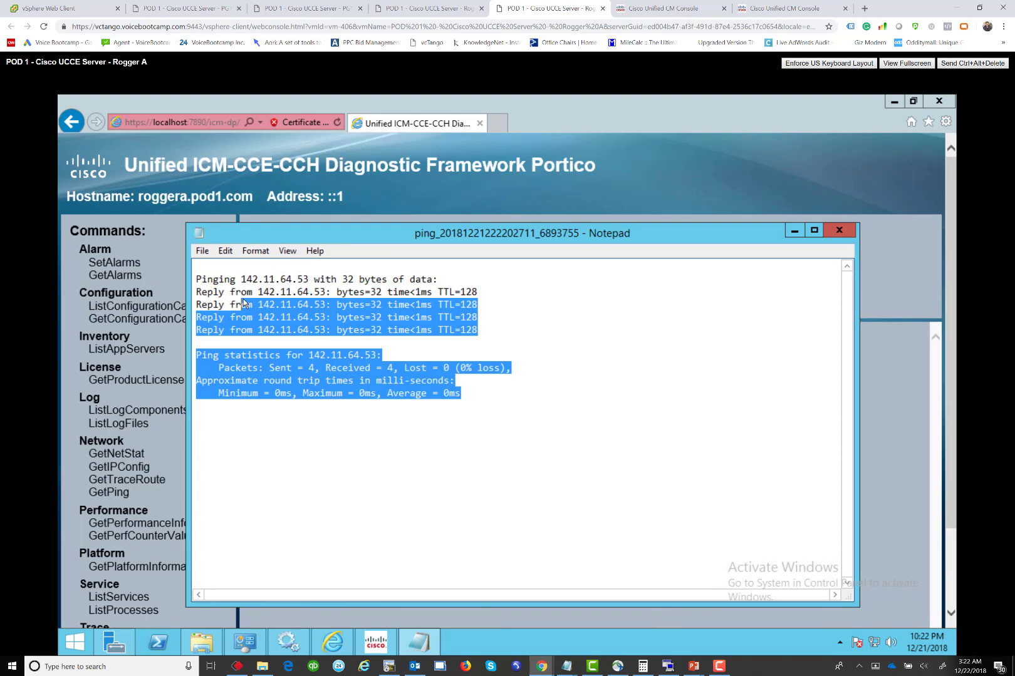
left_click(840, 231)
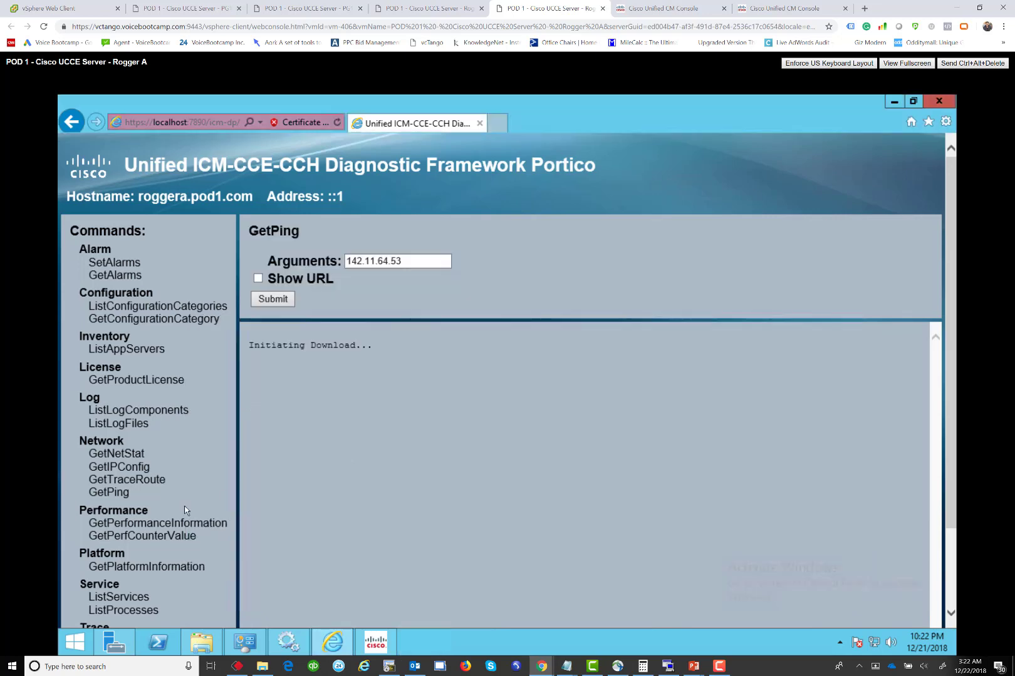
Run GetNetStat with argument 142.11.64.53 and dismiss the illegal-argument error reply.
left_click(118, 468)
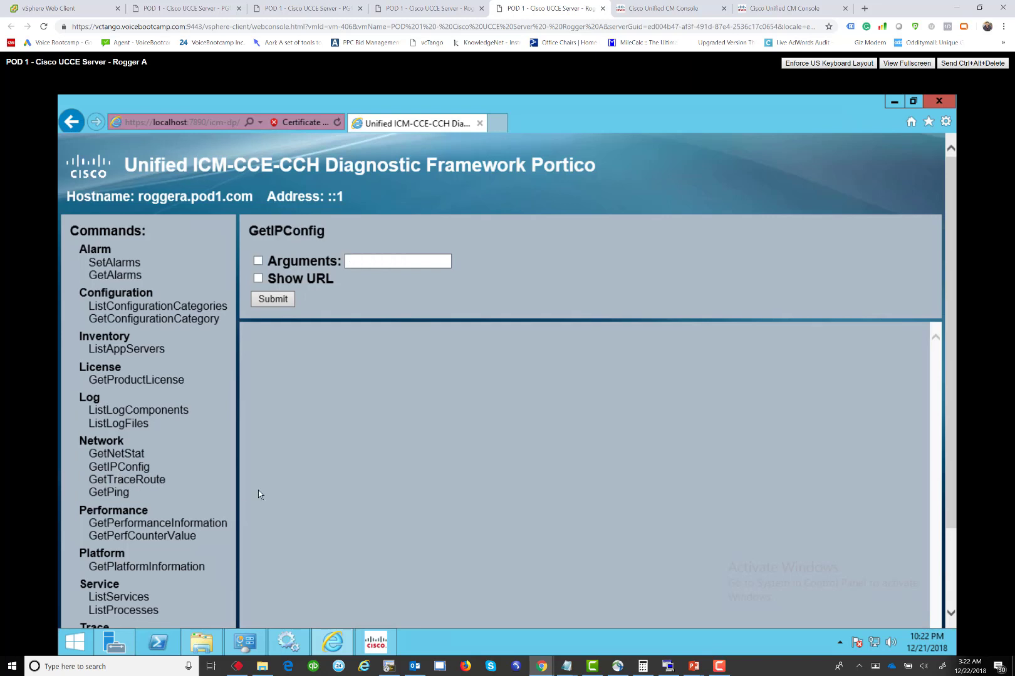
left_click(110, 455)
left_click(352, 261)
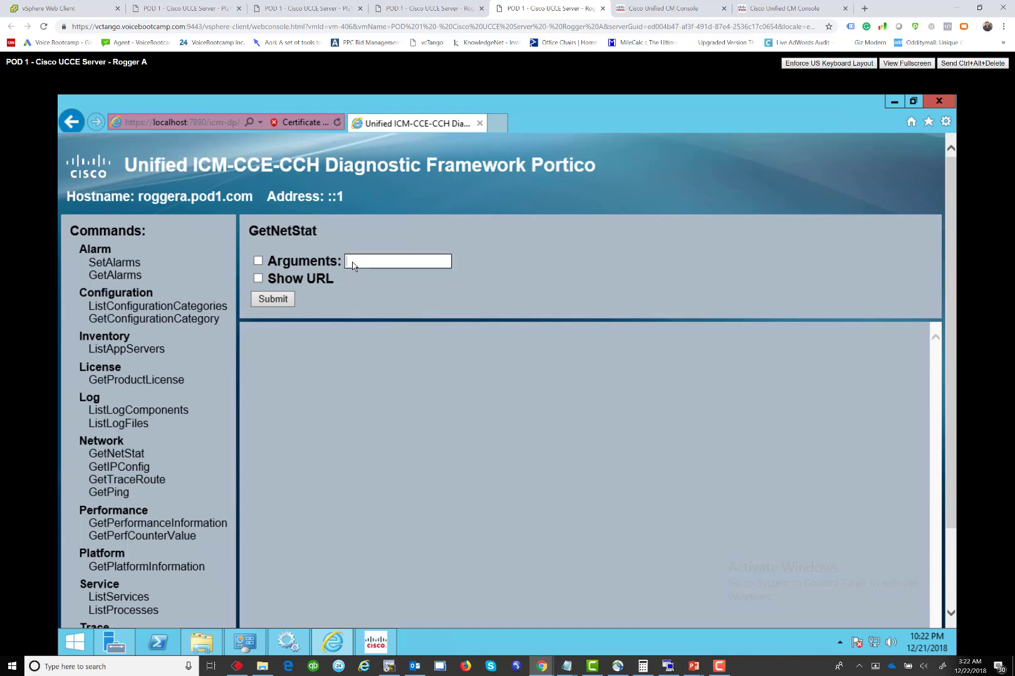
type("142.11.64.53")
left_click(257, 262)
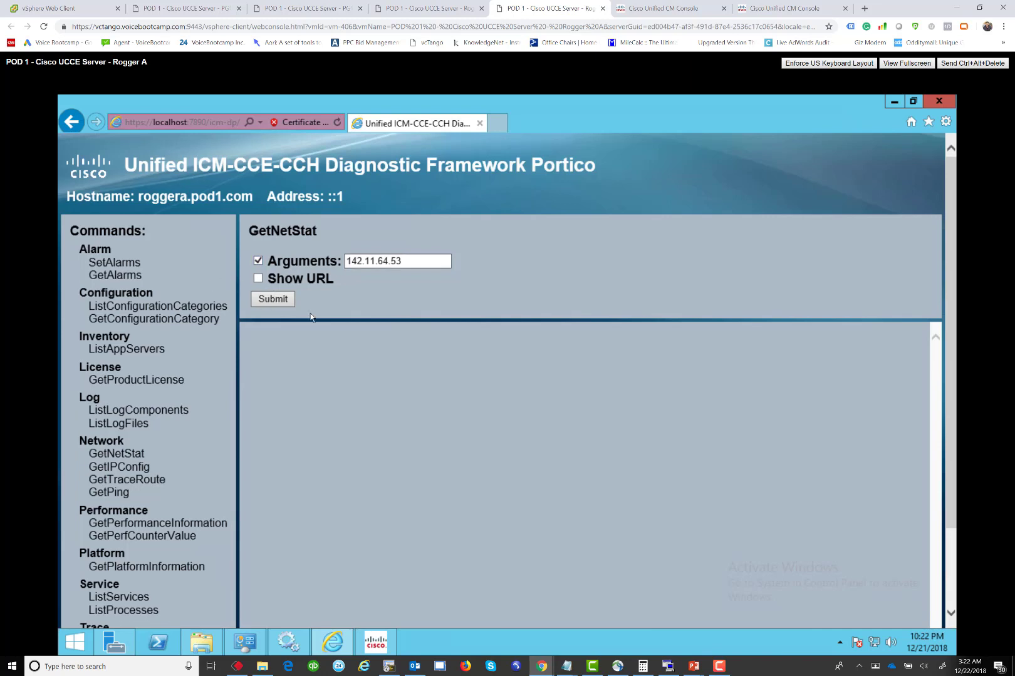
left_click(273, 299)
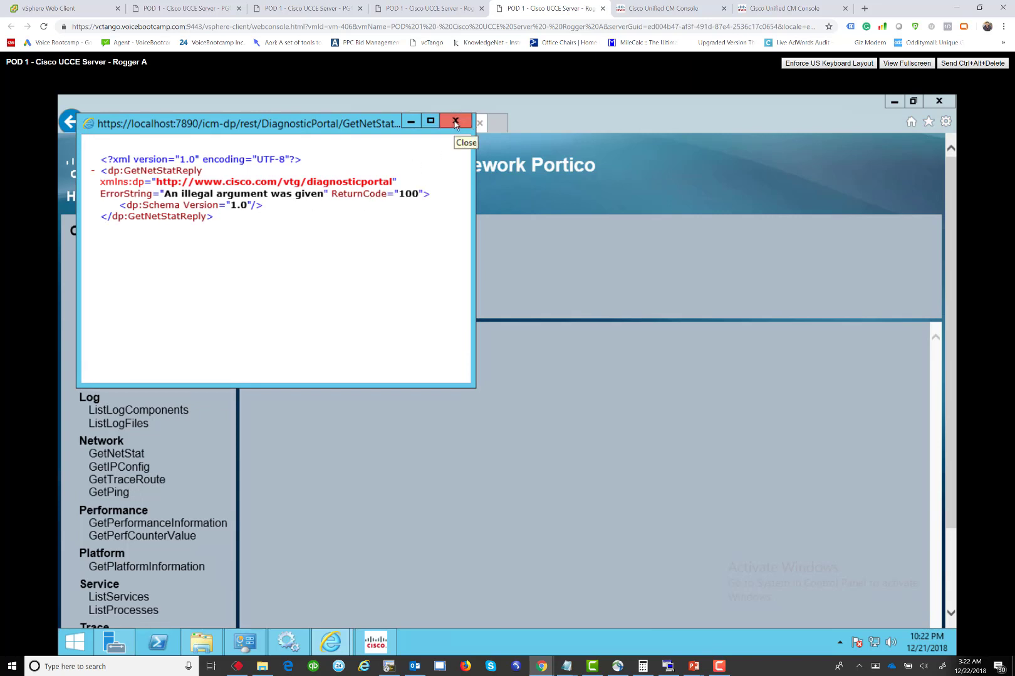
left_click(455, 121)
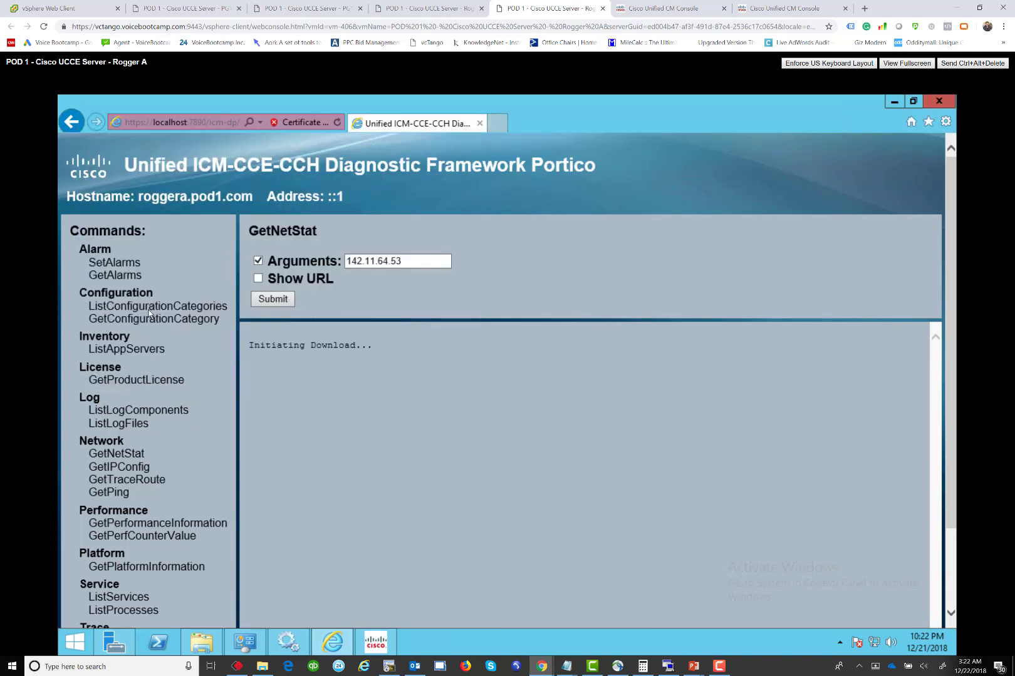
Request the DumpCfg category via GetConfigurationCategory and move the download prompt aside.
left_click(147, 321)
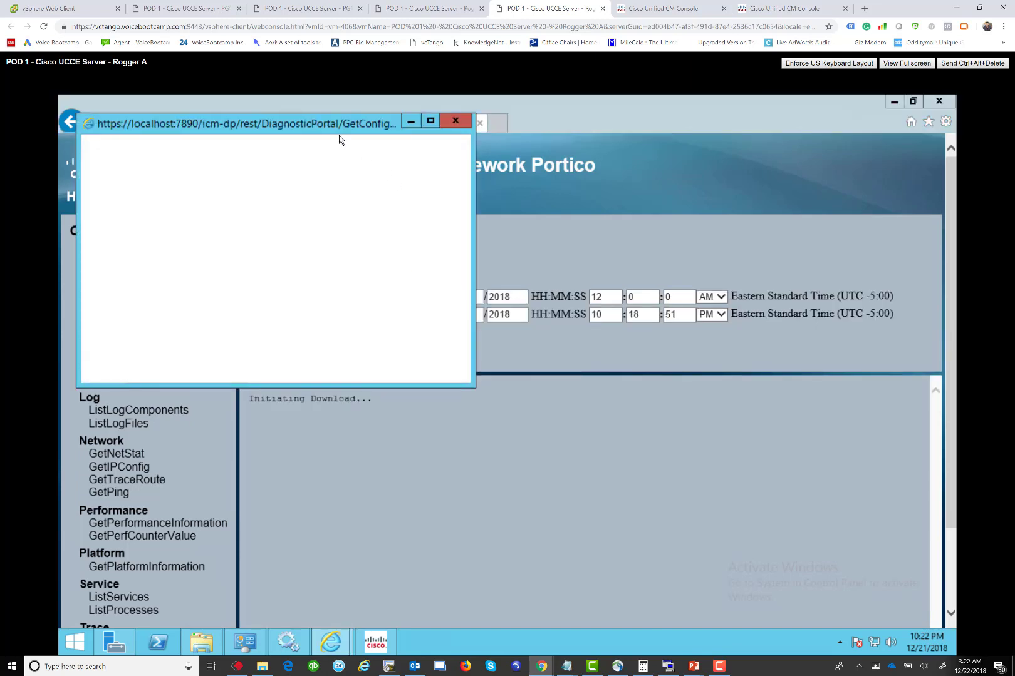
left_click_drag(339, 133, 470, 243)
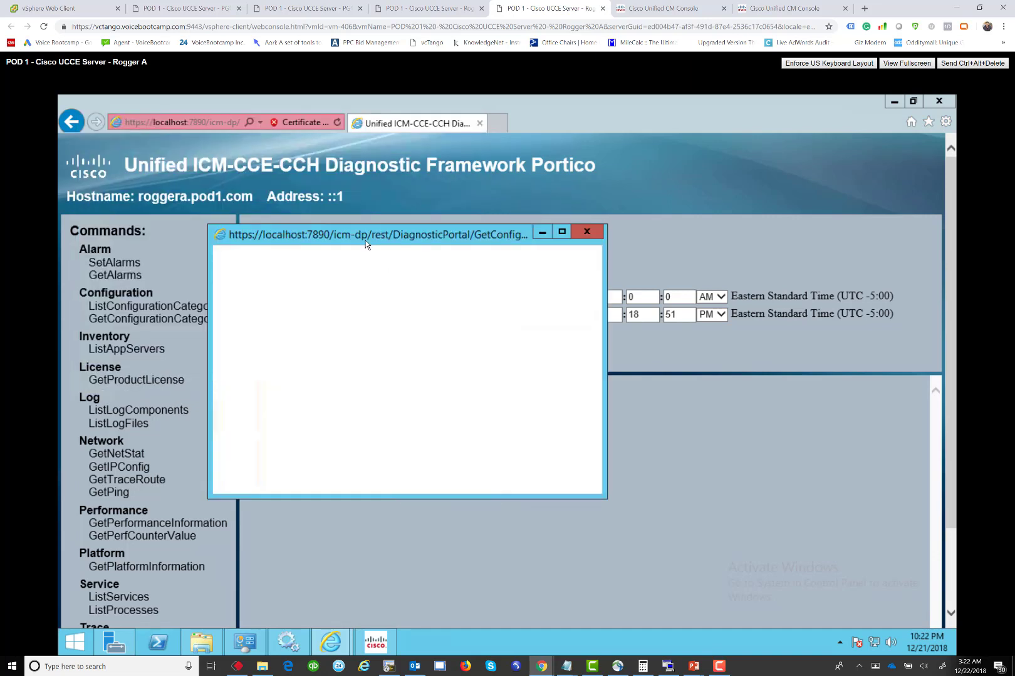
left_click_drag(365, 239, 404, 290)
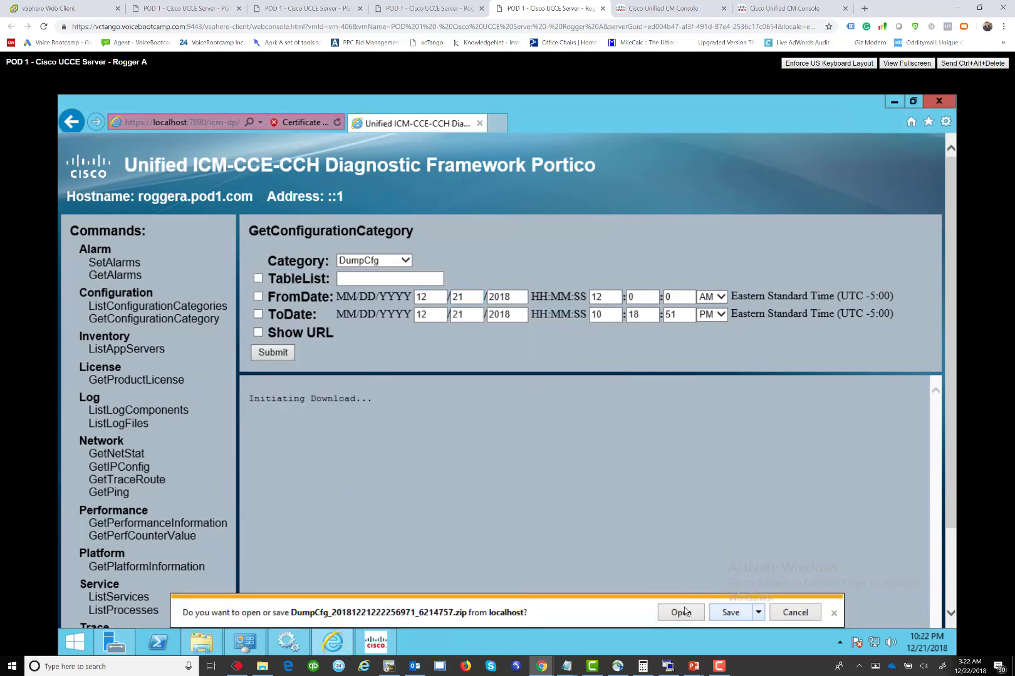
Open dumpcfg_sideA_out from the DumpCfg zip, scroll through it, then close Notepad and Explorer.
left_click(681, 612)
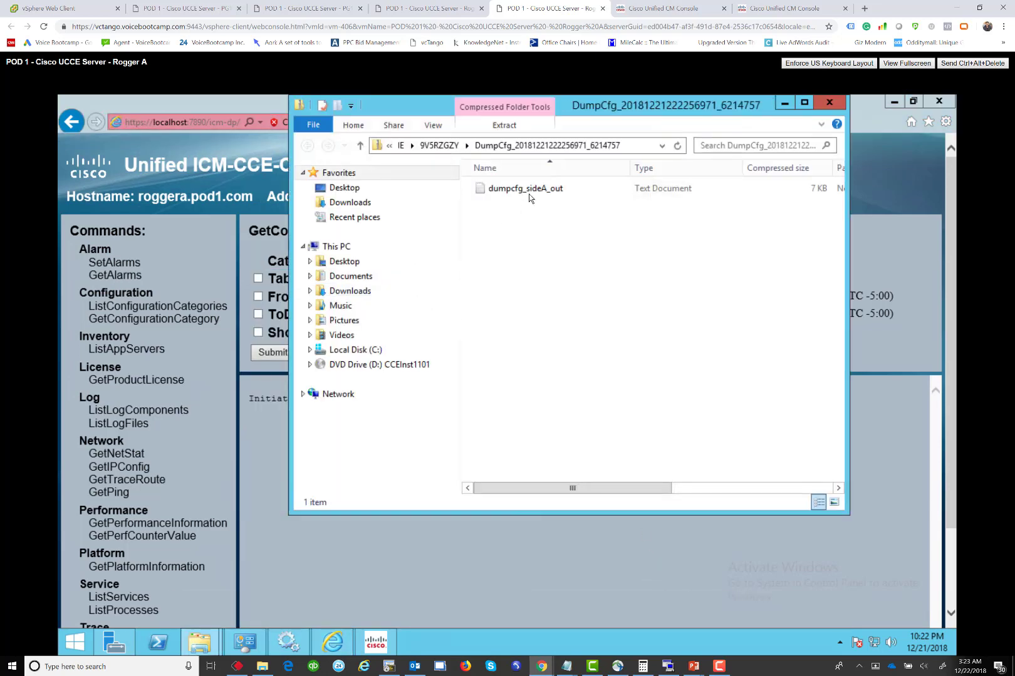
double_click(528, 195)
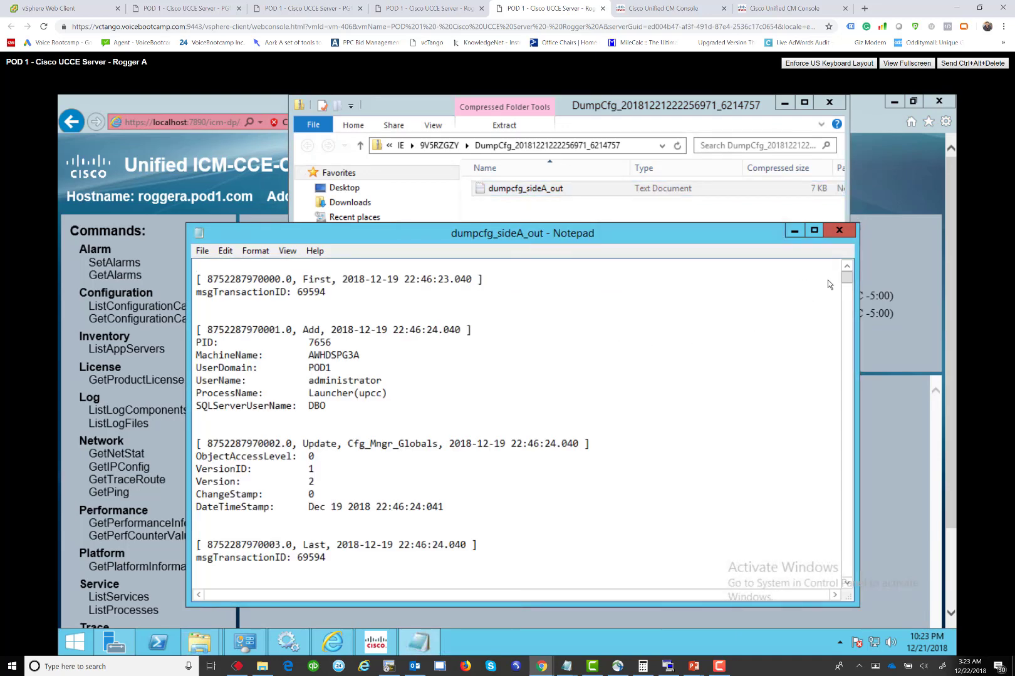
left_click(844, 377)
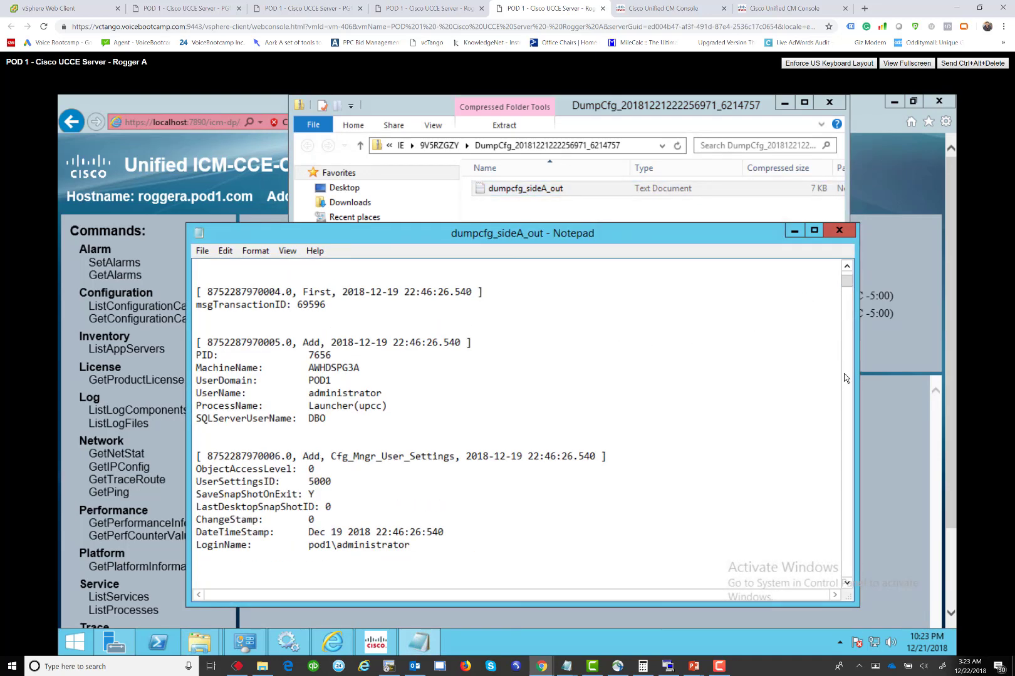
left_click(844, 377)
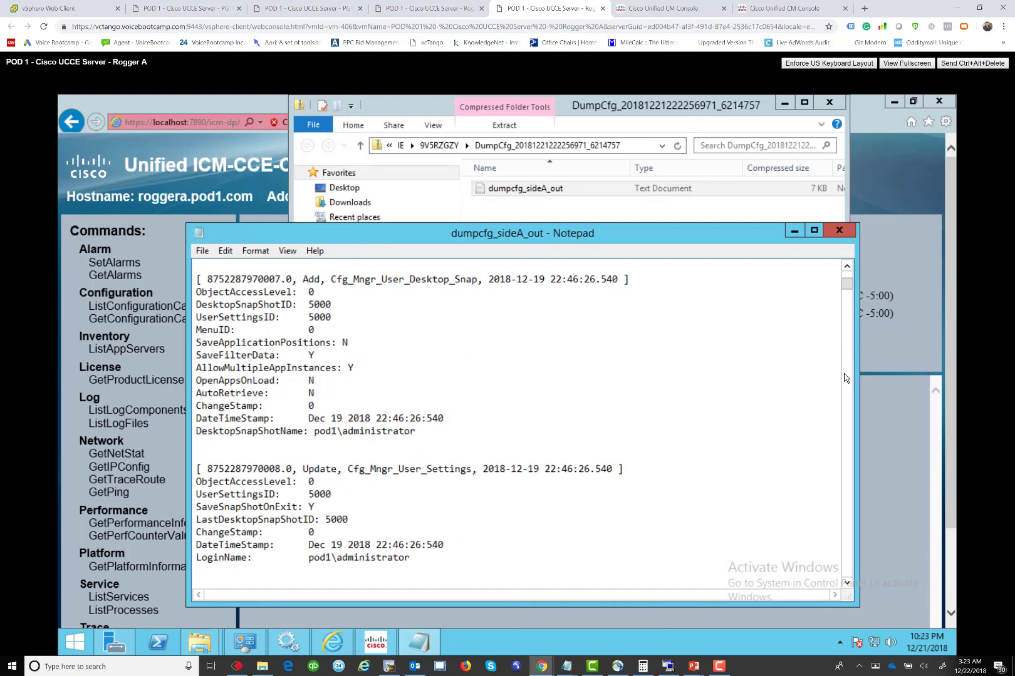
scroll(849, 270, "down", 10)
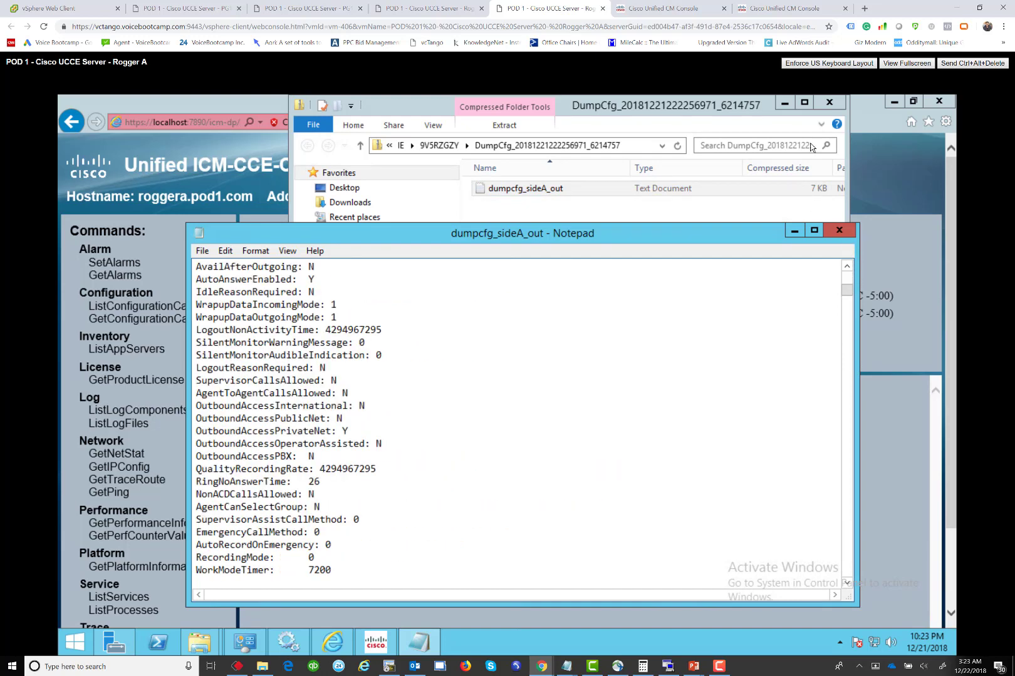
left_click(839, 230)
left_click(829, 104)
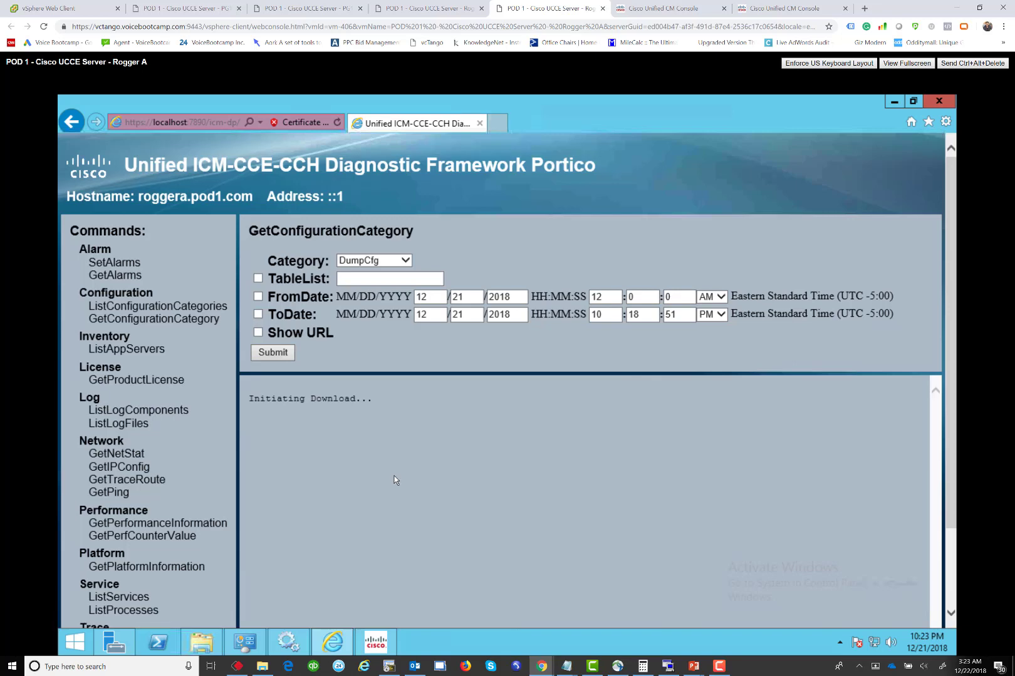
List trace files for the Router A/rtr component and download the returned zip.
scroll(368, 620, "down", 2)
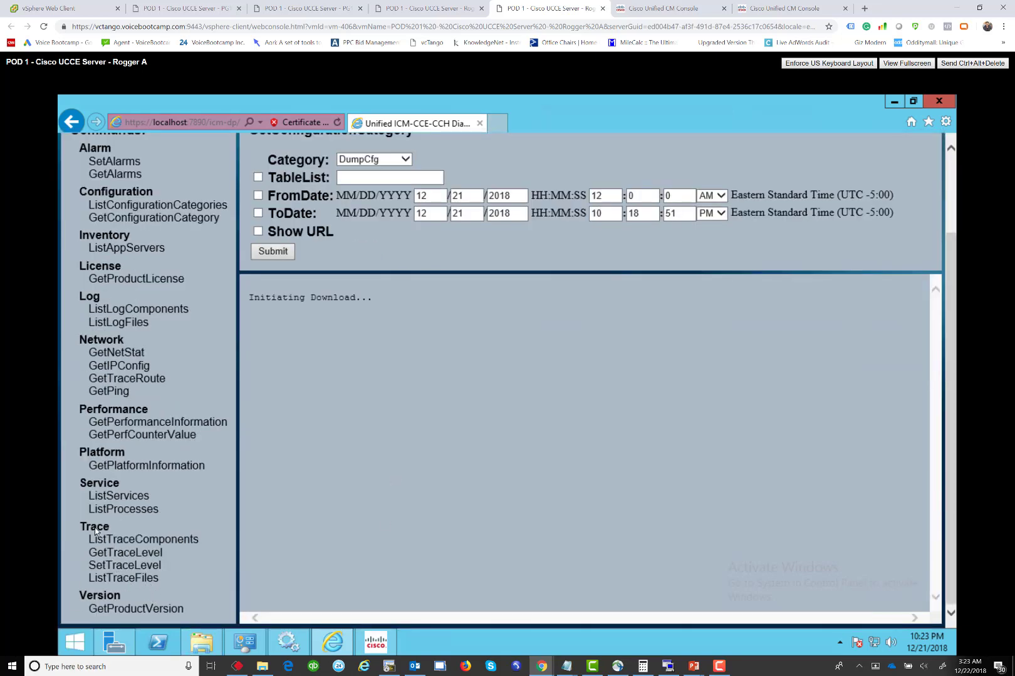
left_click(110, 579)
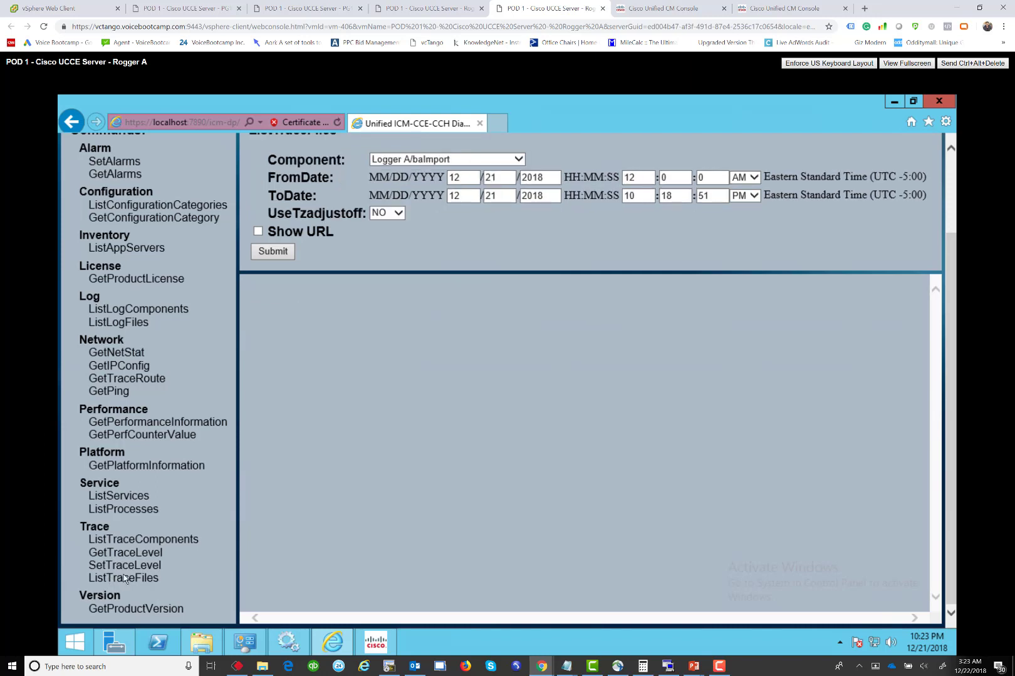
left_click(509, 161)
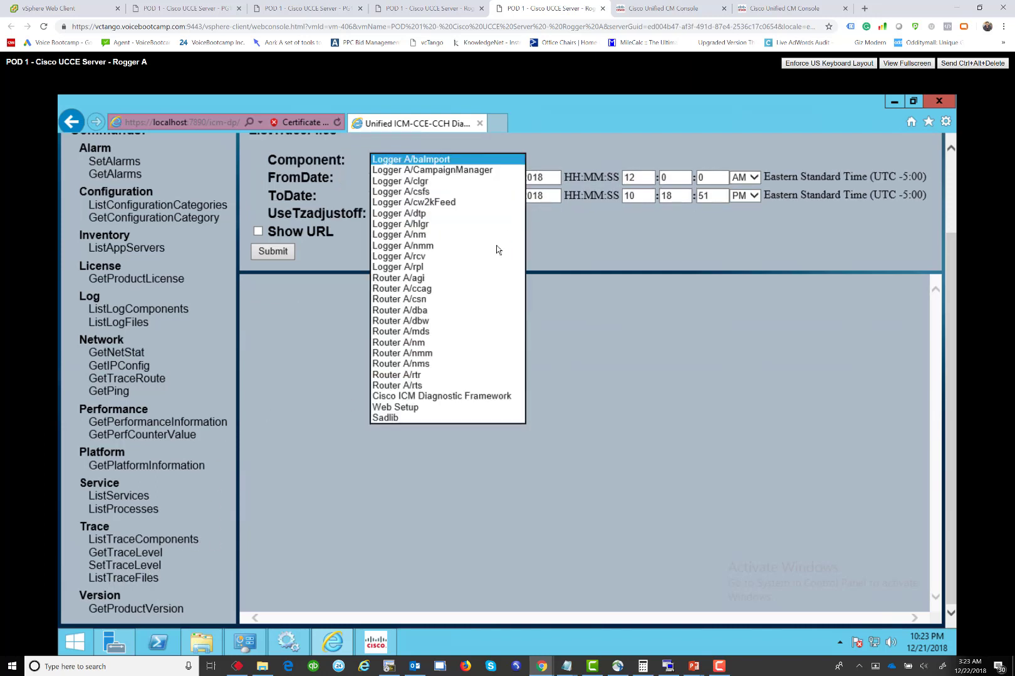
left_click(422, 376)
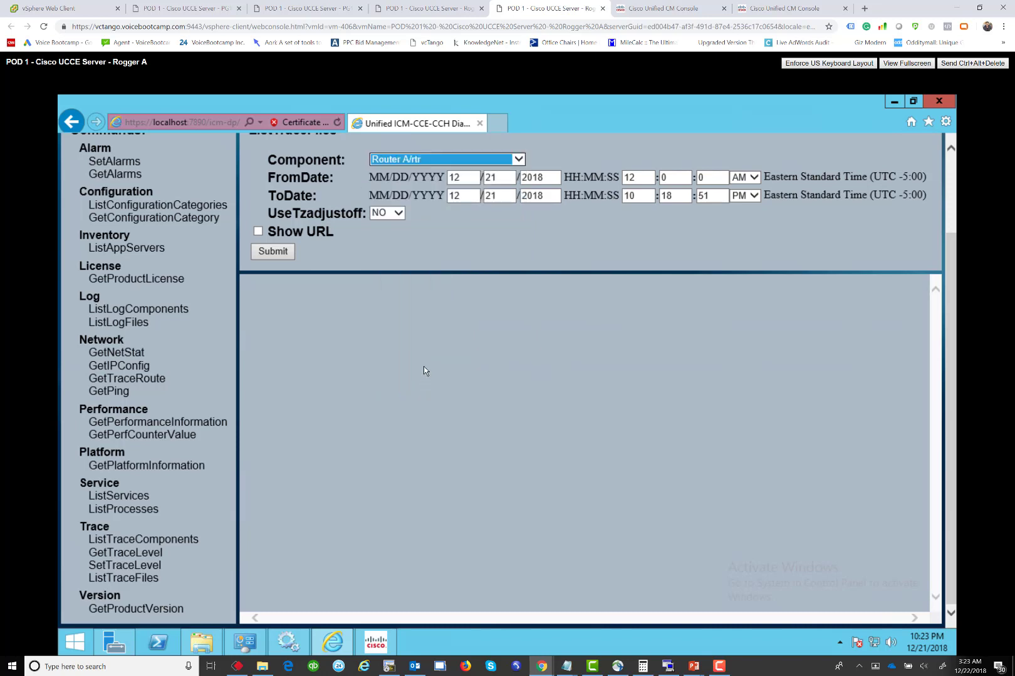
left_click(281, 255)
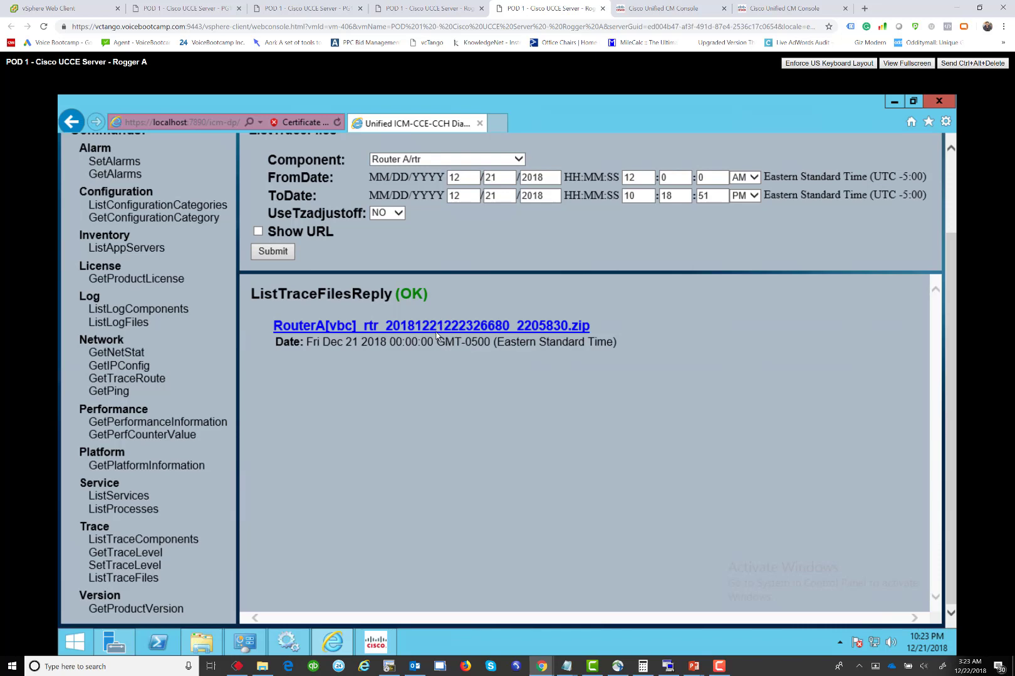
left_click(436, 331)
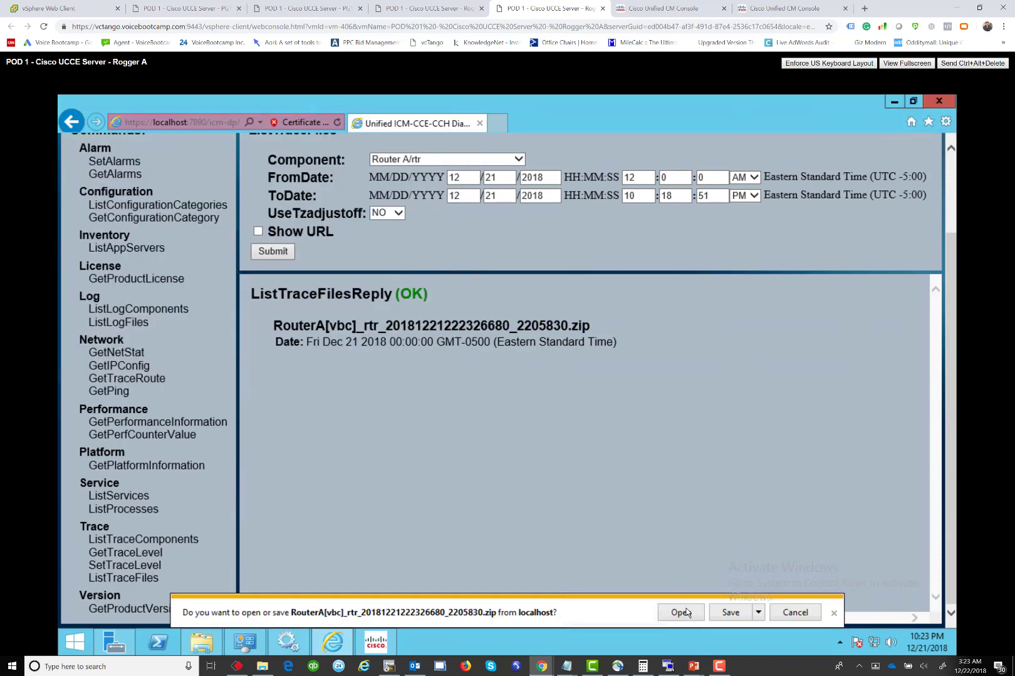
Open the RouterA trace log from the zip's EMSLogFile folder in a maximized Notepad.
left_click(681, 613)
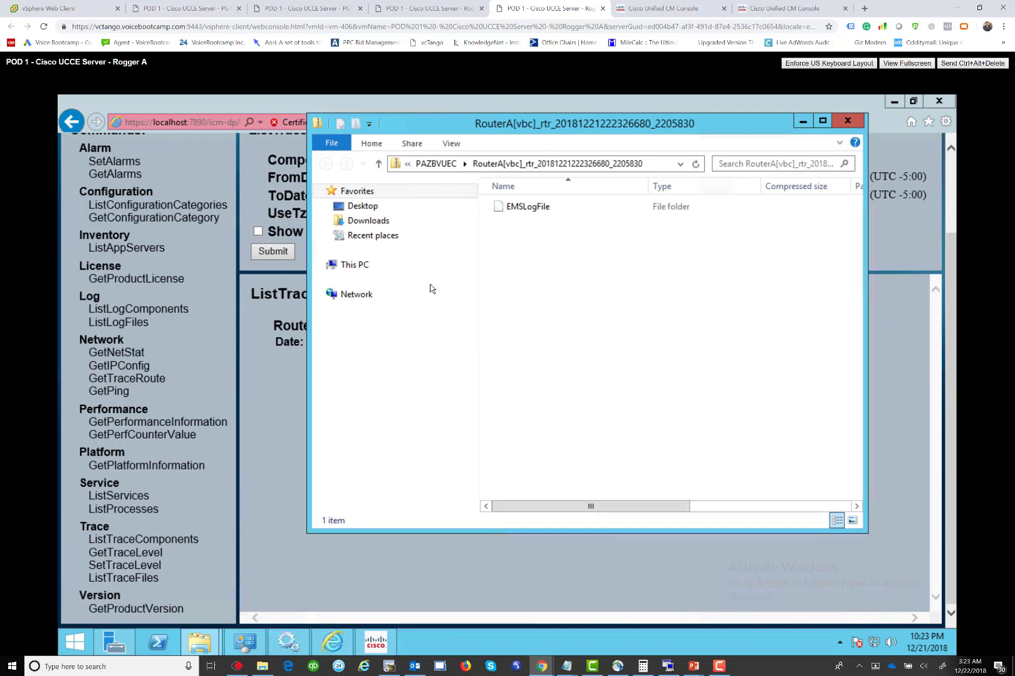
double_click(519, 208)
double_click(520, 209)
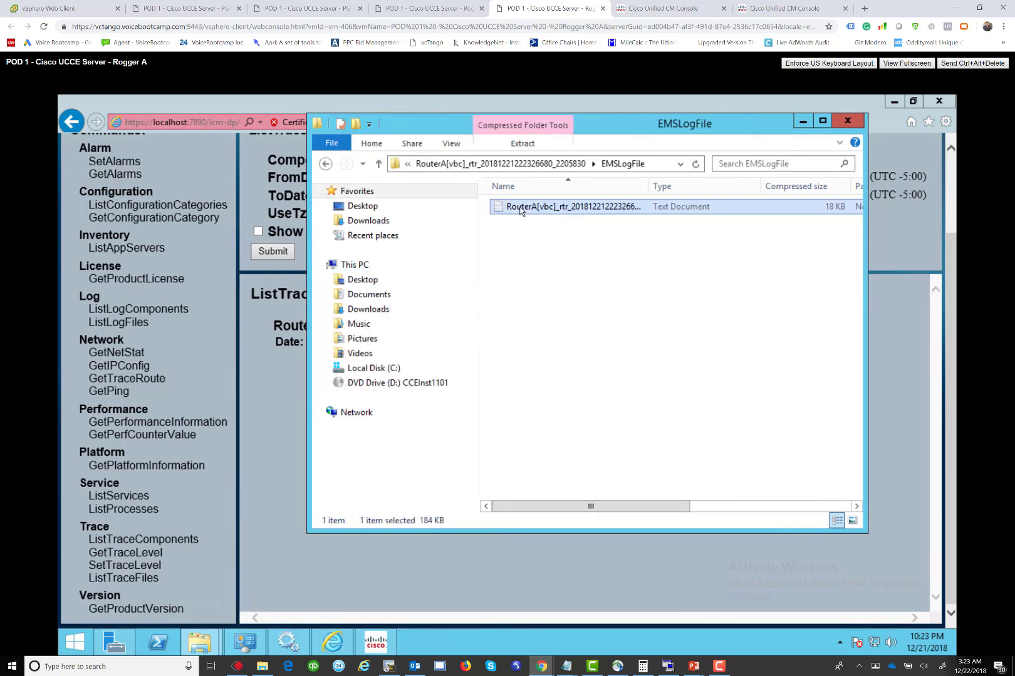
left_click(813, 231)
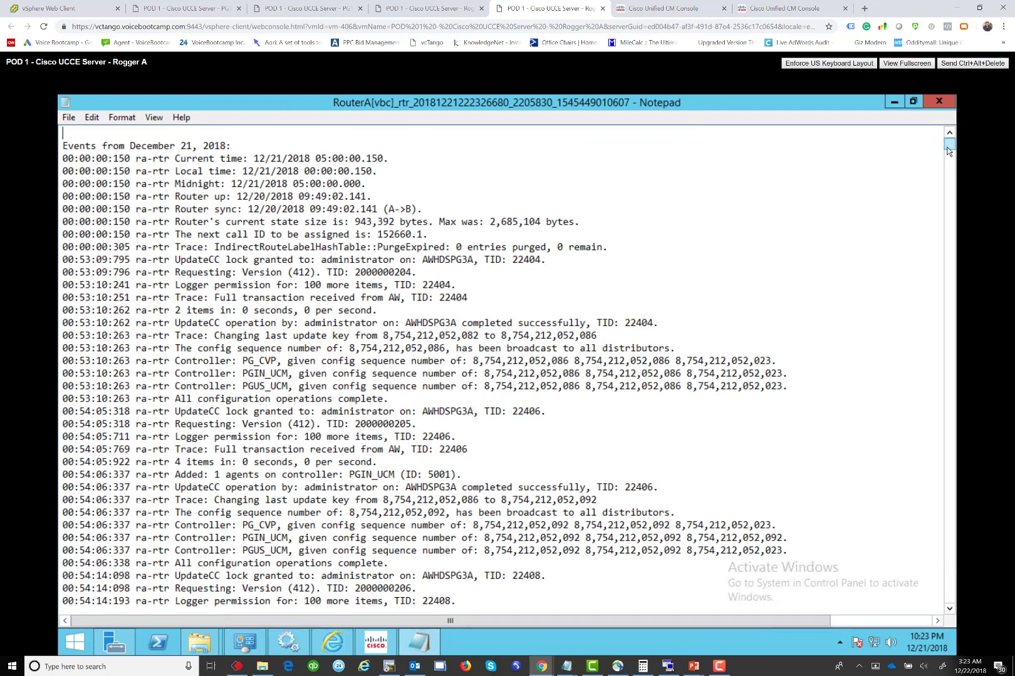
Scroll through the RouterA log, jump back to its start, then close Notepad and Explorer.
left_click_drag(948, 151, 949, 167)
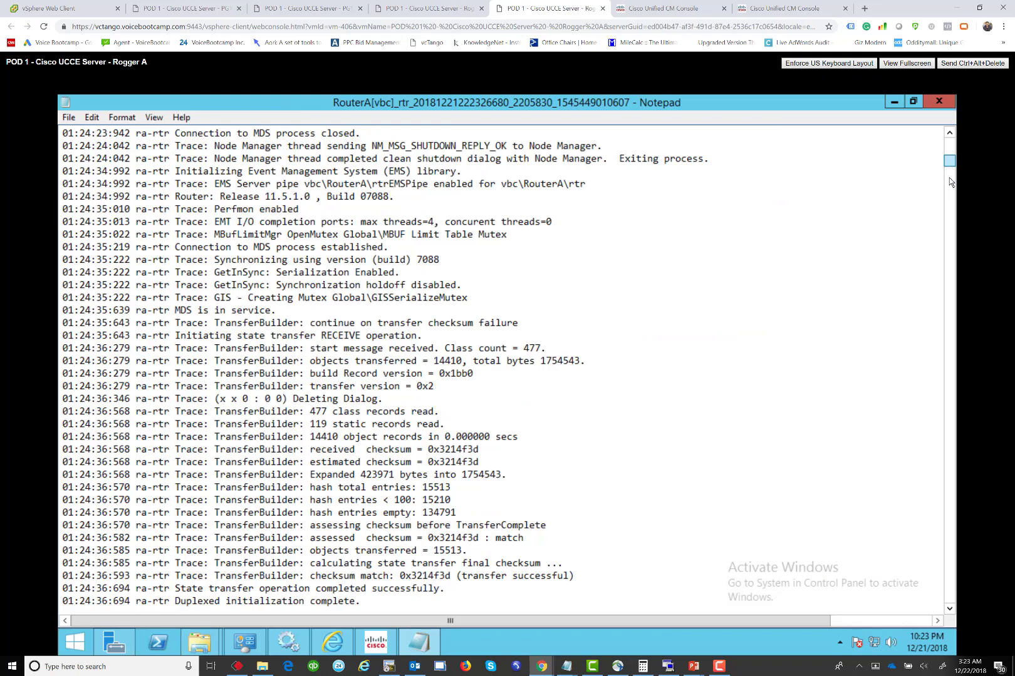
left_click_drag(949, 182, 938, 576)
scroll(939, 583, "down", 20)
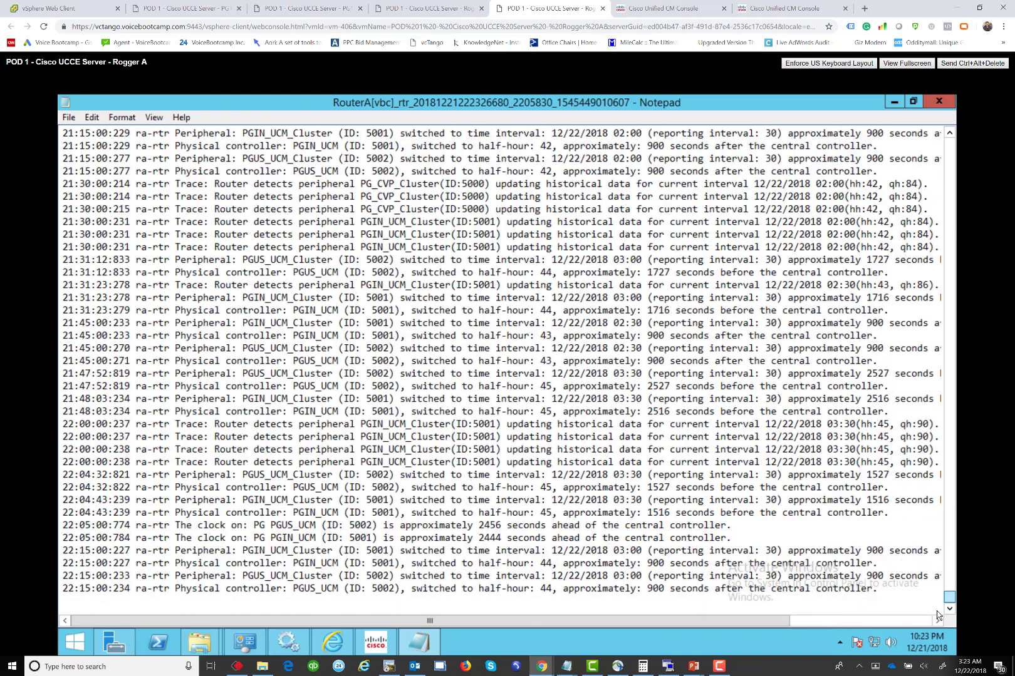
left_click(949, 185)
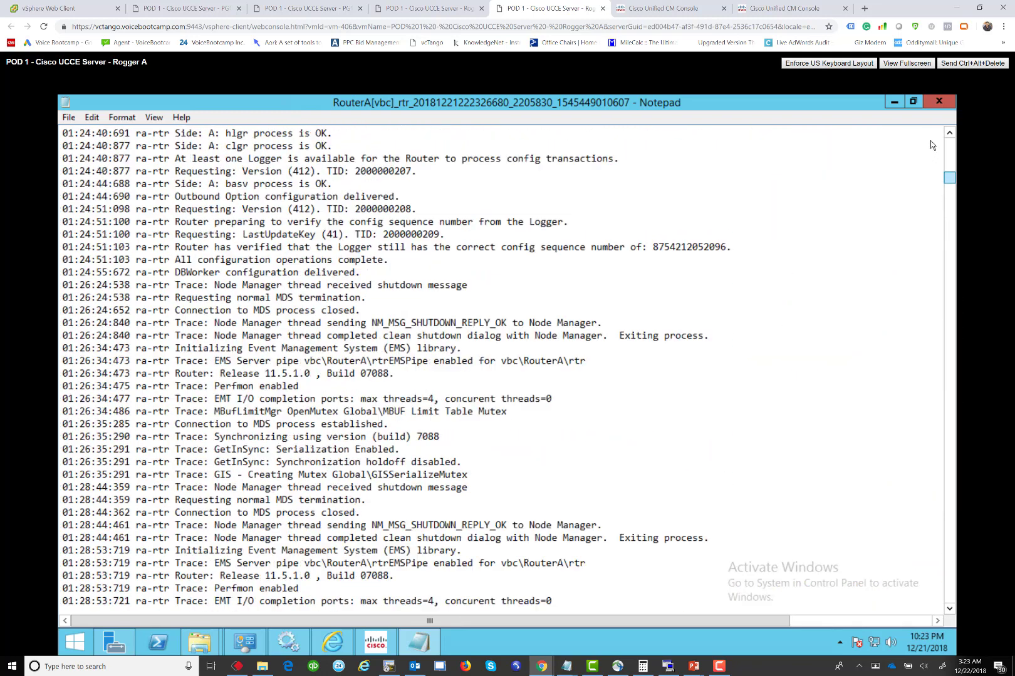
key("ctrl+Home")
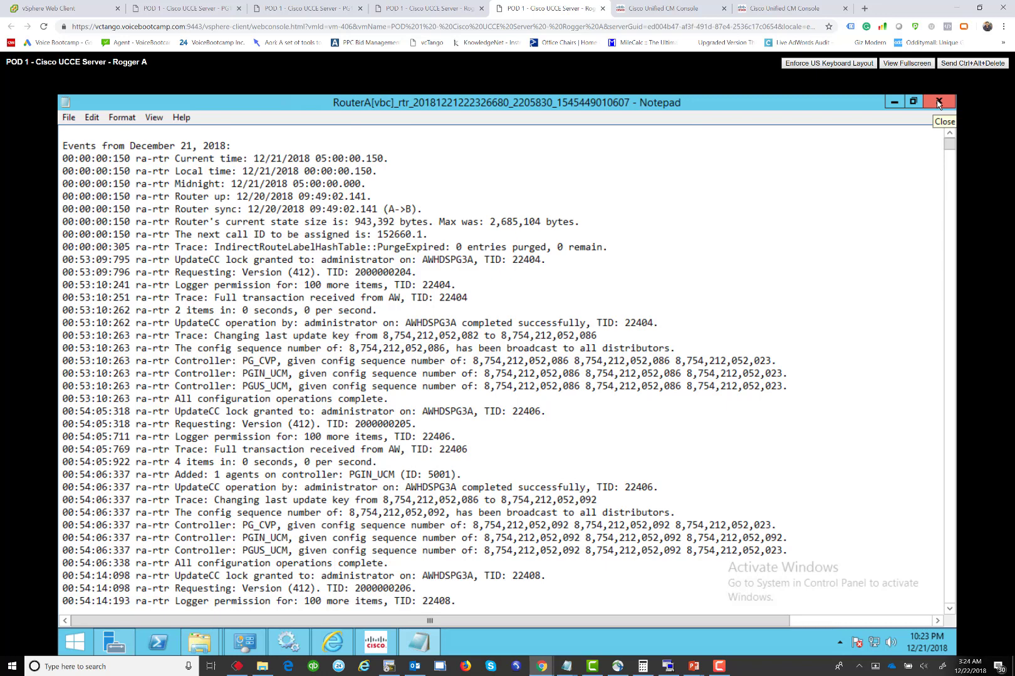
left_click(938, 104)
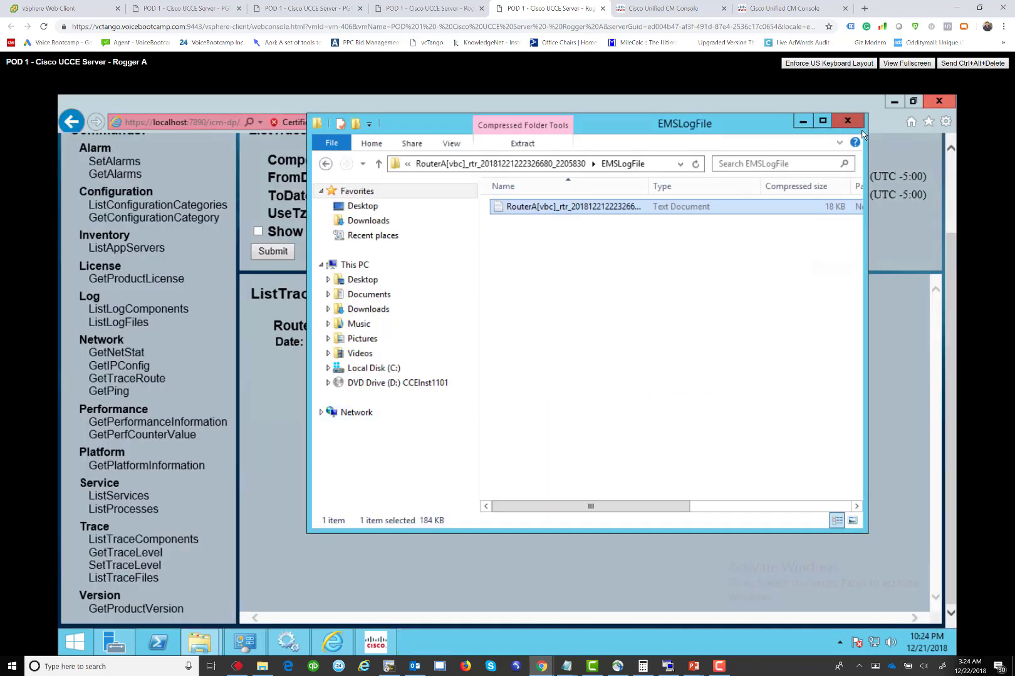
left_click(845, 121)
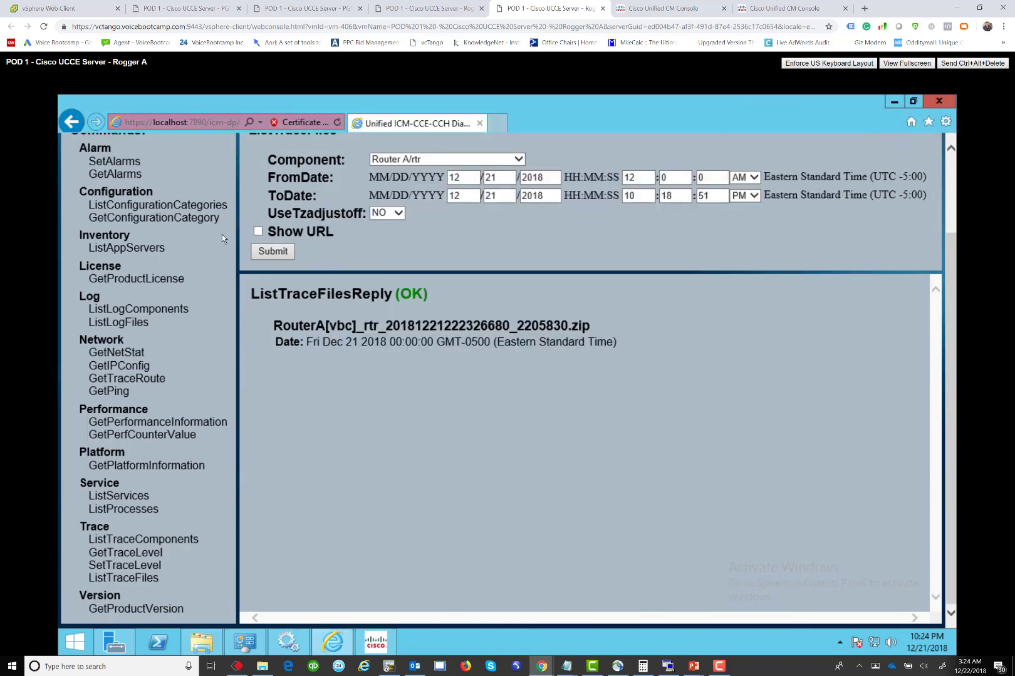
Run ListAppServers and select the 192.11.64.21 addresses of Logger A, Router A and Diagnostic Framework.
left_click(113, 248)
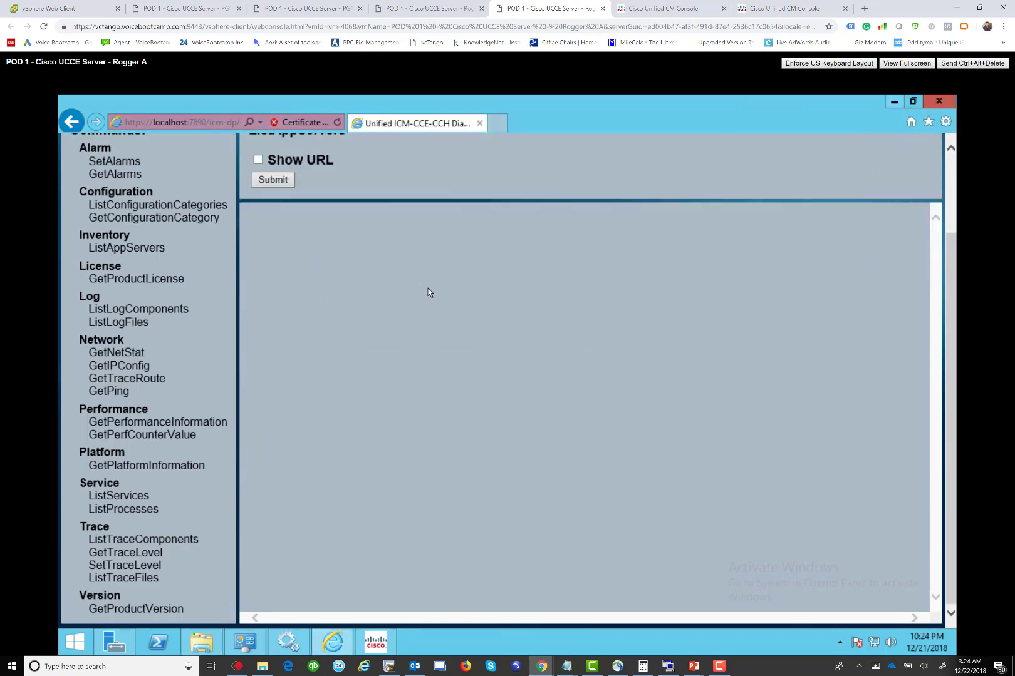
scroll(432, 313, "up", 2)
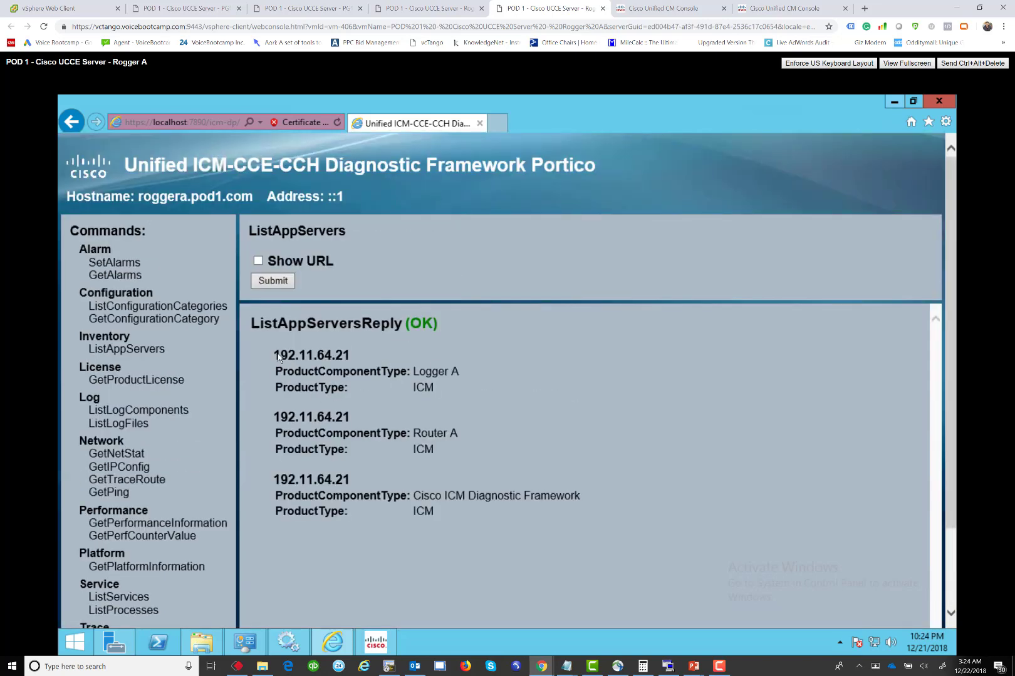
left_click_drag(365, 352, 273, 355)
left_click_drag(265, 413, 412, 433)
left_click_drag(352, 479, 272, 480)
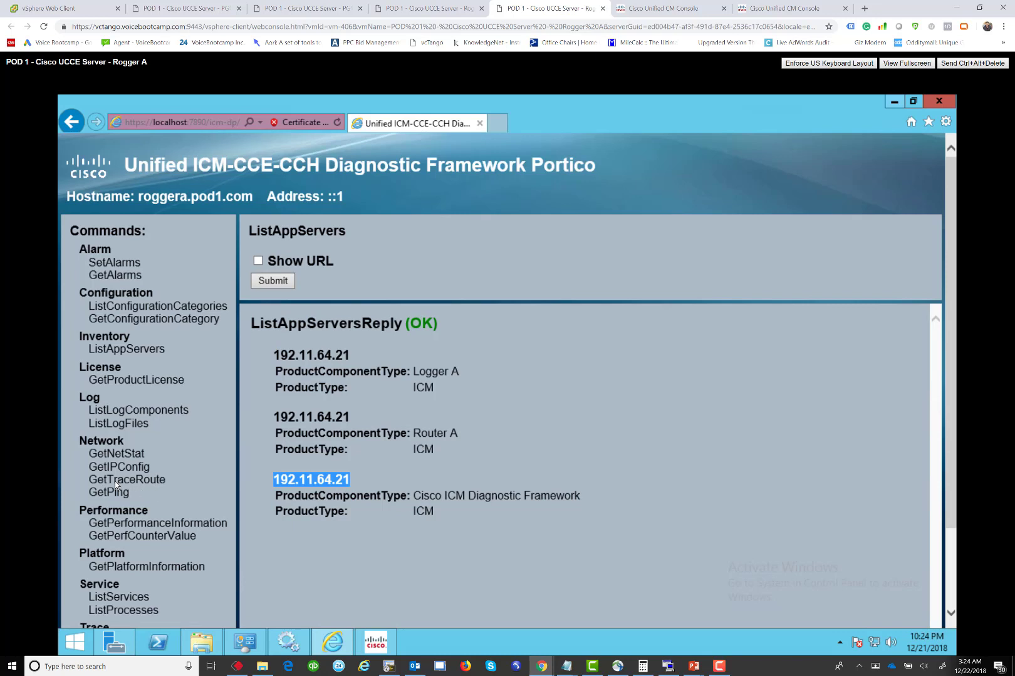
left_click(98, 535)
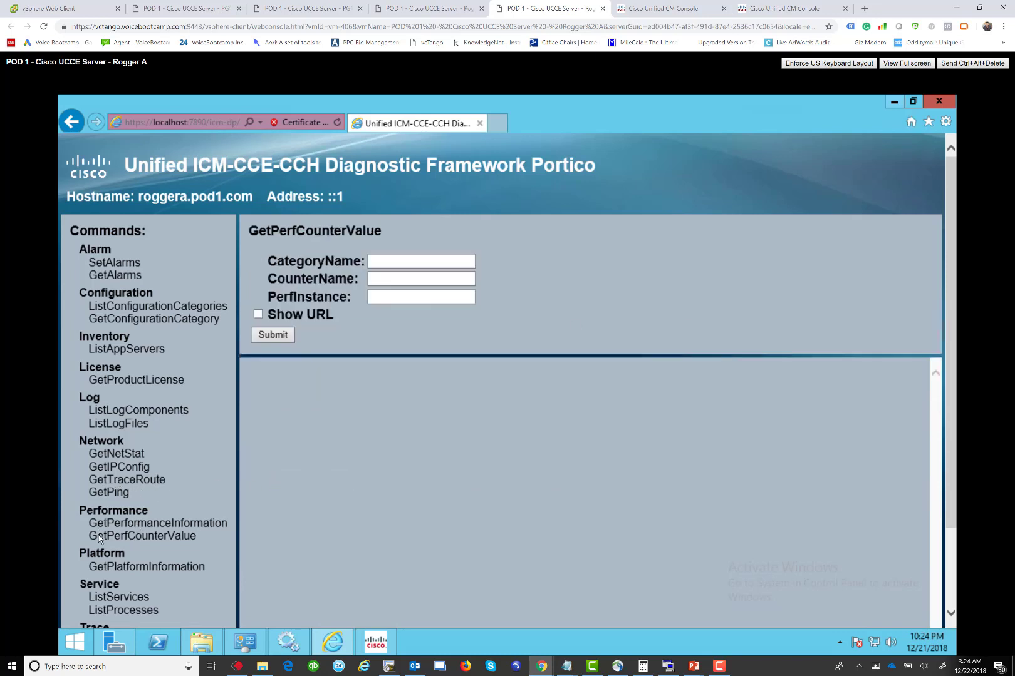
Run GetPerformanceInformation, scroll through the counter results, and close the Portico browser window.
left_click(131, 523)
left_click(290, 281)
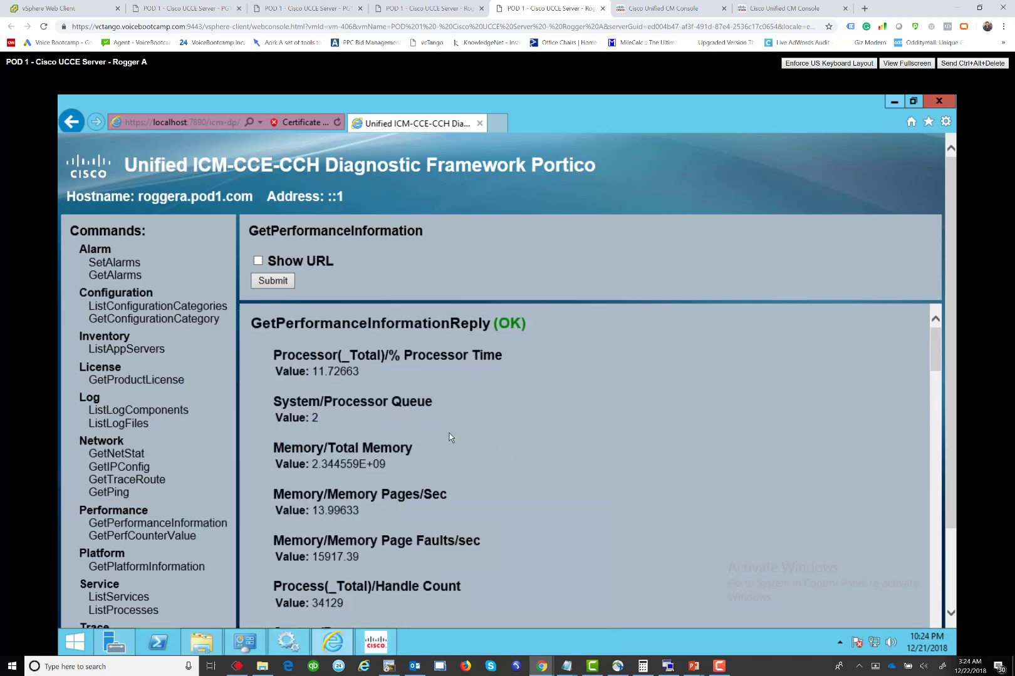
scroll(450, 437, "down", 10)
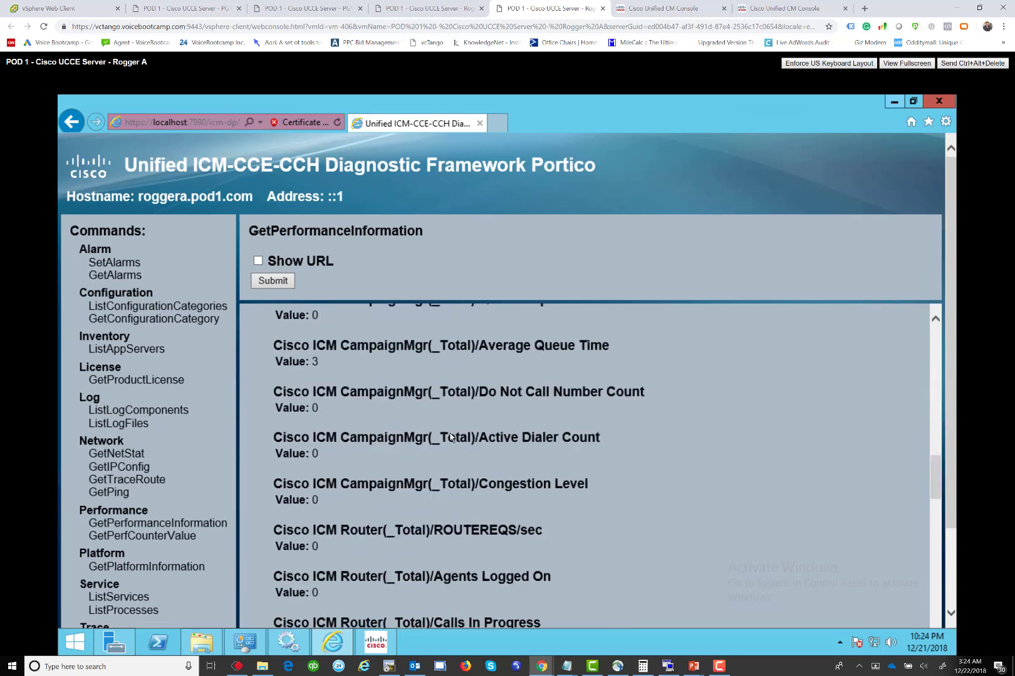
scroll(450, 437, "down", 10)
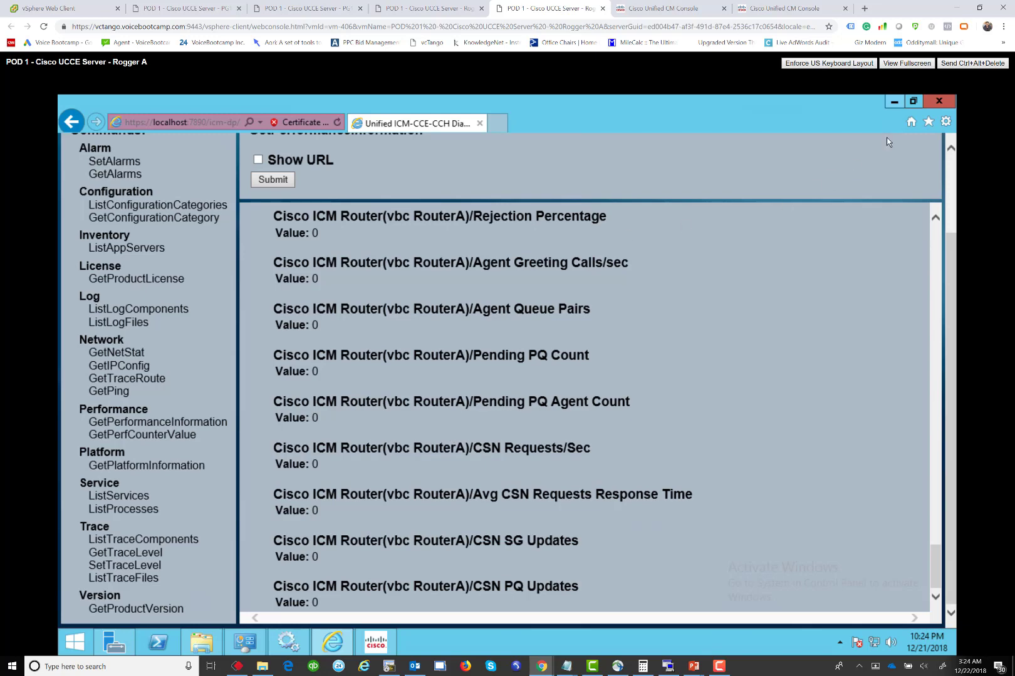
left_click(938, 106)
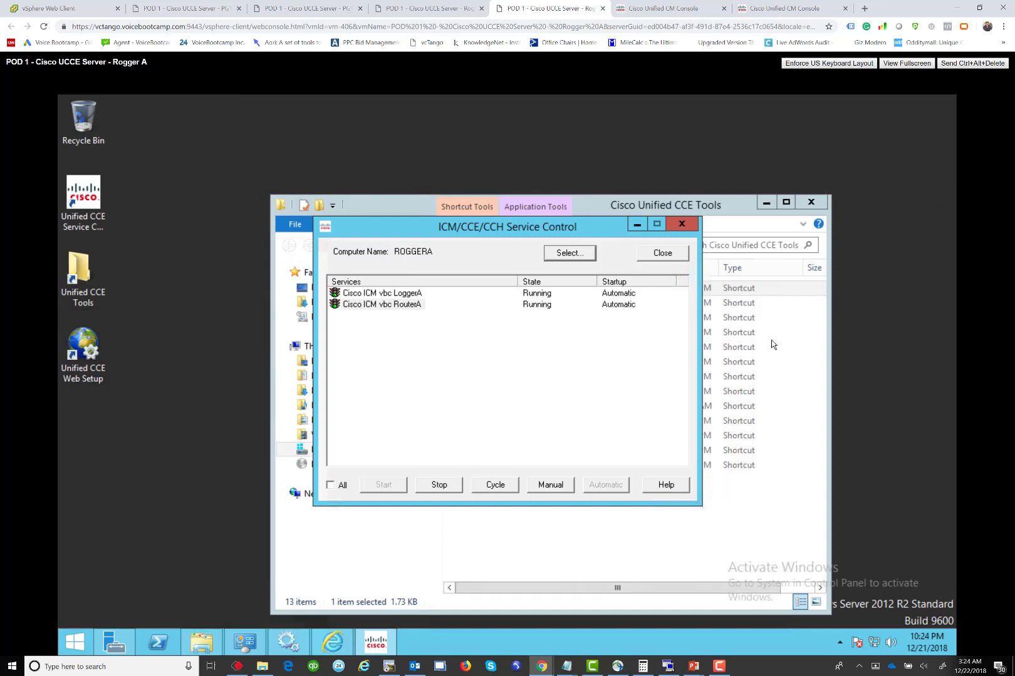
Close the ICM/CCE/CCH Service Control dialog and select Unified System CLI in Cisco Unified CCE Tools.
left_click(681, 224)
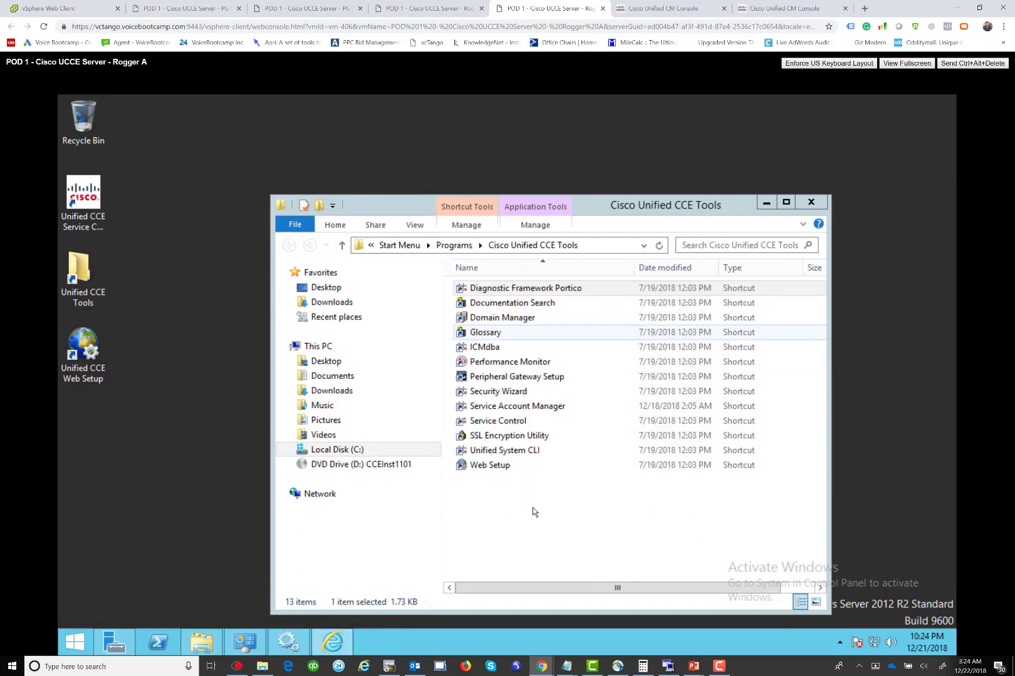
left_click(516, 458)
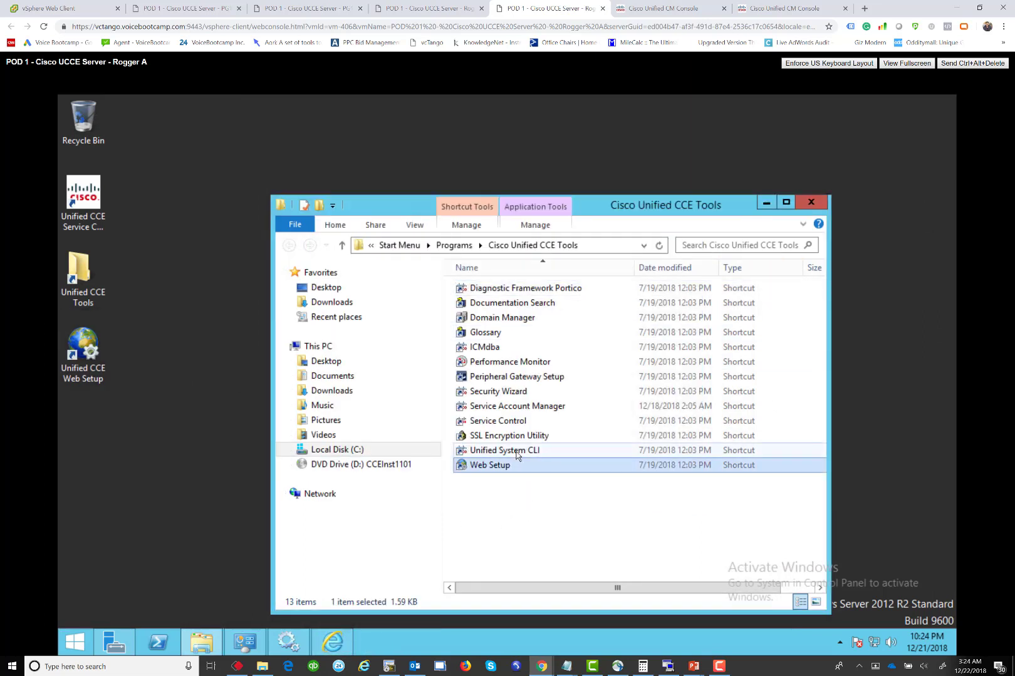
left_click(515, 452)
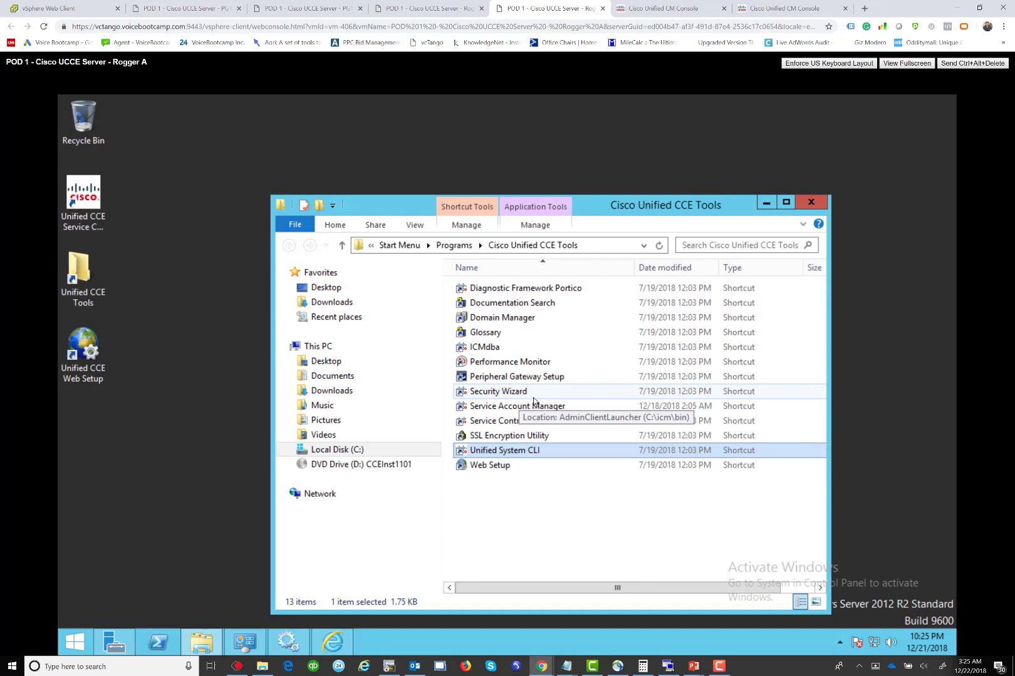
Start the Windows Firewall configuration in the Security Wizard and choose Edit ICM Firewall Exceptions XML.
double_click(532, 397)
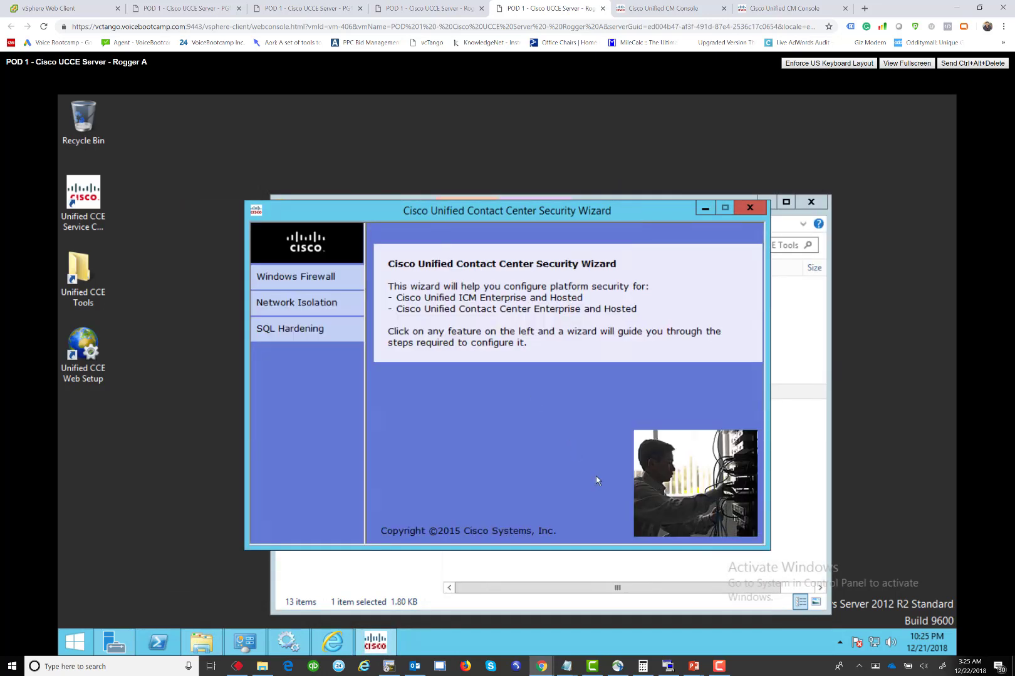
left_click(306, 281)
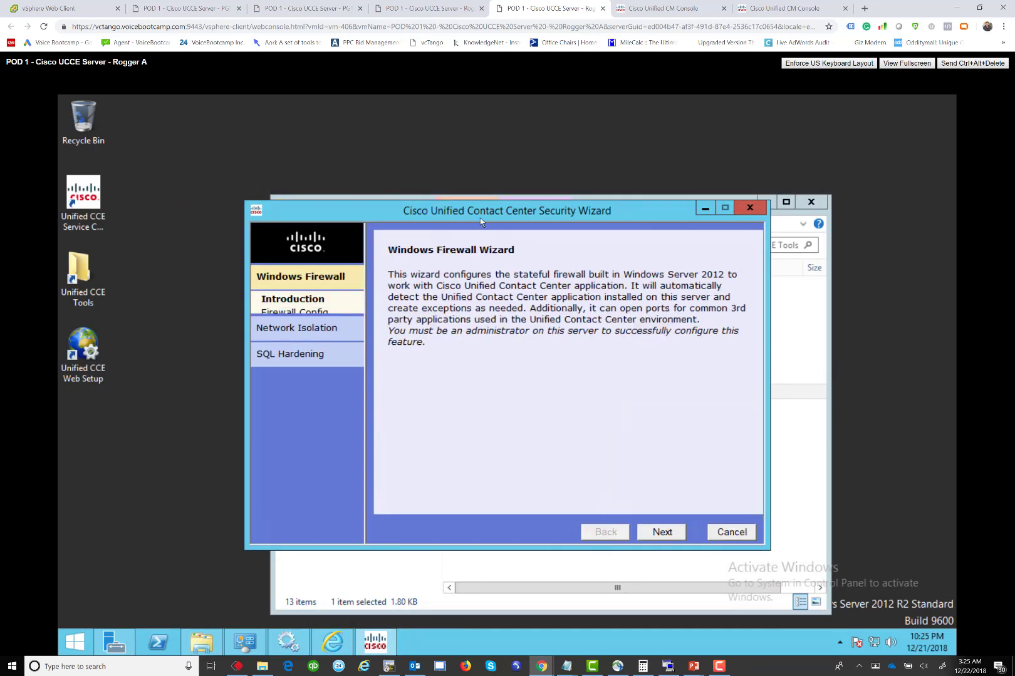
left_click_drag(501, 211, 404, 166)
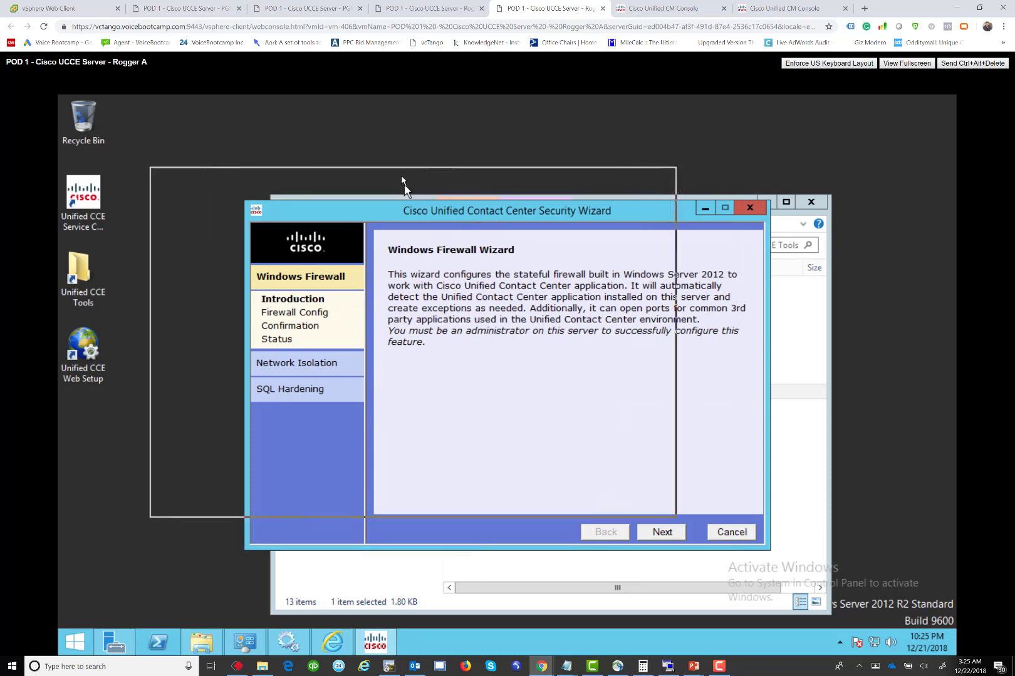
left_click(565, 487)
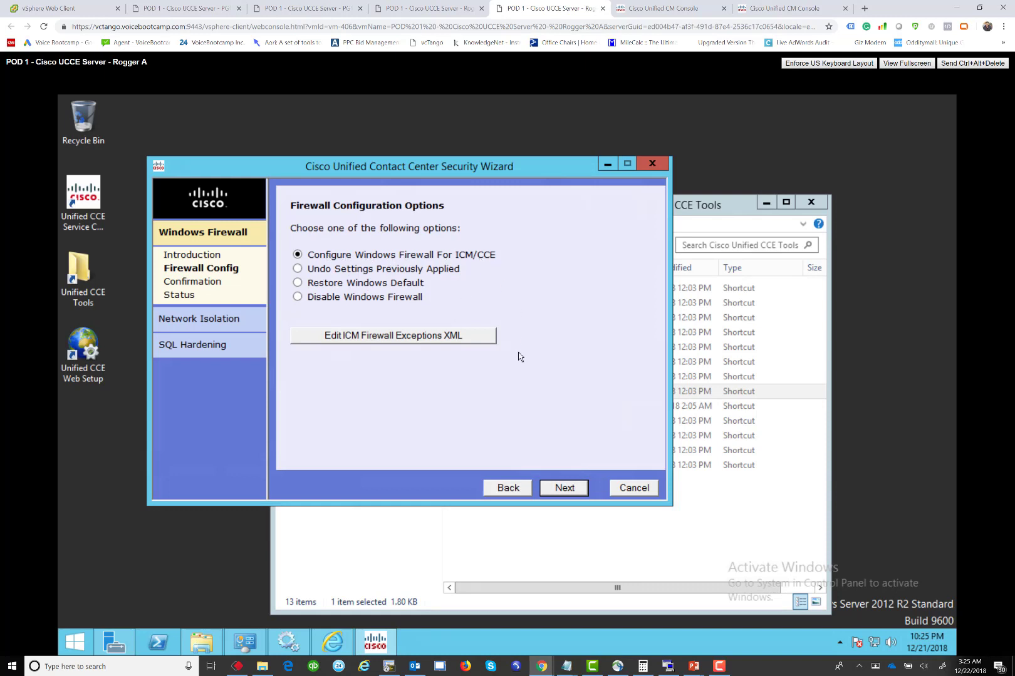
left_click(367, 343)
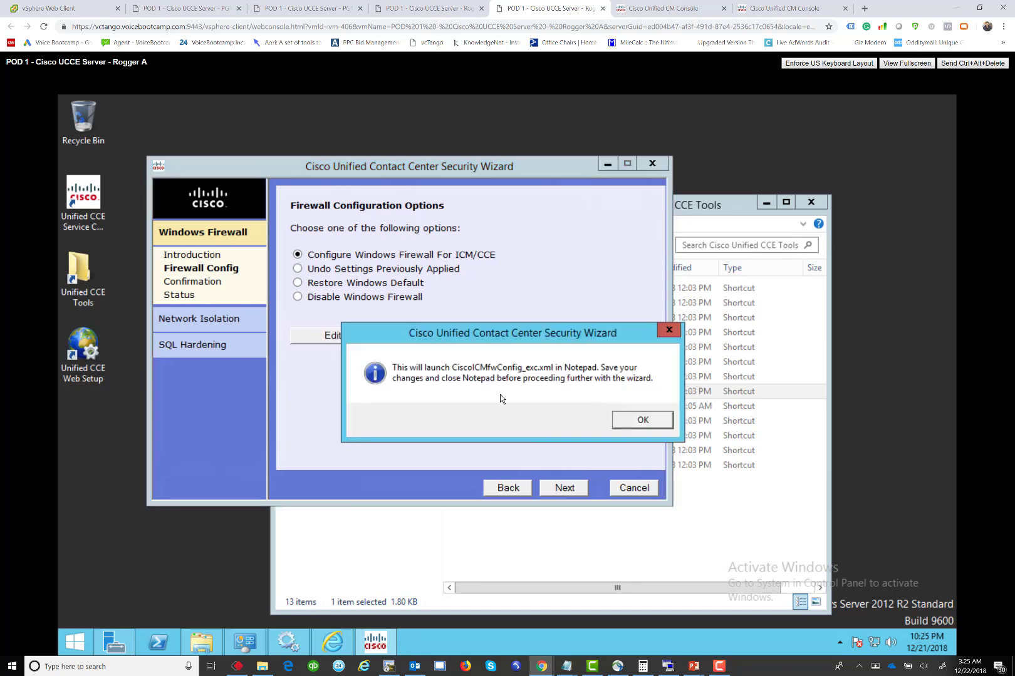
Open CiscoICMfwConfig_exc.xml maximized in Notepad, review port 80 through the PCANY_U line, then close it.
left_click(654, 423)
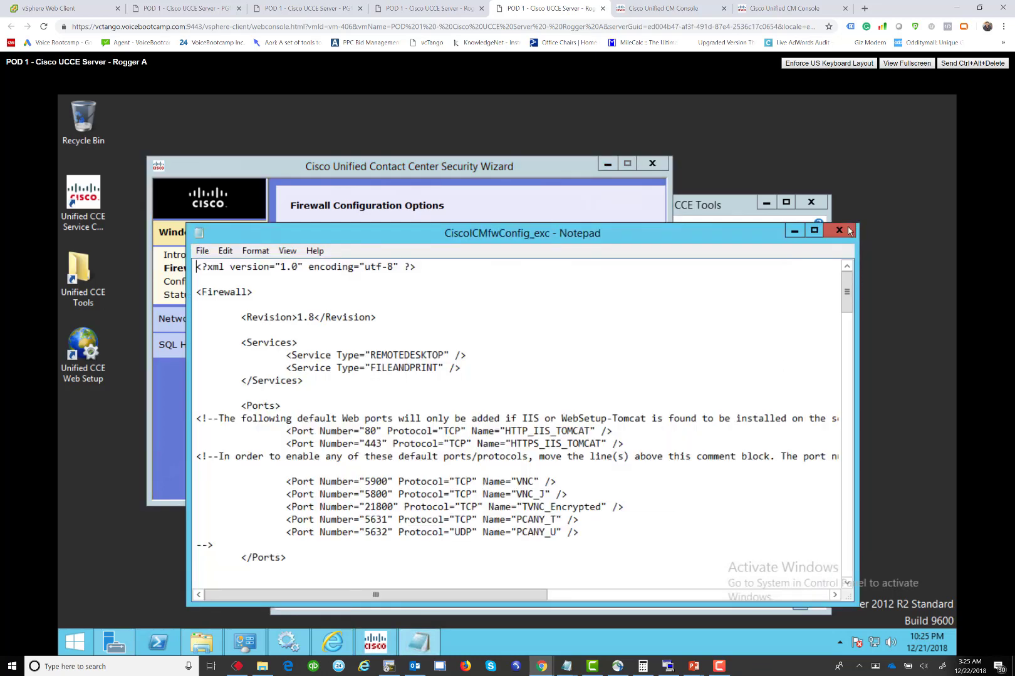
left_click(814, 231)
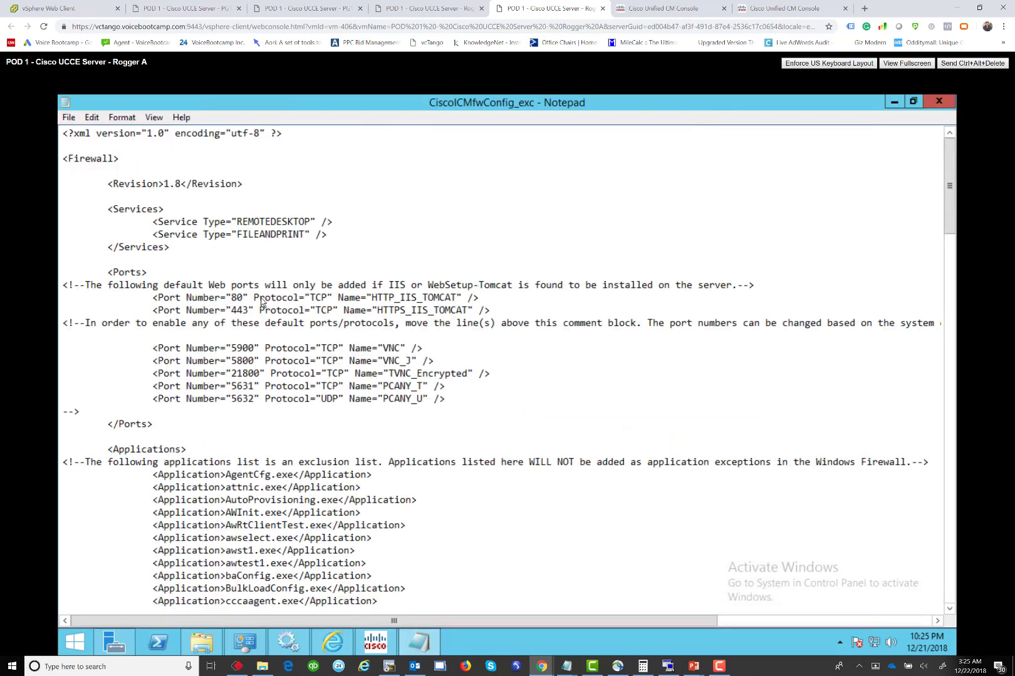
left_click_drag(231, 297, 237, 297)
left_click(950, 555)
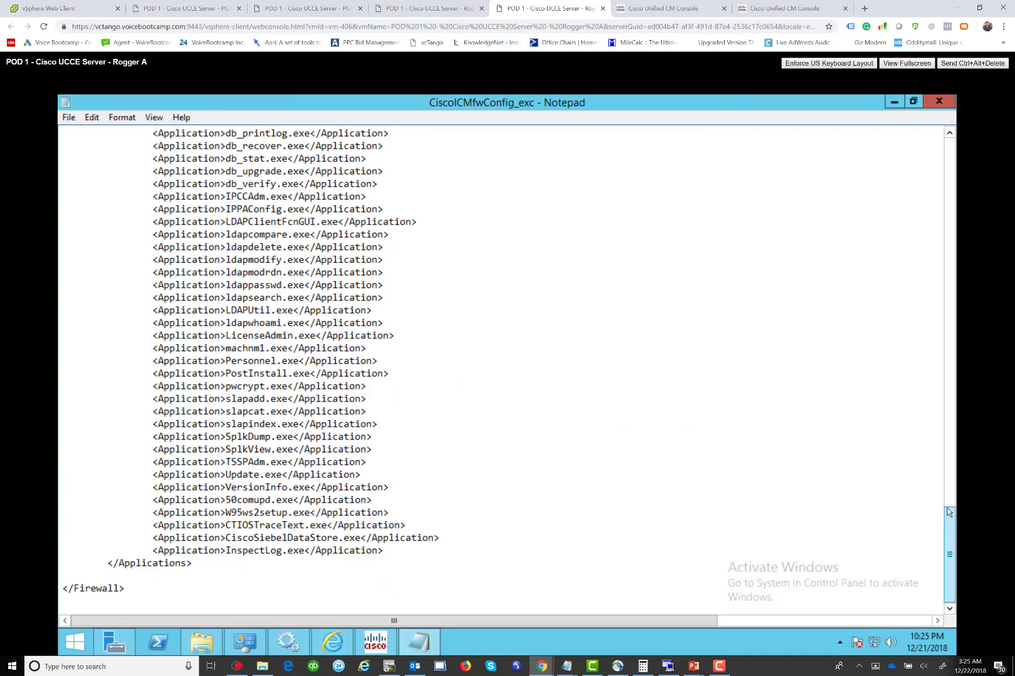
scroll(861, 378, "up", 20)
scroll(937, 217, "up", 20)
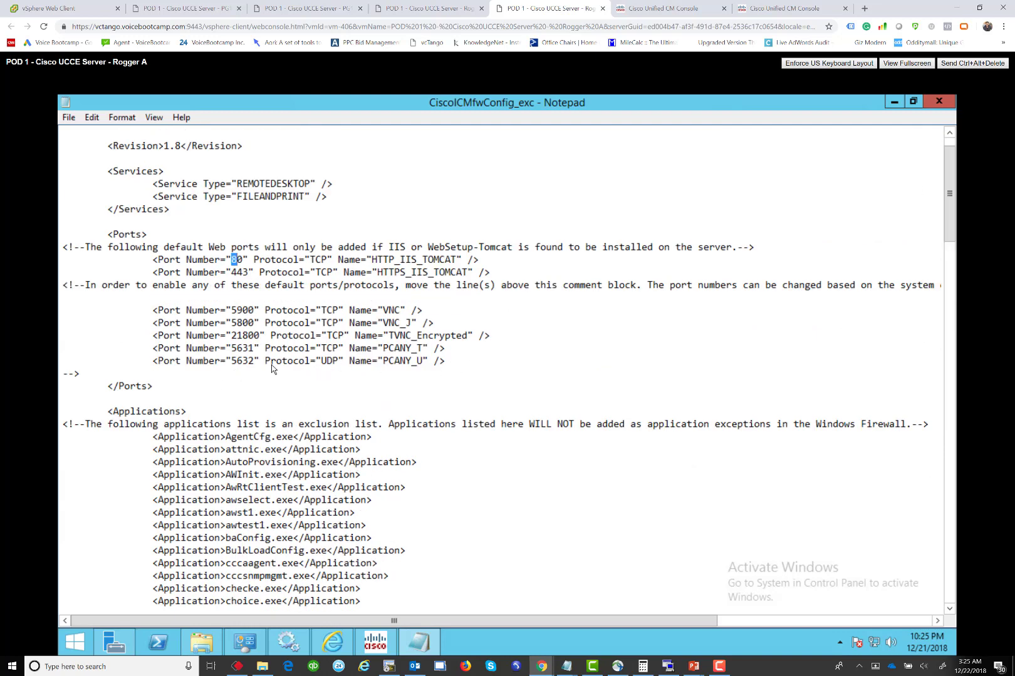
left_click_drag(445, 361, 159, 364)
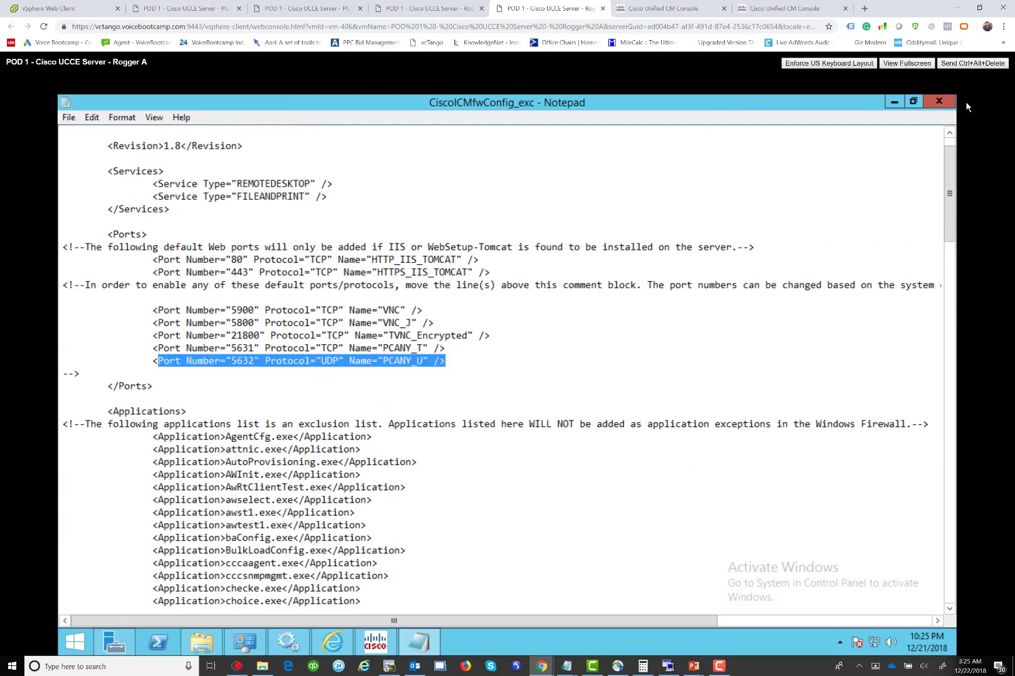
left_click(938, 101)
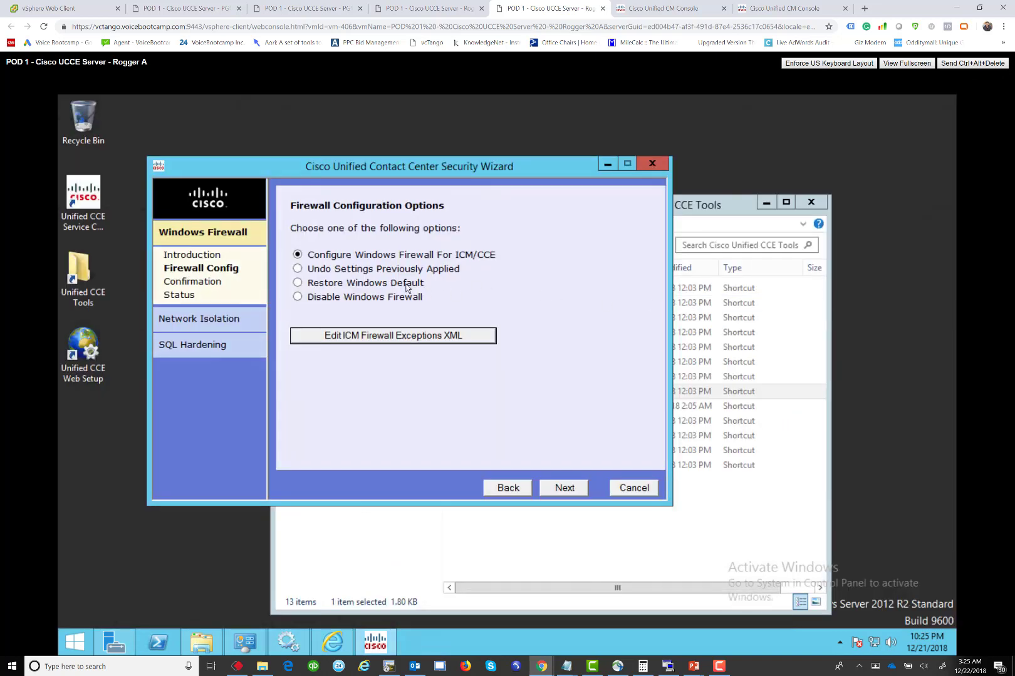
Cancel the firewall configuration and open the Network Isolation IPSec policy wizard.
left_click(186, 324)
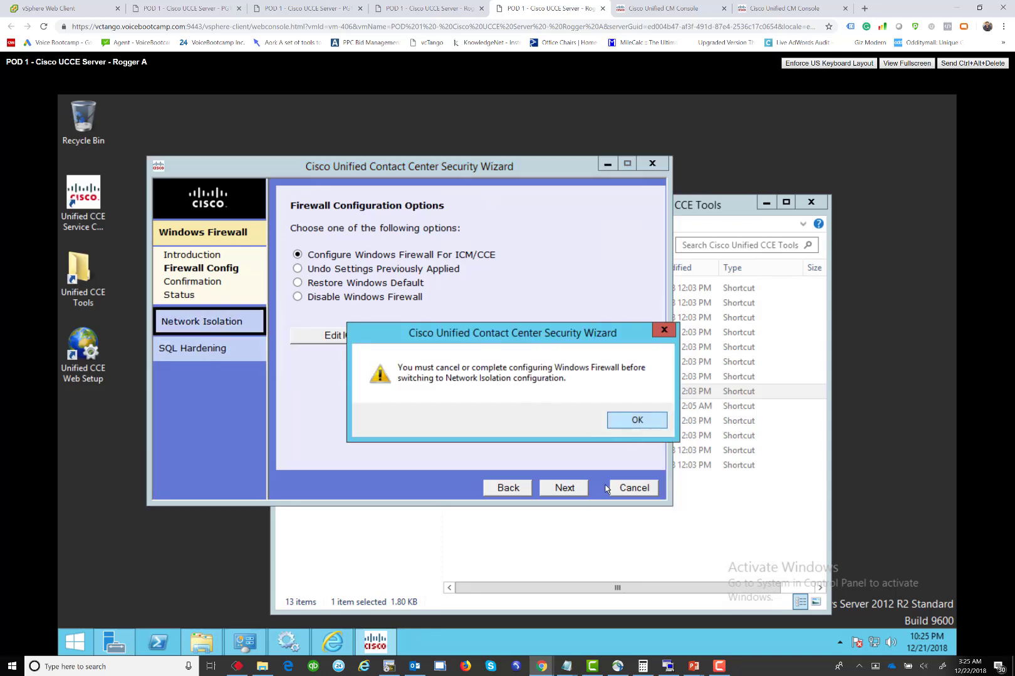
left_click(637, 420)
left_click(628, 492)
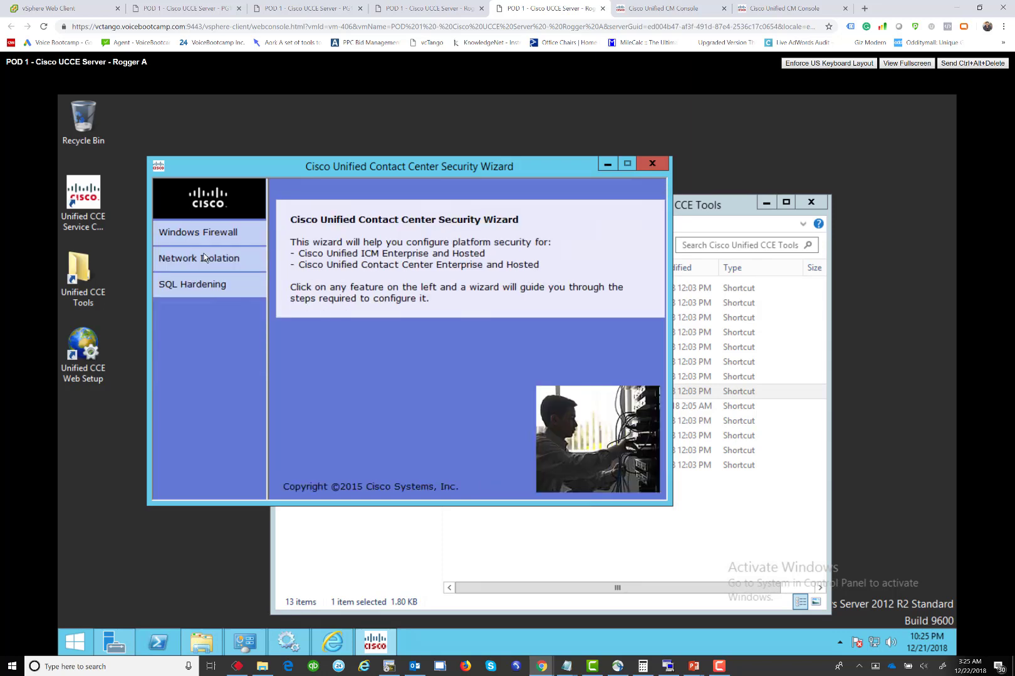
left_click(206, 258)
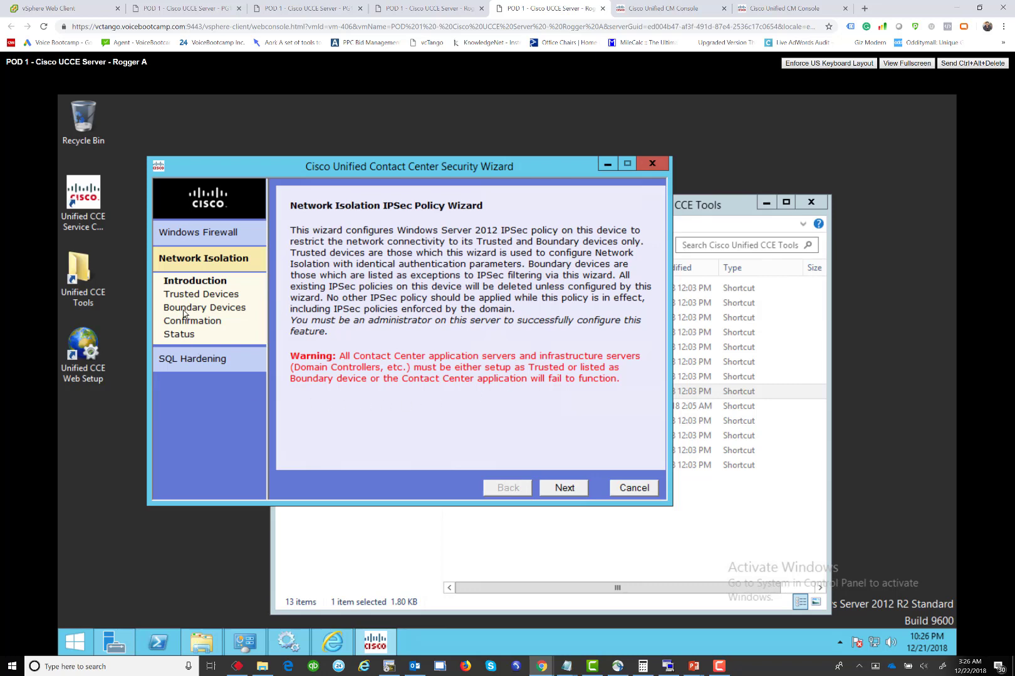
Step SQL Hardening to its confirmation page, cancel without applying, and close the Security Wizard.
left_click(208, 363)
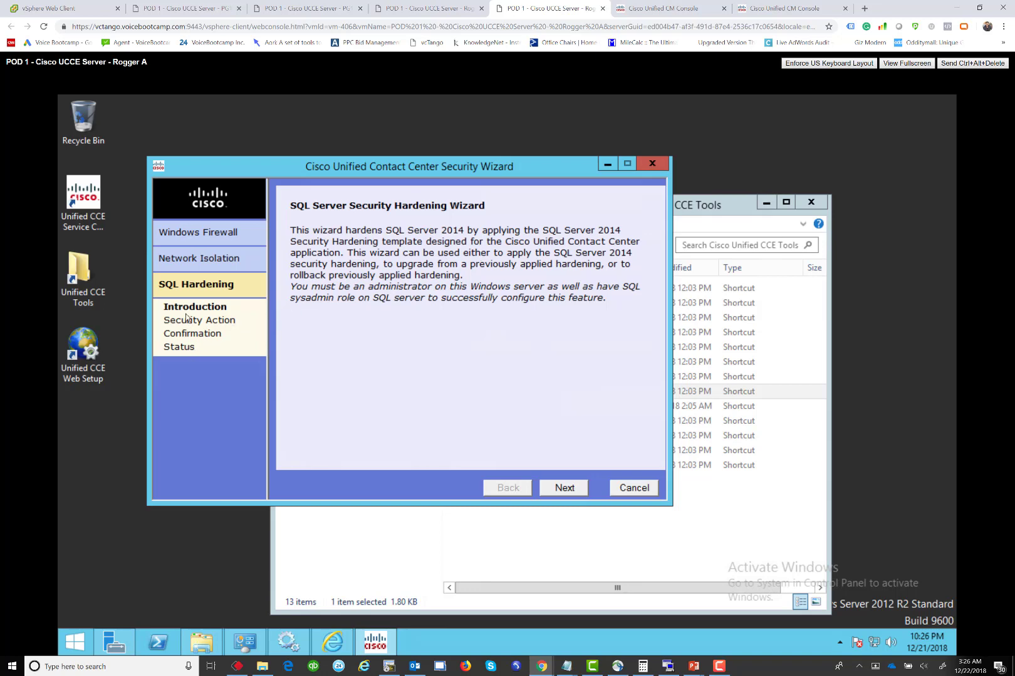
left_click(564, 490)
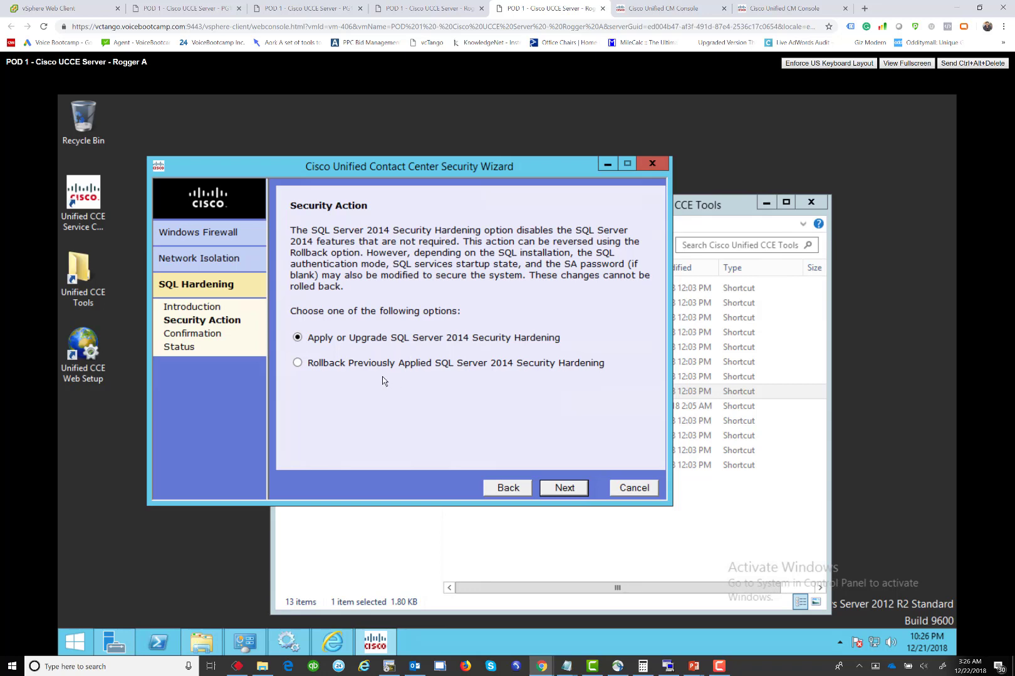
left_click(557, 492)
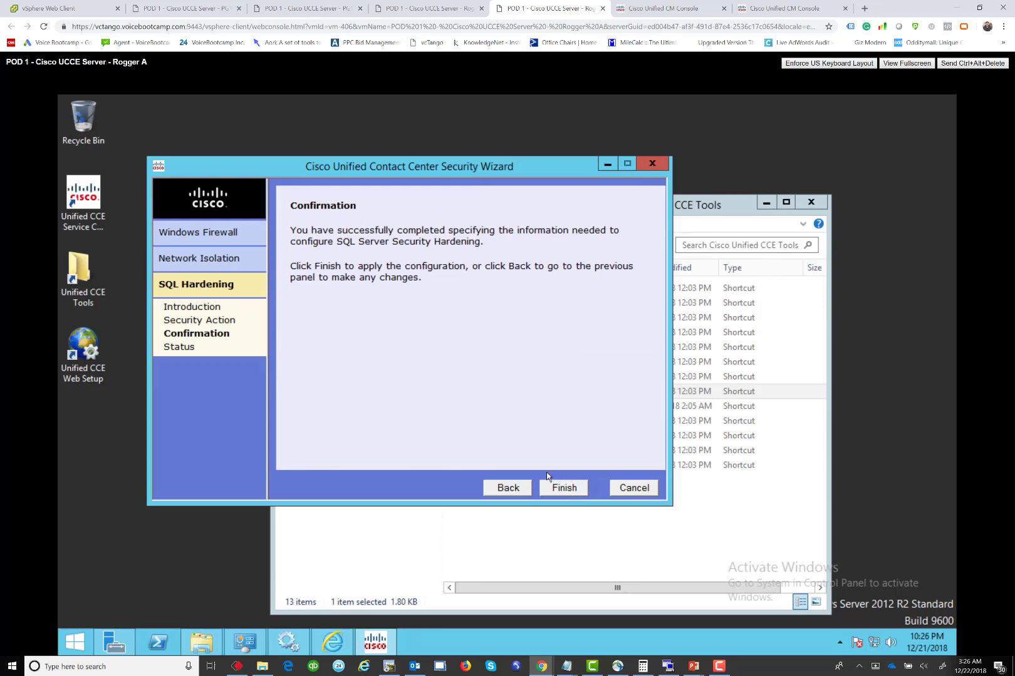
left_click(625, 487)
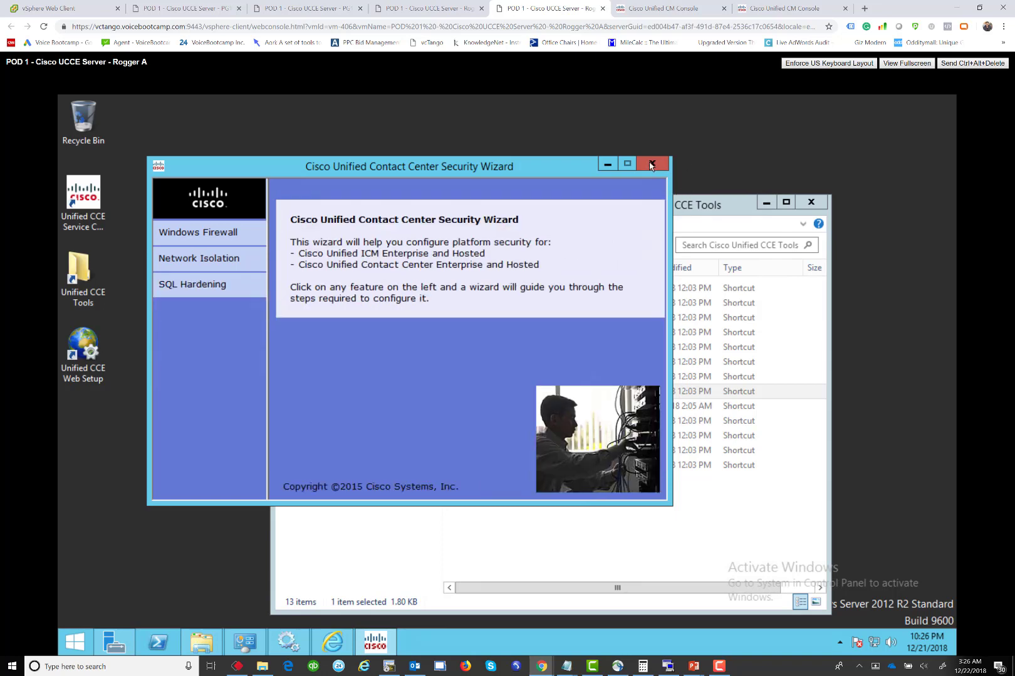
left_click(652, 163)
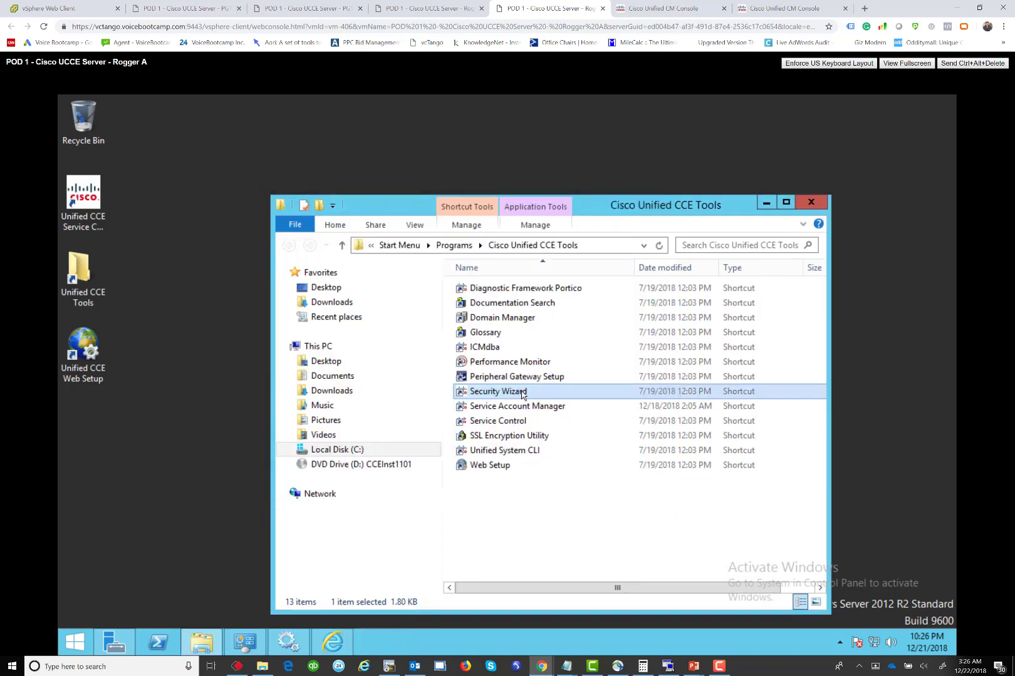
Confirm 128-bit encryption for ALL INSTANCES and view the IIS certificate thumbprint, then close the utility.
left_click(502, 439)
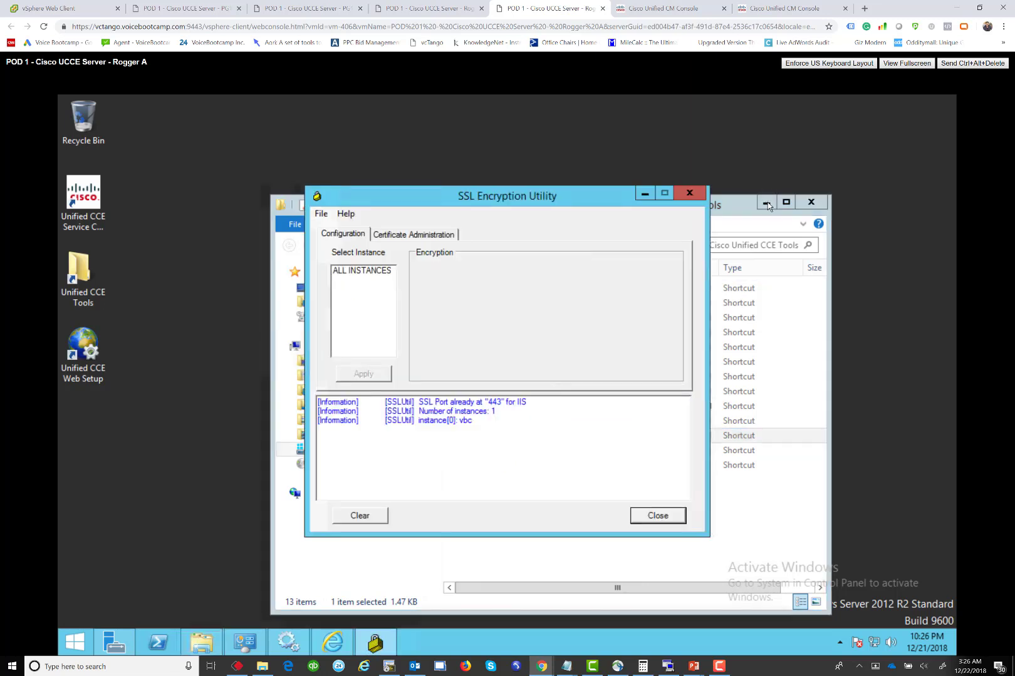
left_click(361, 271)
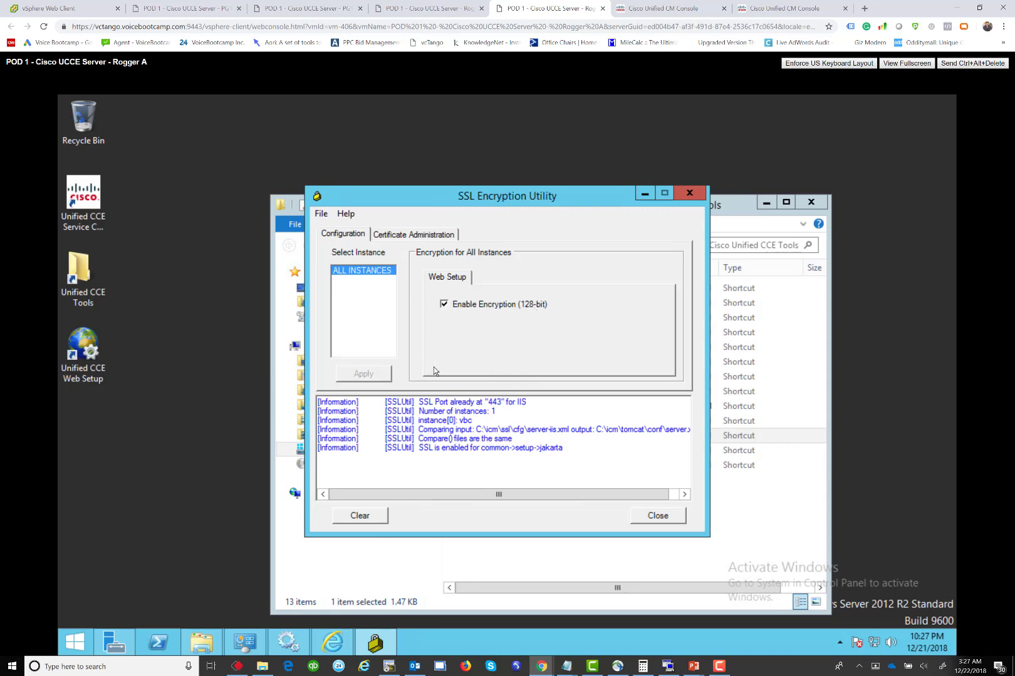
left_click(415, 237)
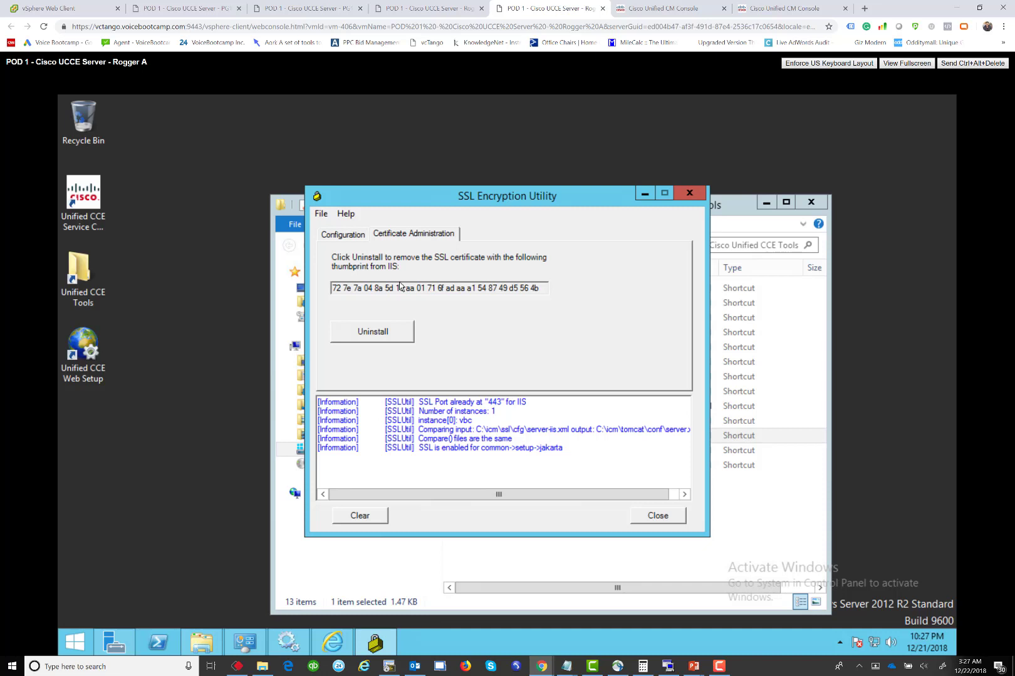
left_click(348, 234)
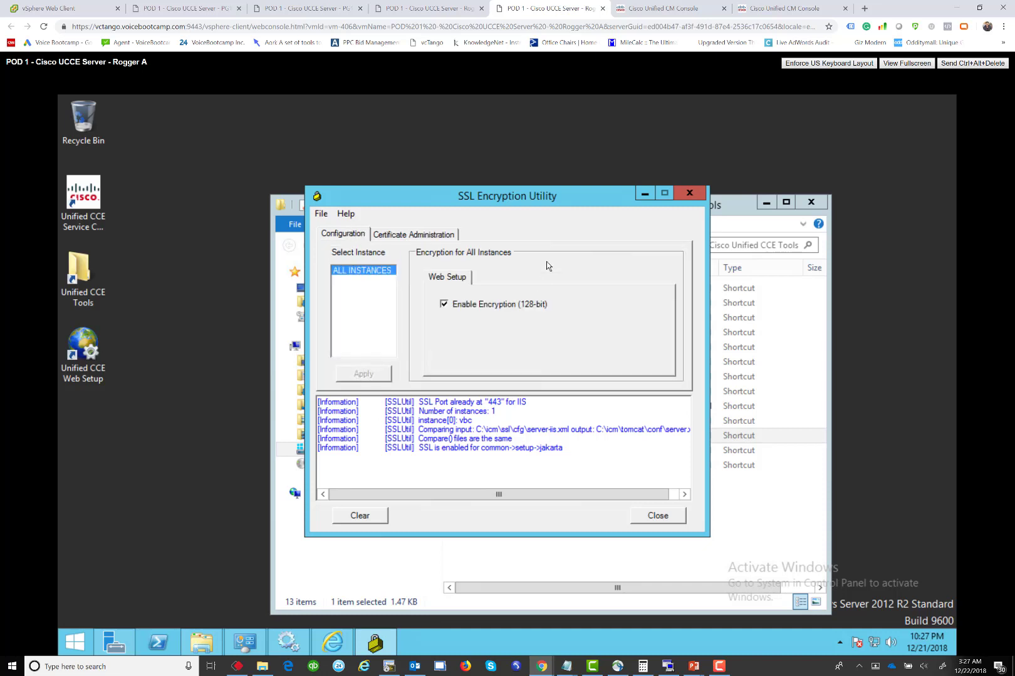
left_click(689, 192)
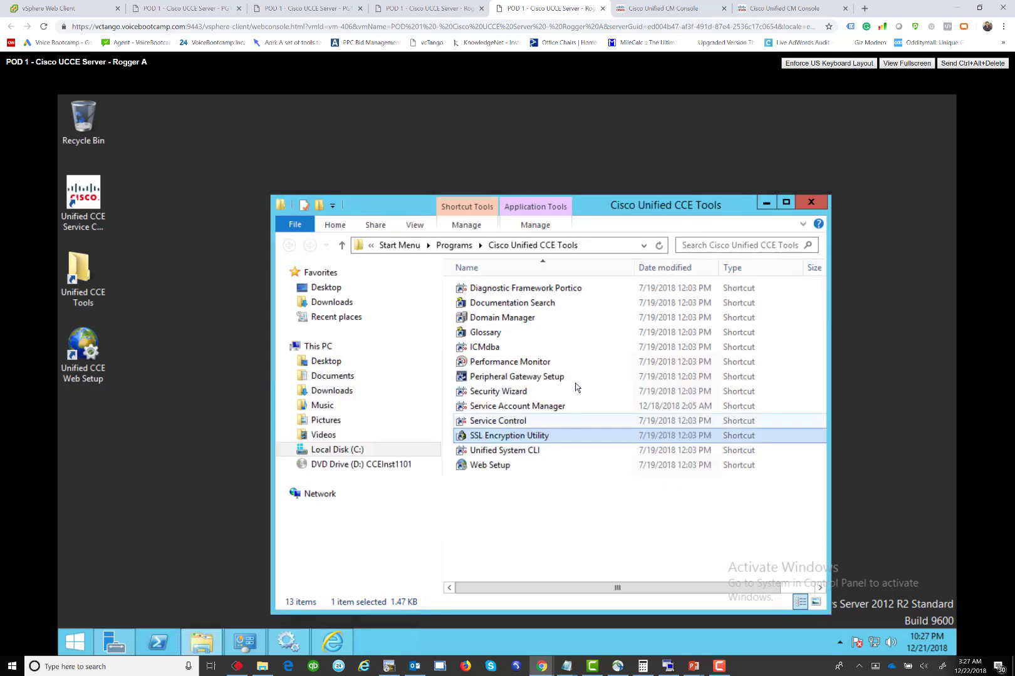
Launch Unified System CLI and log in with the domain administrator account and its password.
double_click(518, 451)
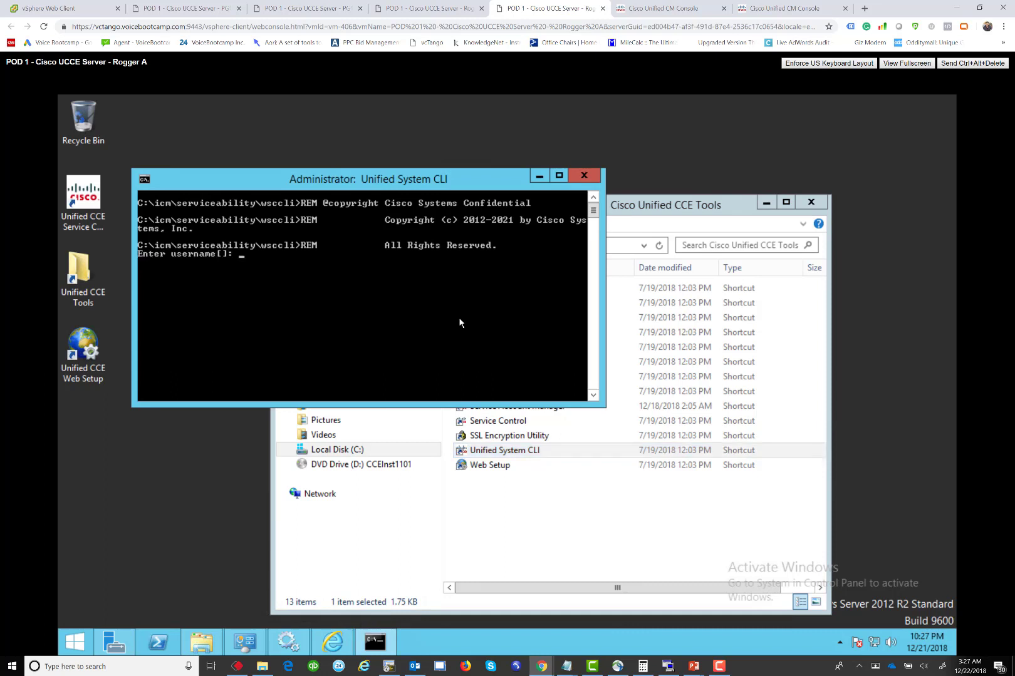
type("pod1\\administrator")
key("Return")
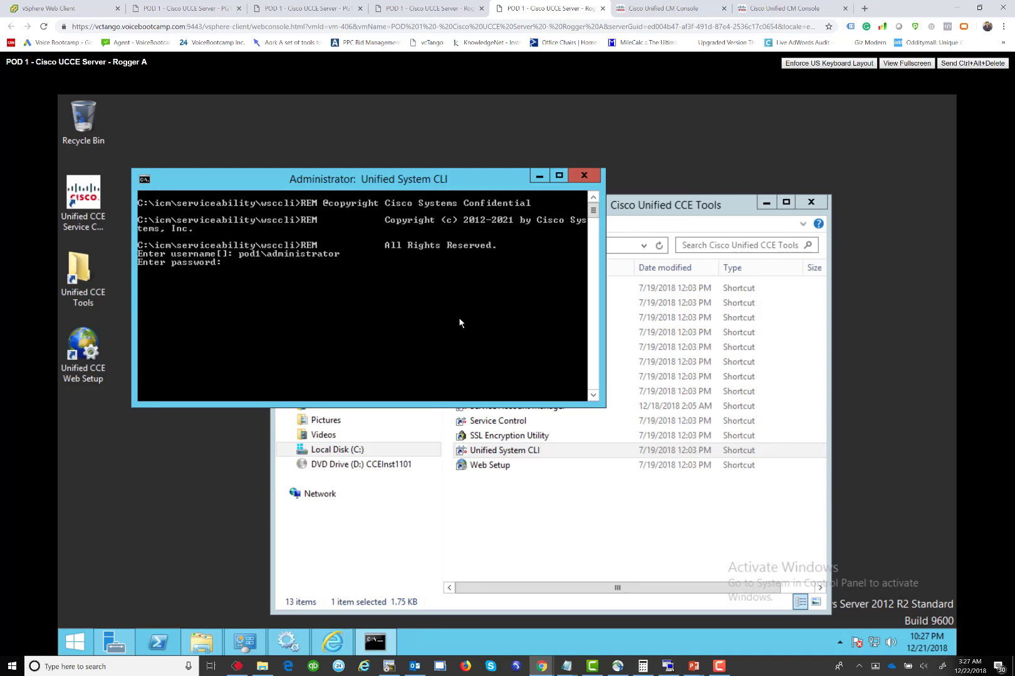
key("Return")
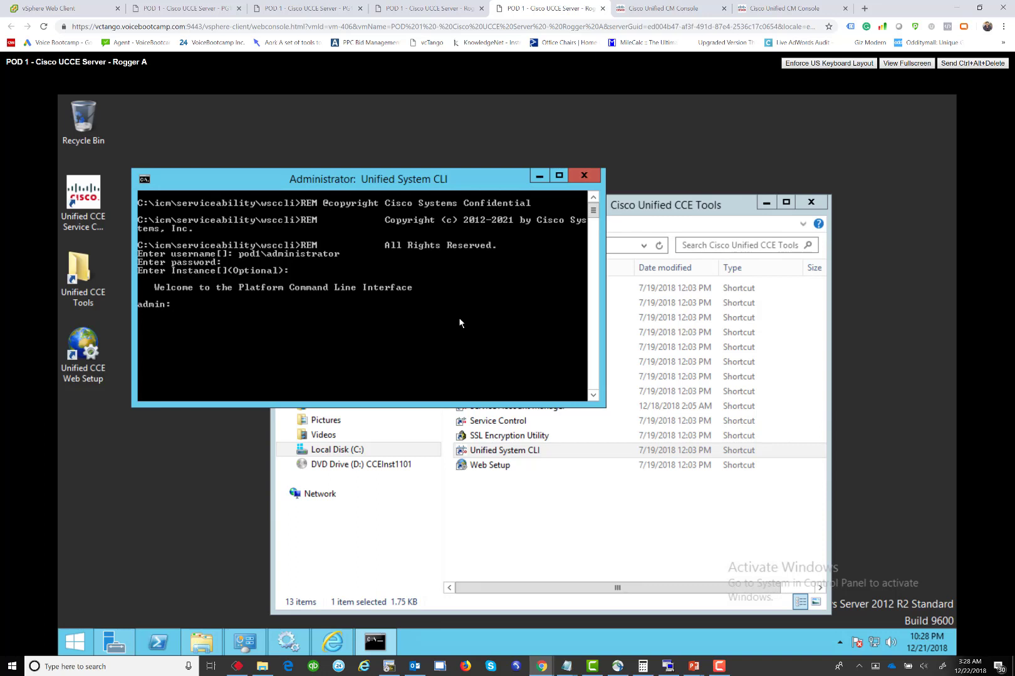
Run 'show processes' to list Logger A, Router A and DiagFwSvc, then exit the CLI.
type("show processes")
key("Return")
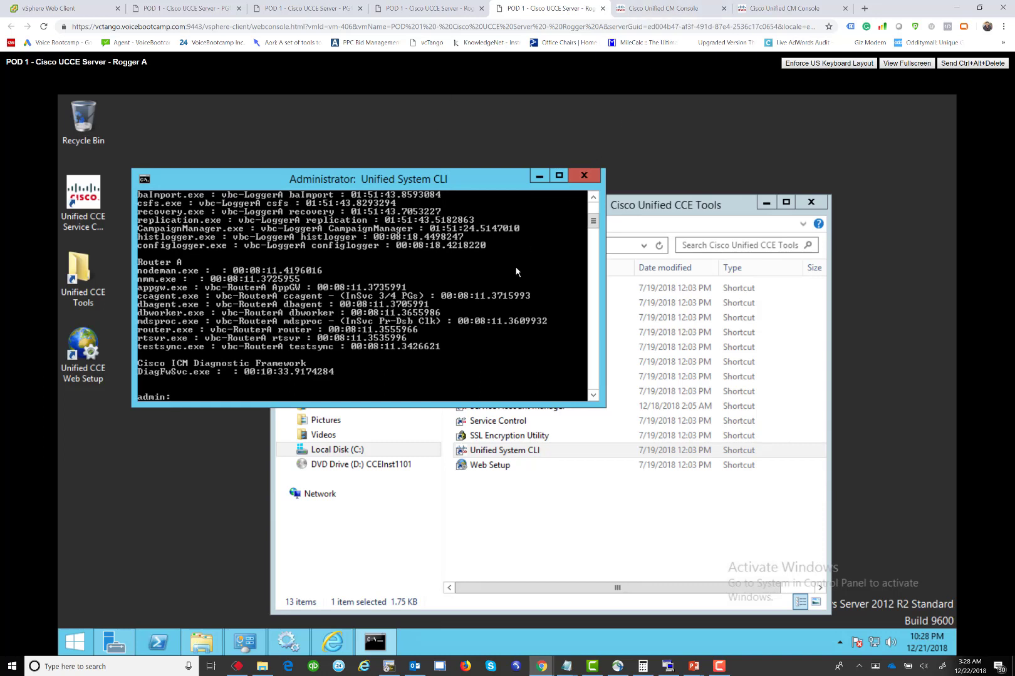
type("exit")
key("Return")
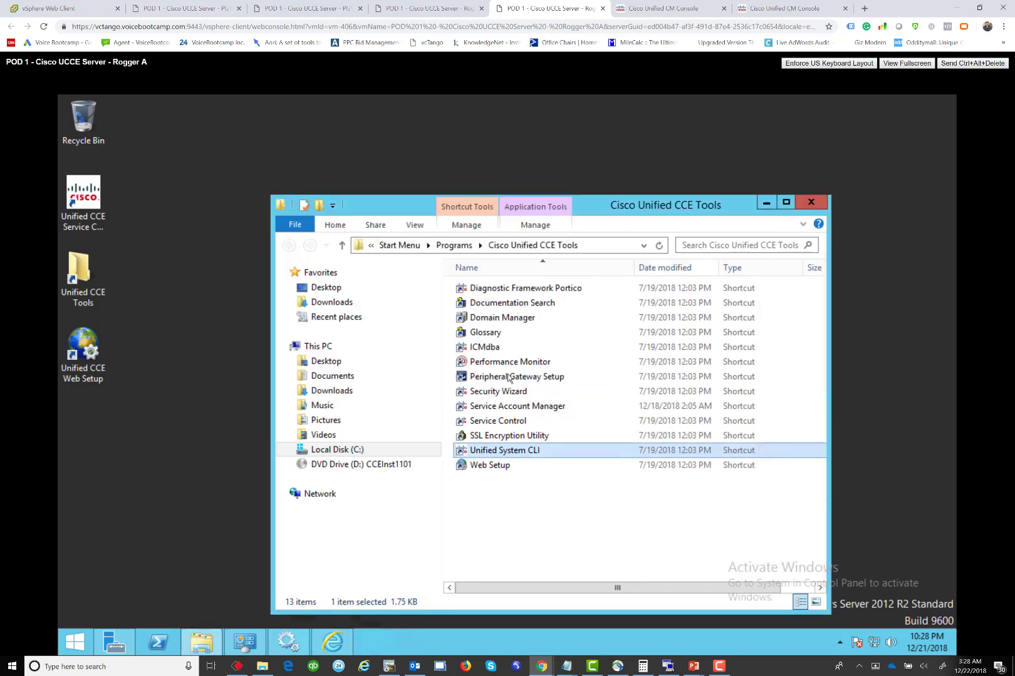
Launch ICMdba, dismiss the server list error, and open Computer Browser's properties in Services.
left_click(475, 345)
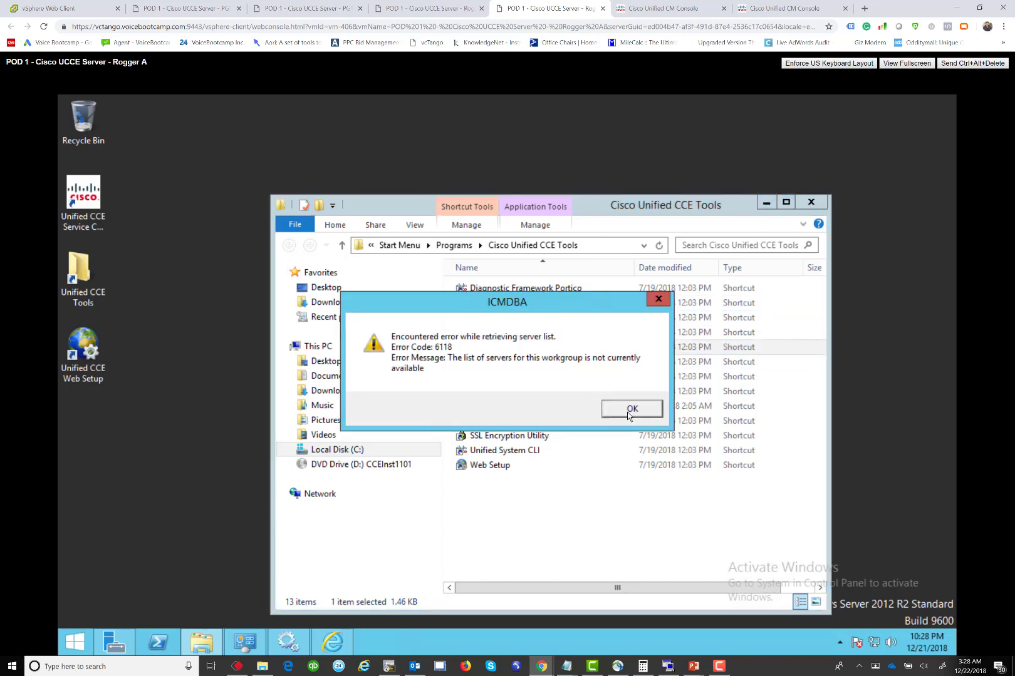
left_click(630, 410)
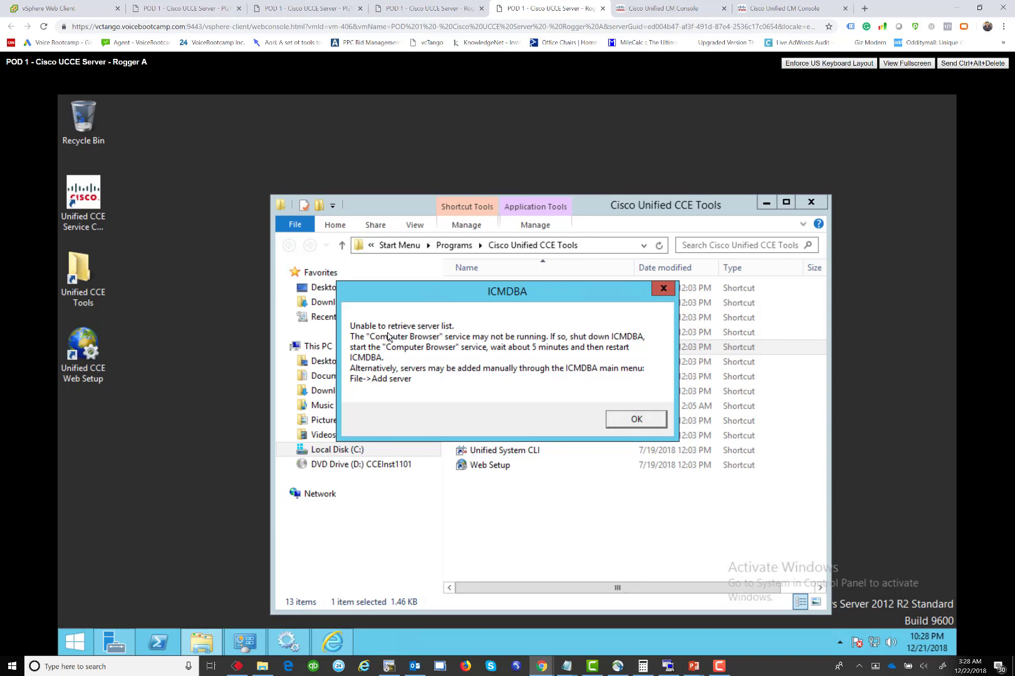
left_click(292, 645)
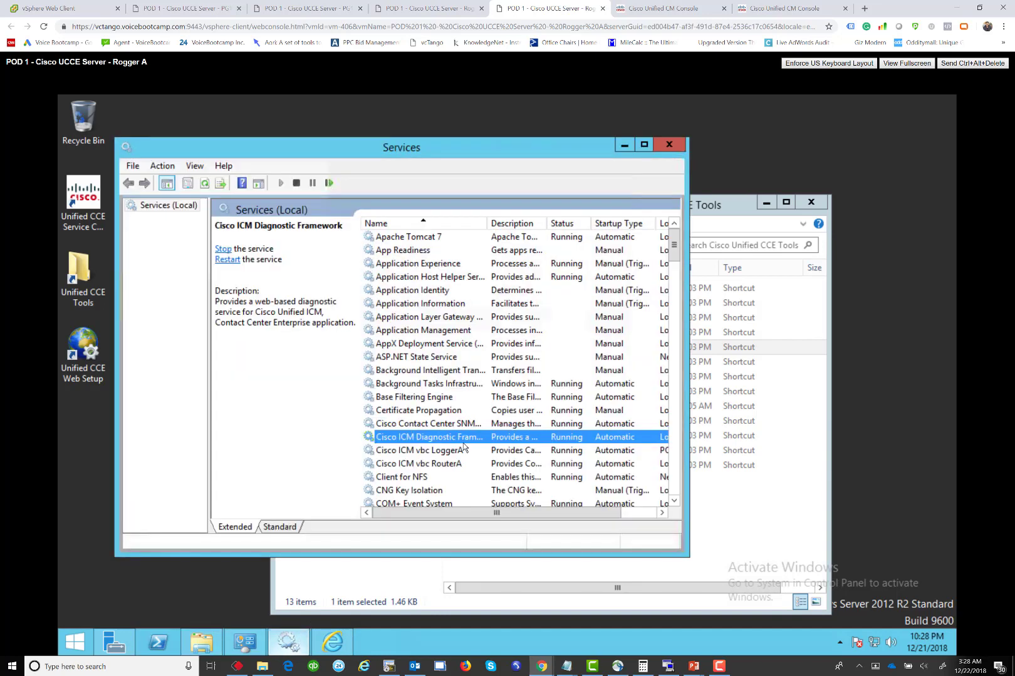
left_click(673, 288)
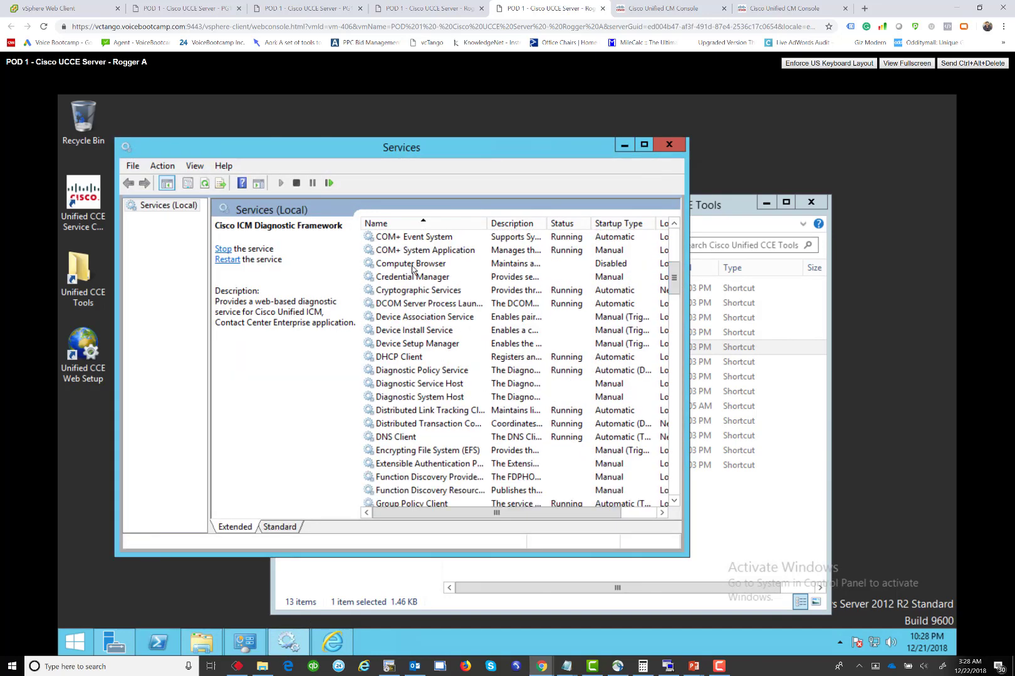
left_click(414, 268)
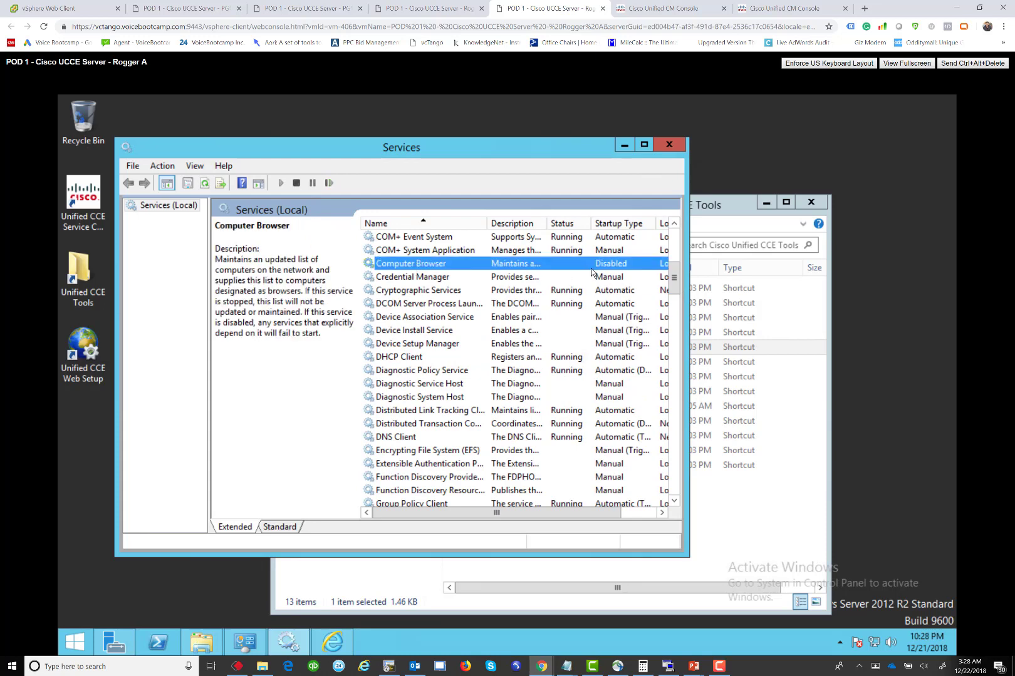
double_click(487, 267)
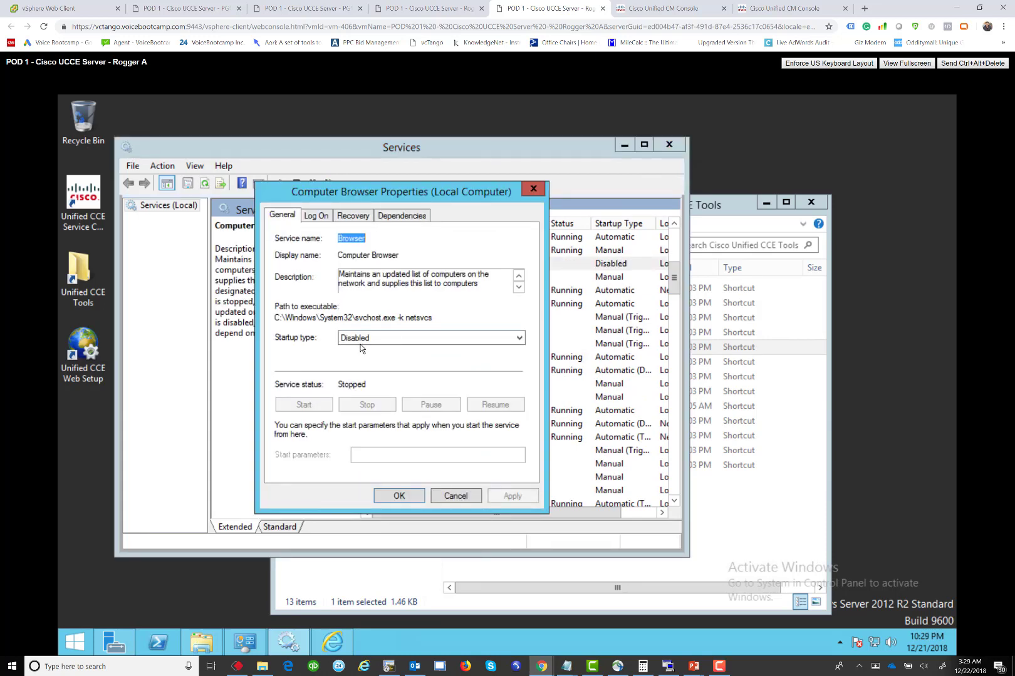
Set Computer Browser to Automatic startup and start it, then close Services and continue into ICMDBA.
left_click(375, 341)
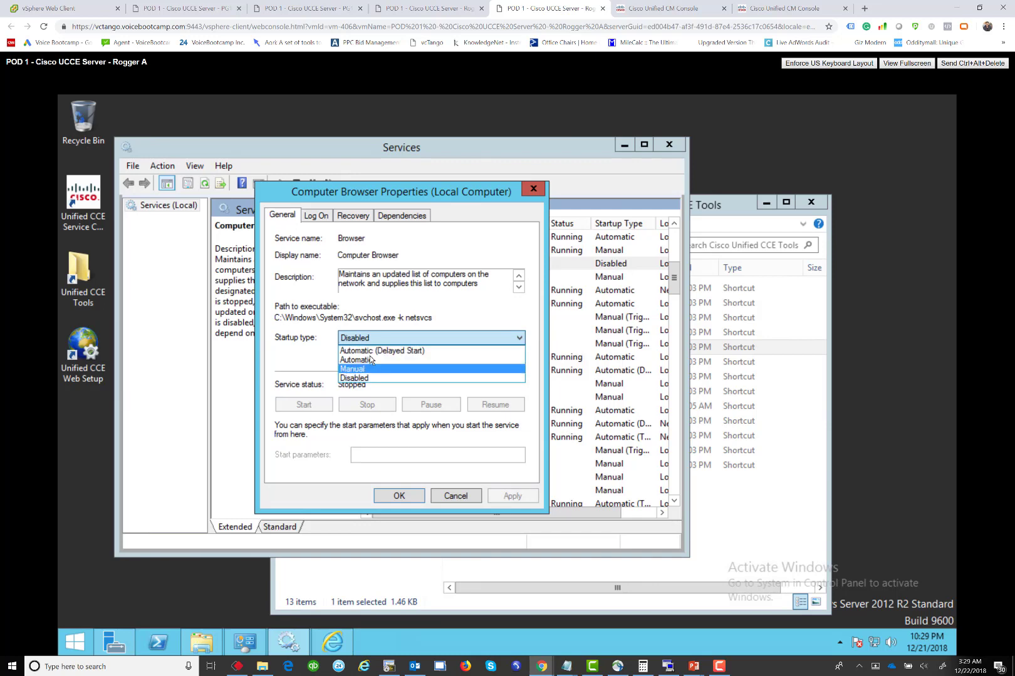
left_click(371, 361)
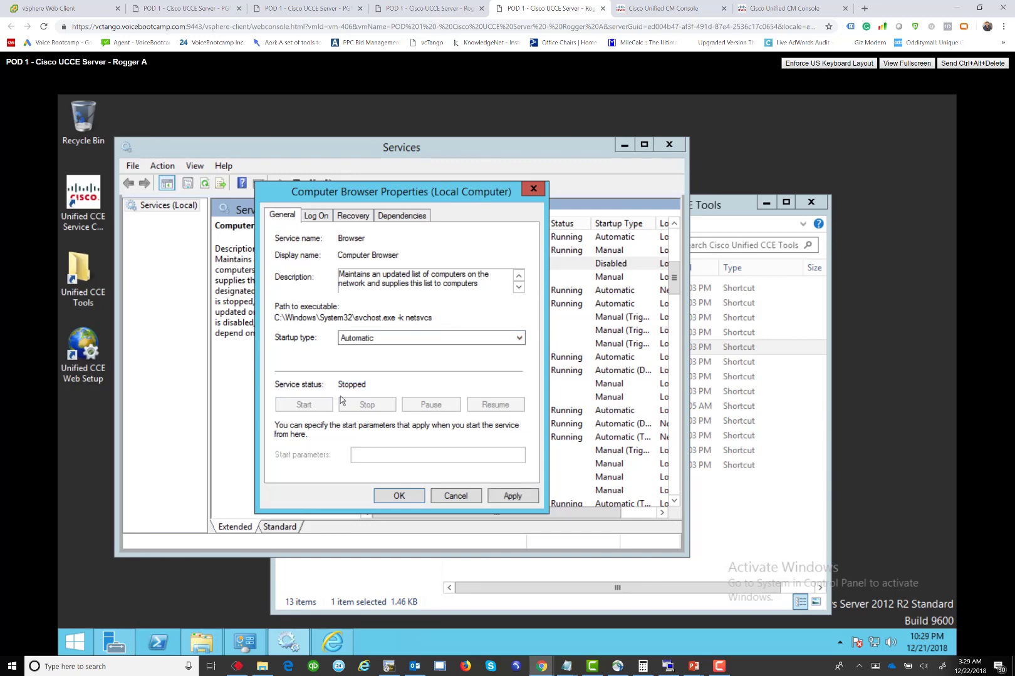
left_click(512, 496)
left_click(300, 405)
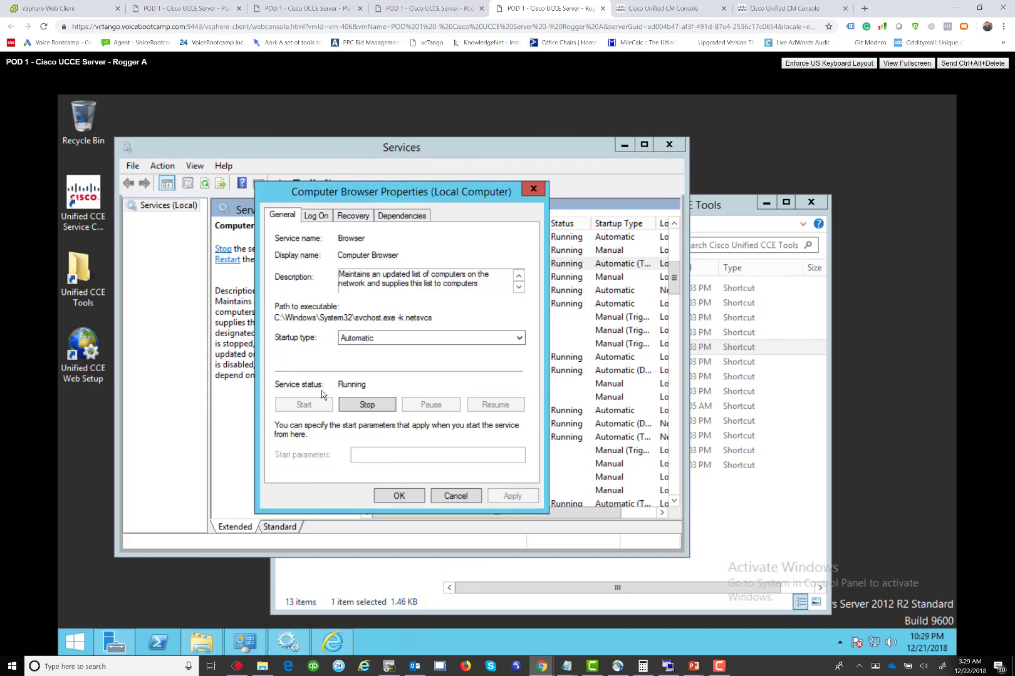
left_click(399, 496)
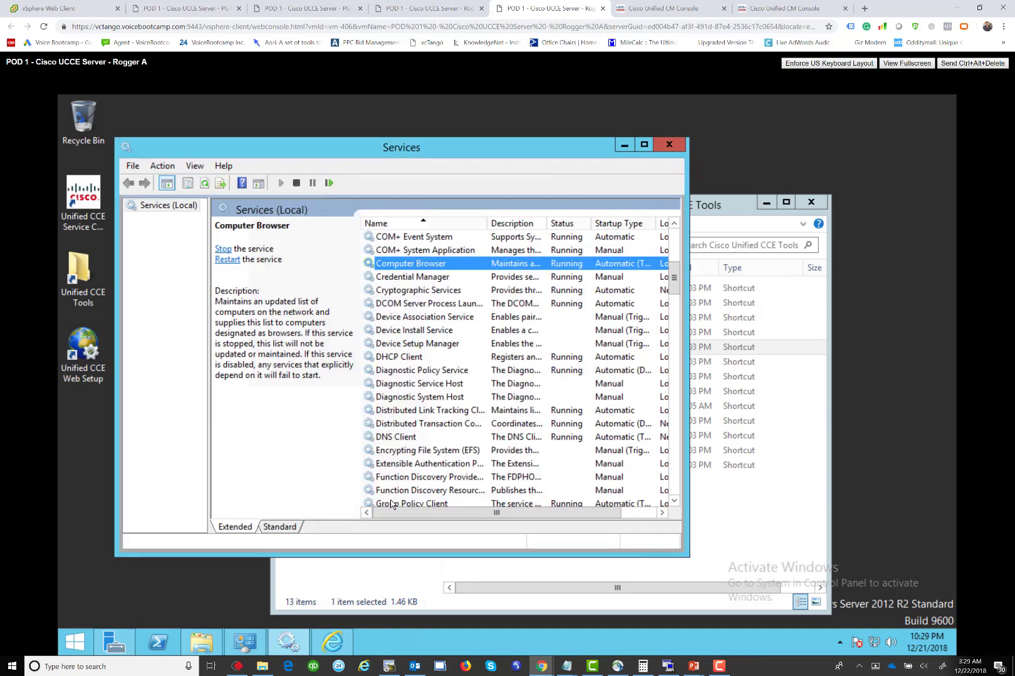
left_click(671, 149)
left_click(640, 423)
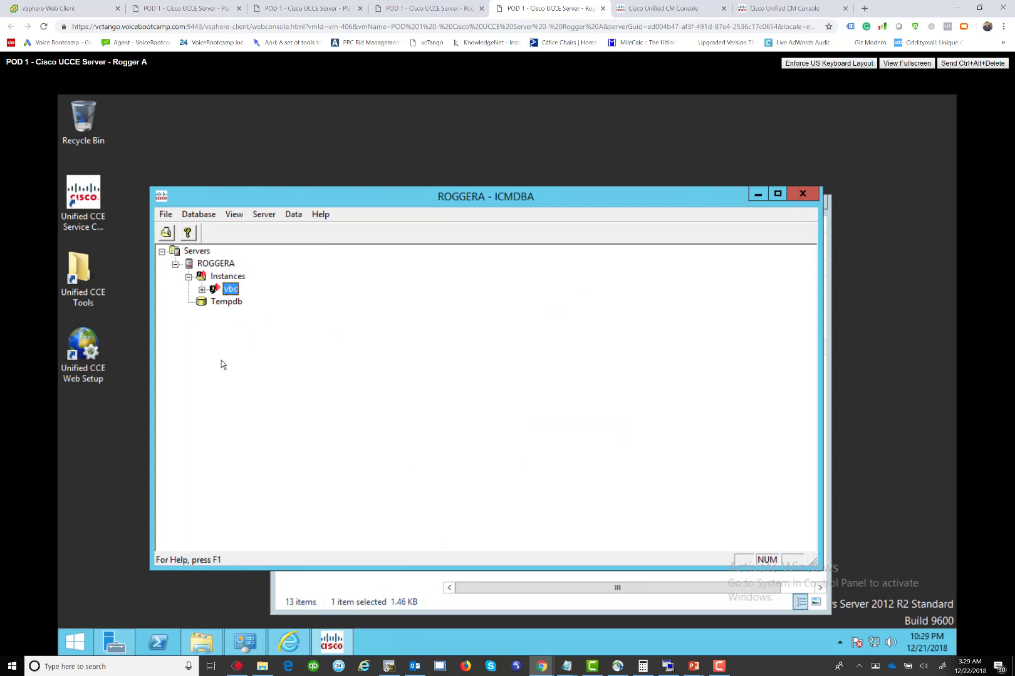
Expand vbc and LoggerA, then view ROGGERA's Configure dialog (Loggers 1, Recovery Interval 1) and close it.
left_click(201, 290)
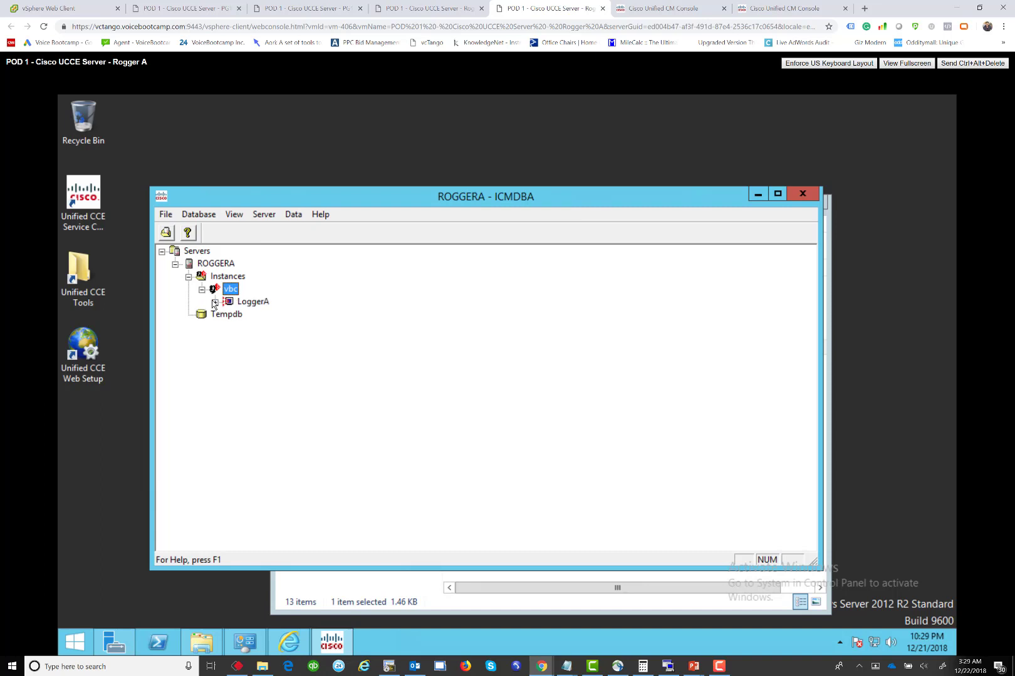
left_click(214, 303)
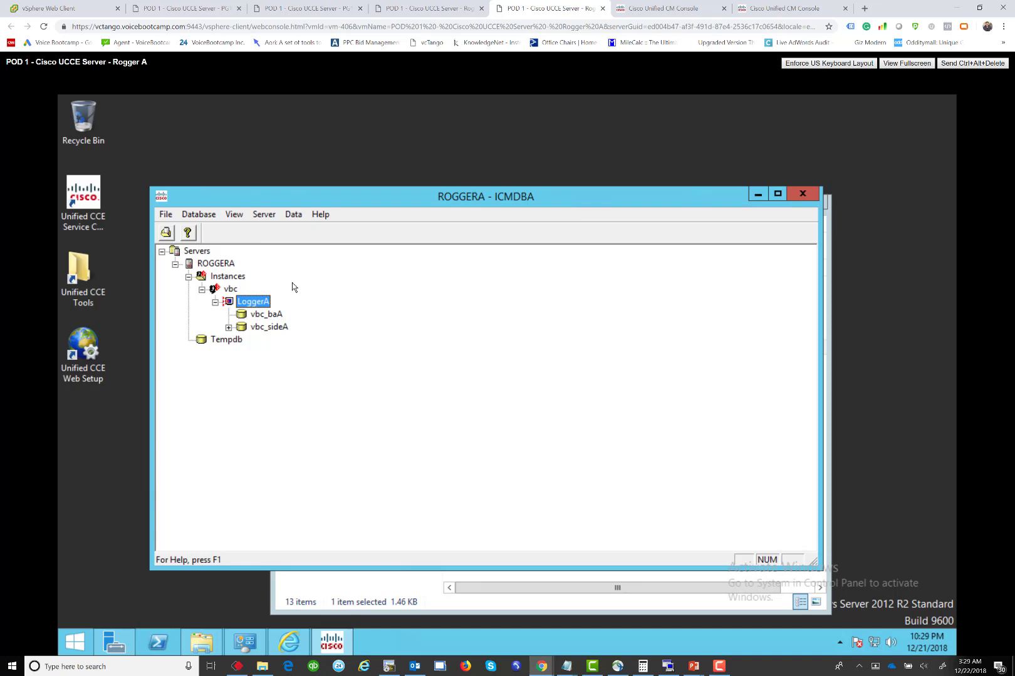
left_click(226, 268)
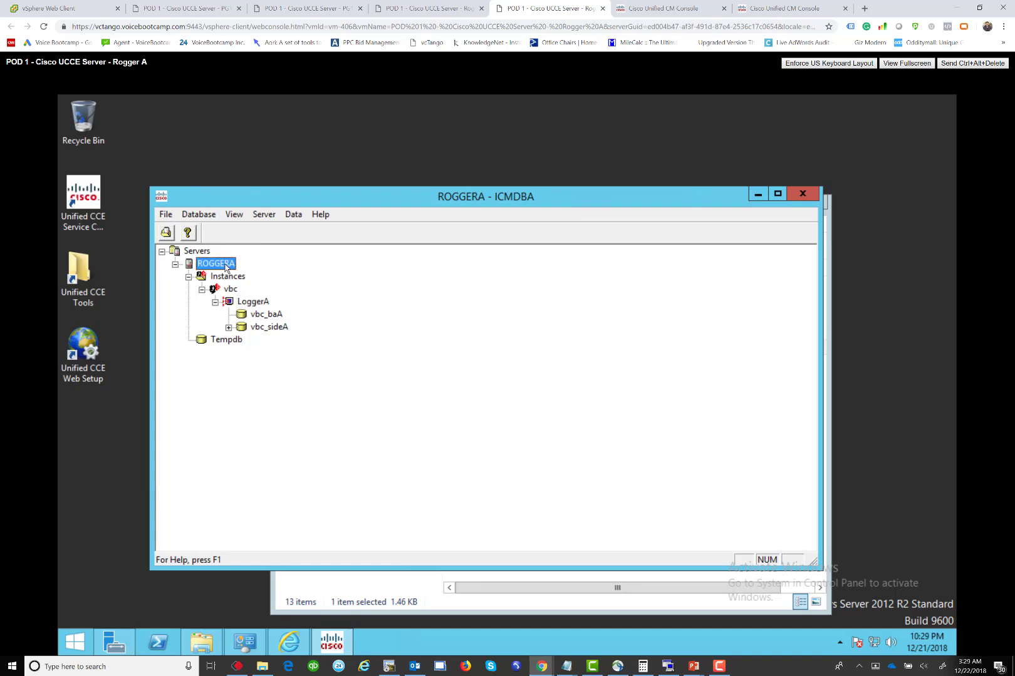
left_click(271, 217)
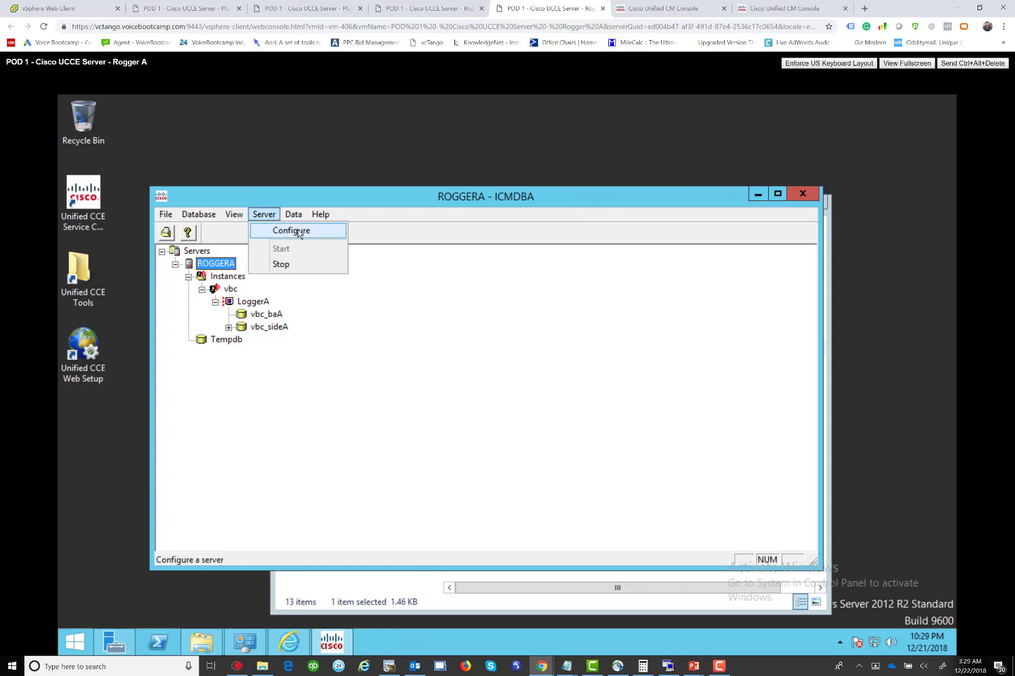
left_click(291, 231)
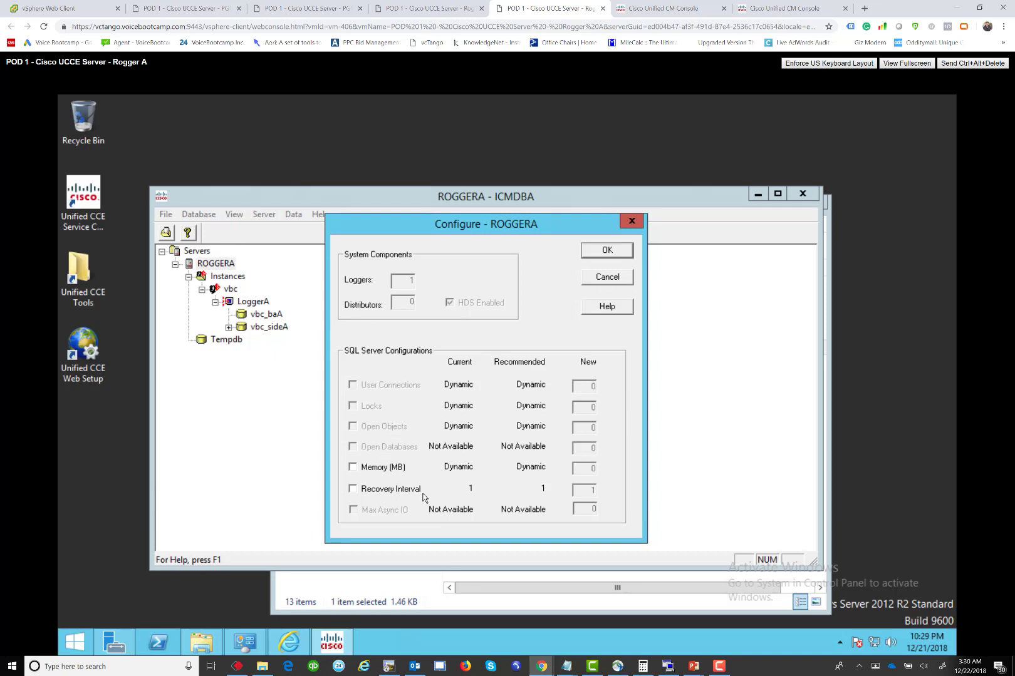
left_click(607, 279)
Browse the Database actions for LoggerA without creating anything.
left_click(293, 214)
mouse_move(194, 215)
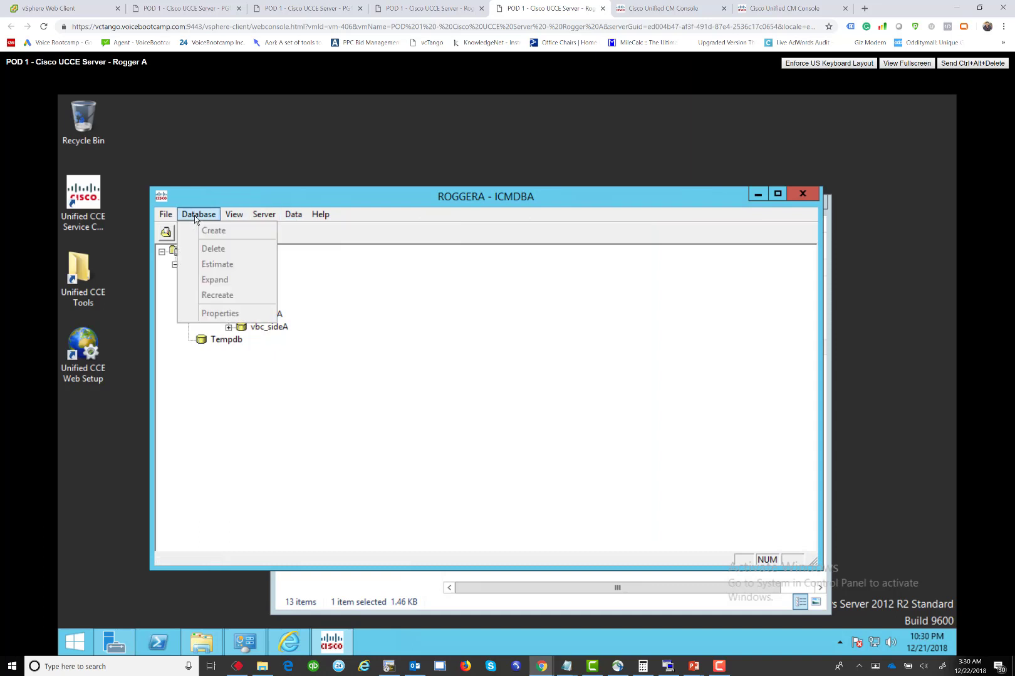
left_click(257, 304)
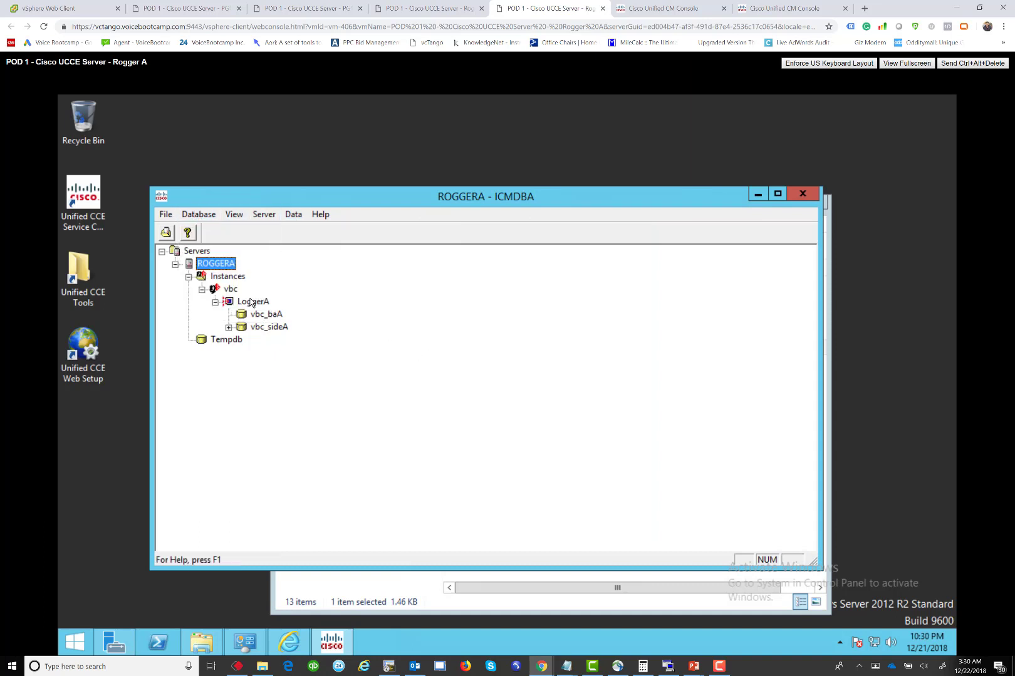
left_click(257, 304)
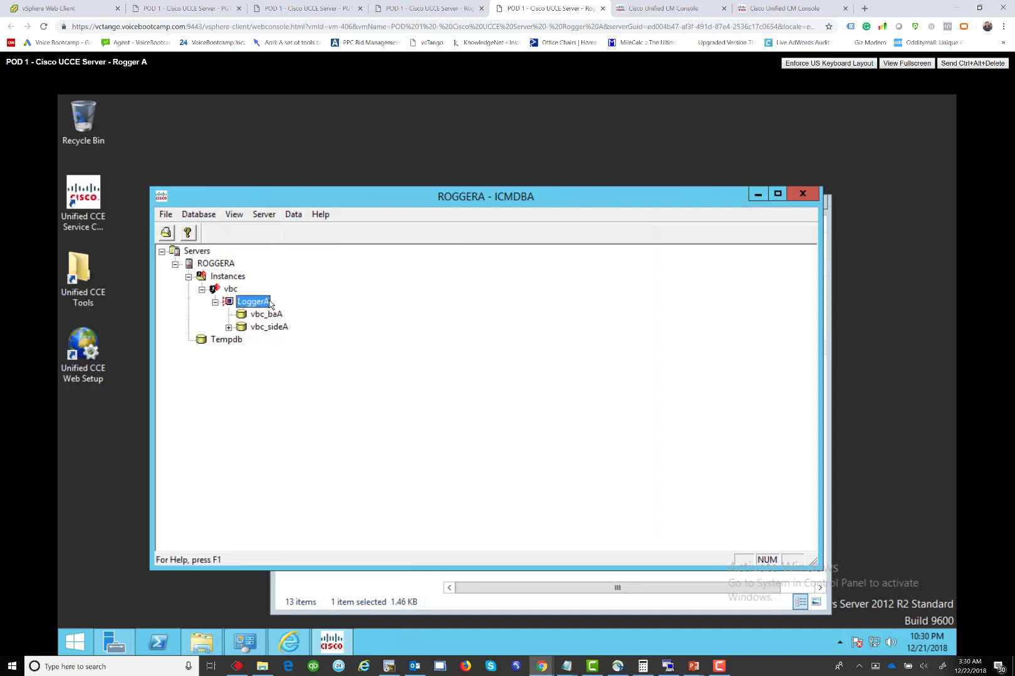
left_click(205, 217)
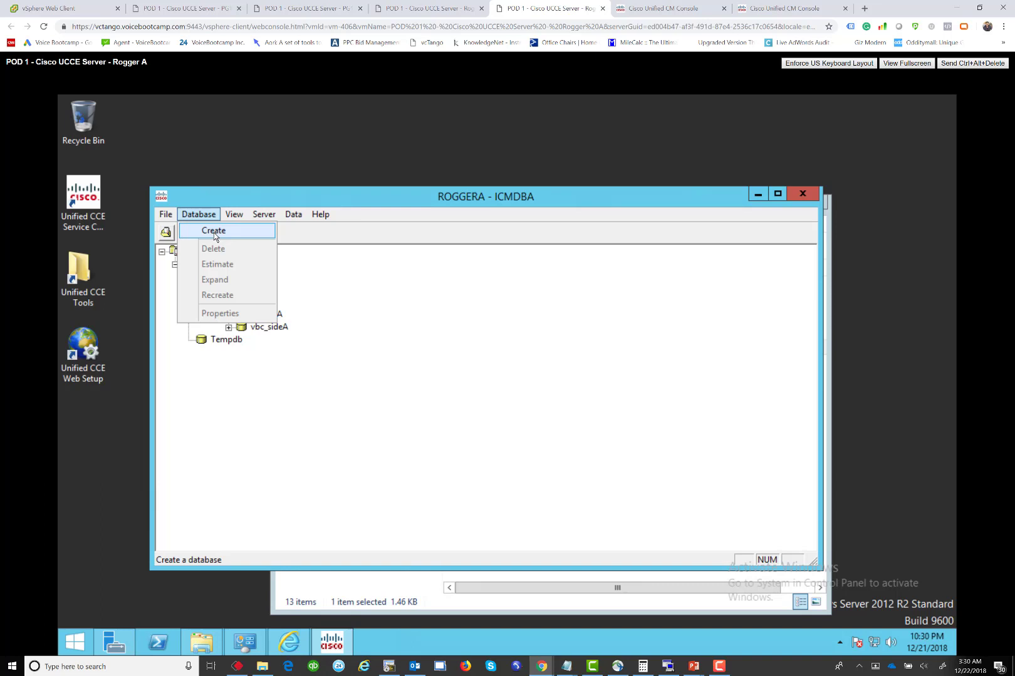
left_click(291, 353)
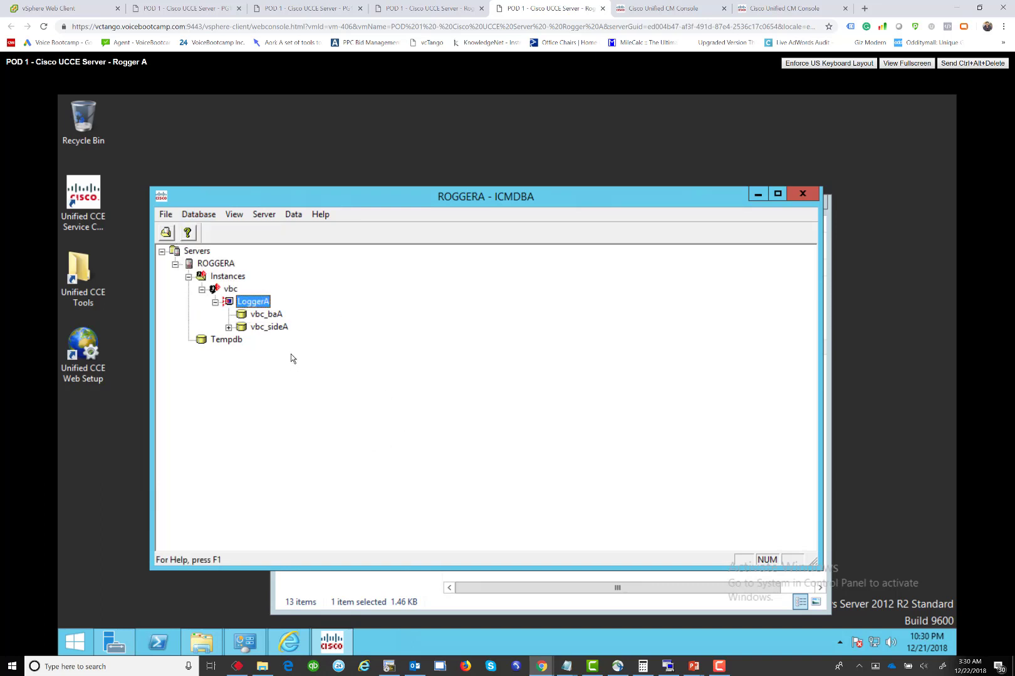
Expand vbc_sideA to show its table groups and run Database > Estimate on it.
left_click(267, 328)
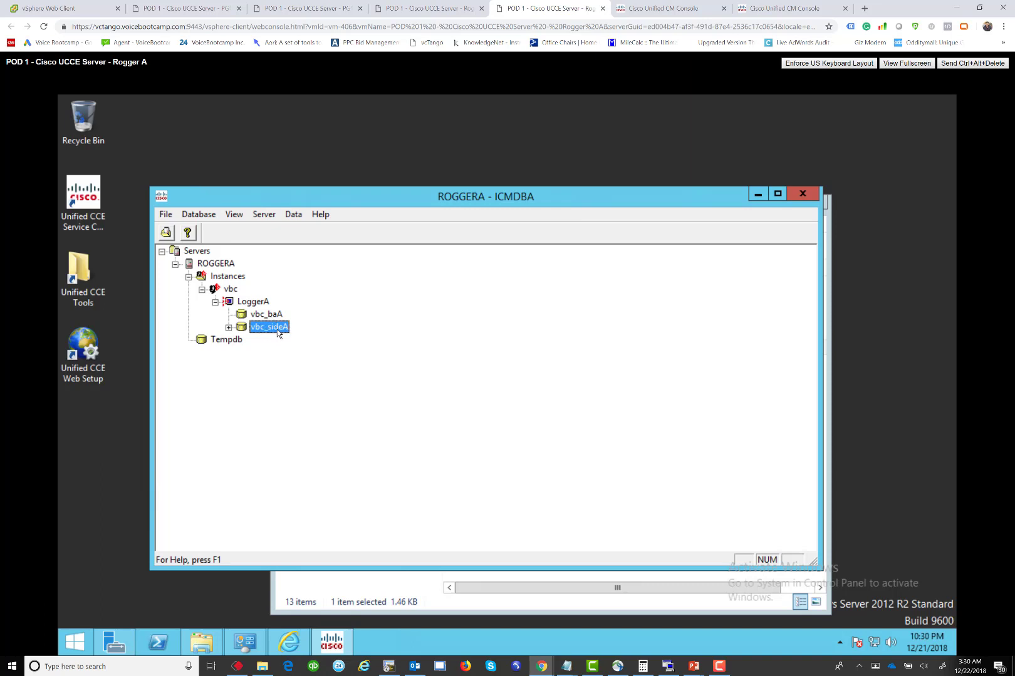
double_click(270, 327)
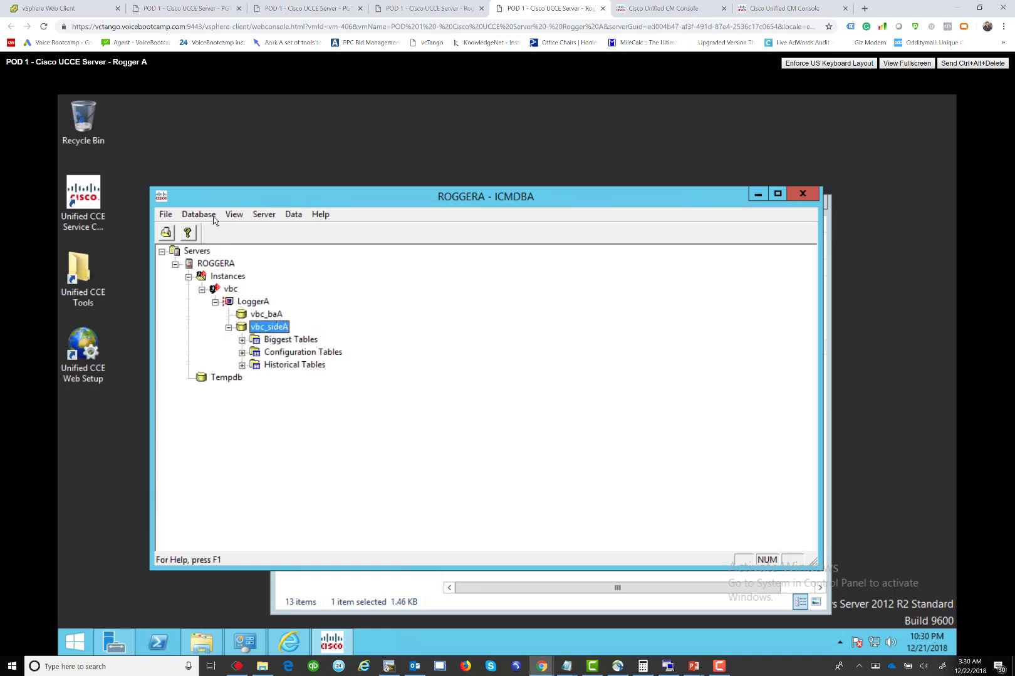
left_click(203, 215)
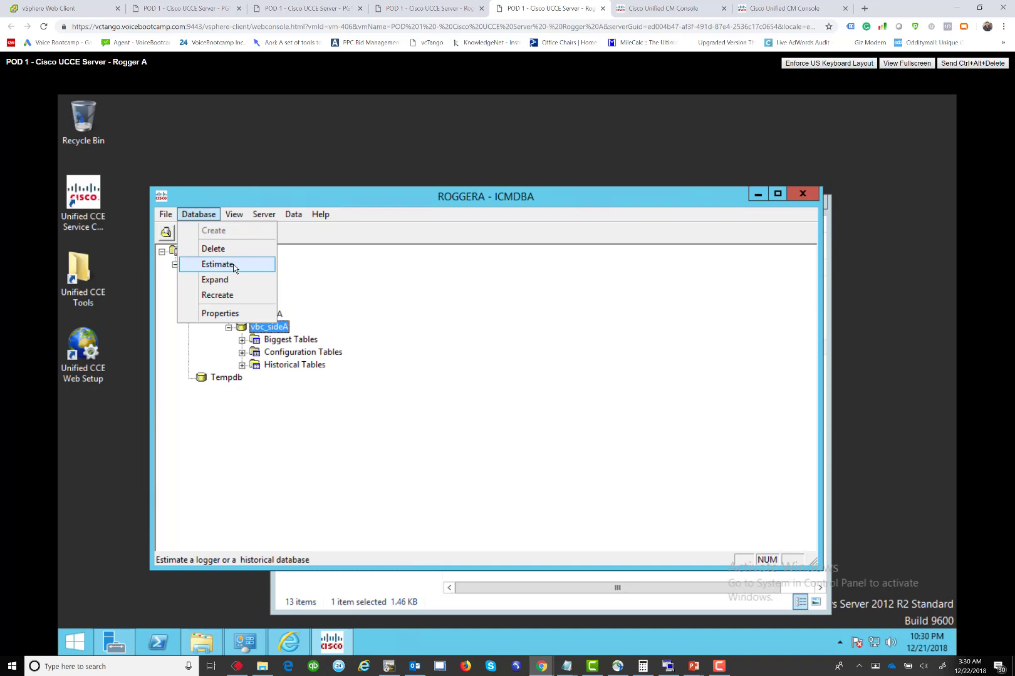
left_click(573, 360)
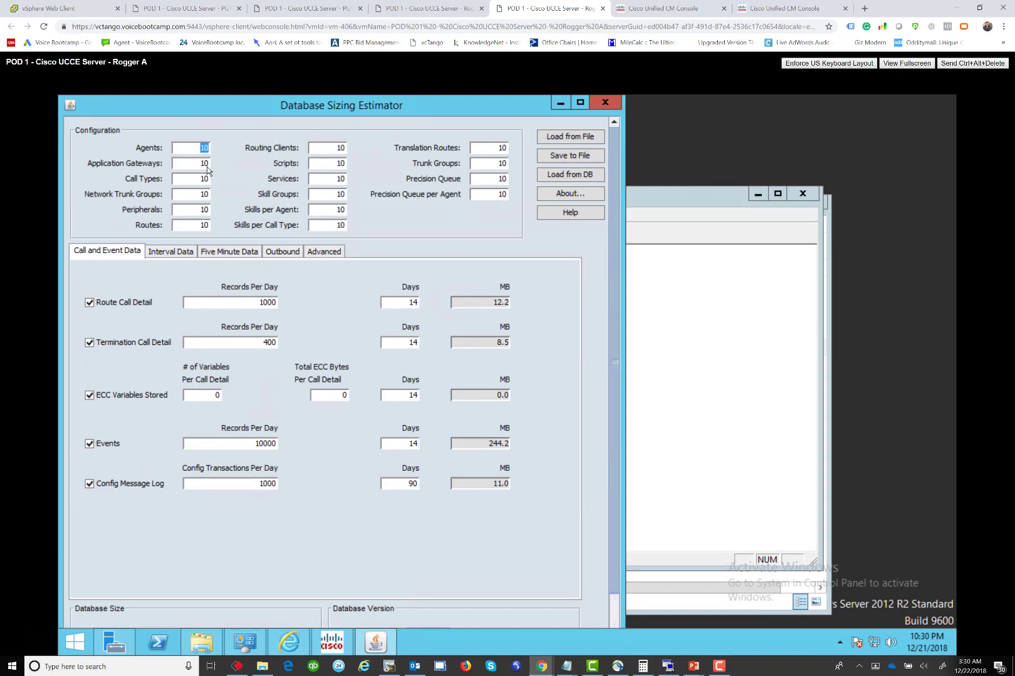
Enter 250 Agents and 50 Skill Groups, then check the required database size of 1006.3 MB.
left_click(200, 148)
left_click_drag(459, 96, 475, 96)
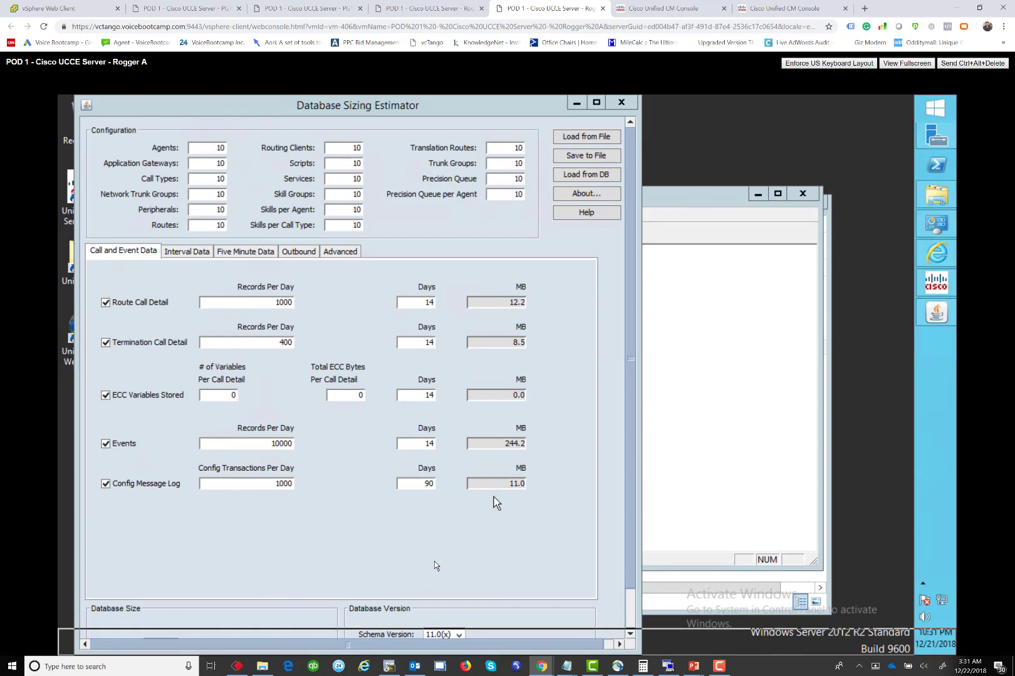
left_click(913, 67)
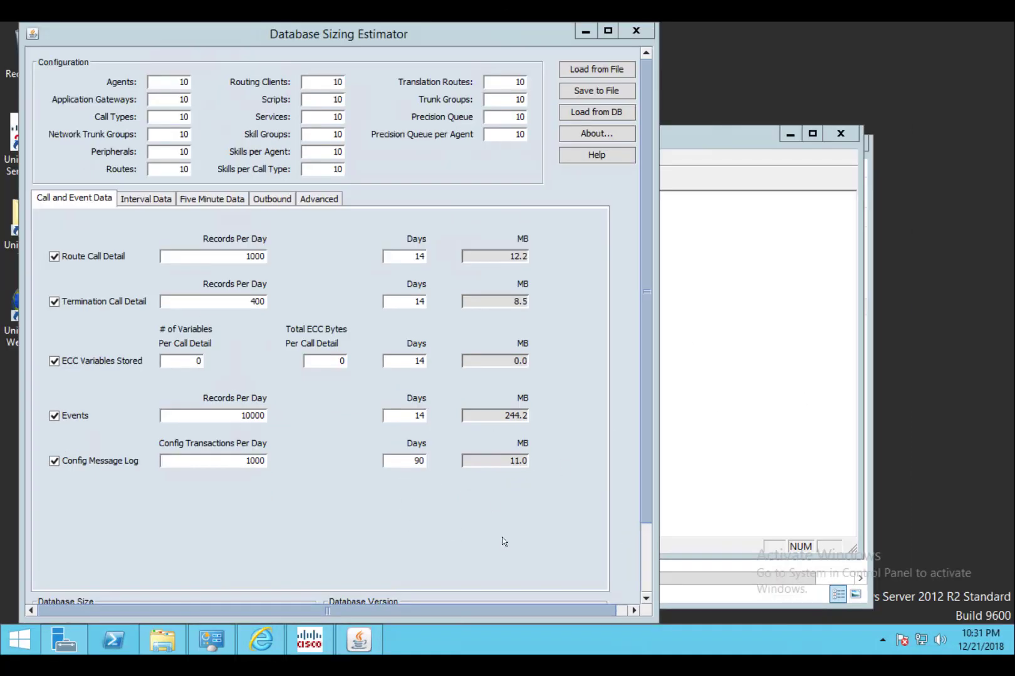
left_click(648, 557)
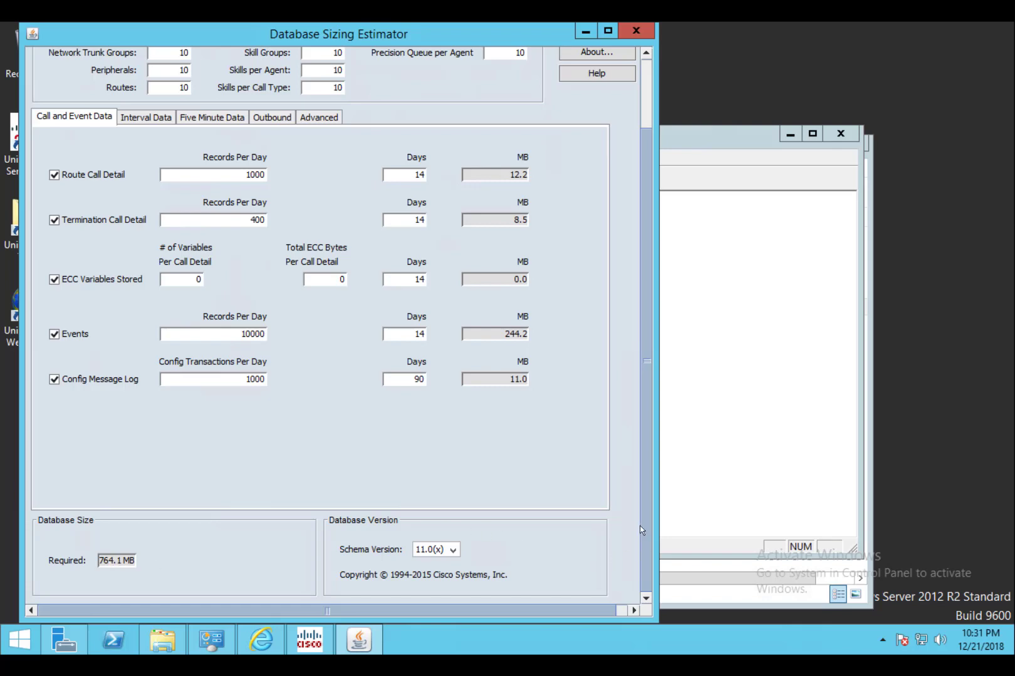
scroll(622, 317, "up", 5)
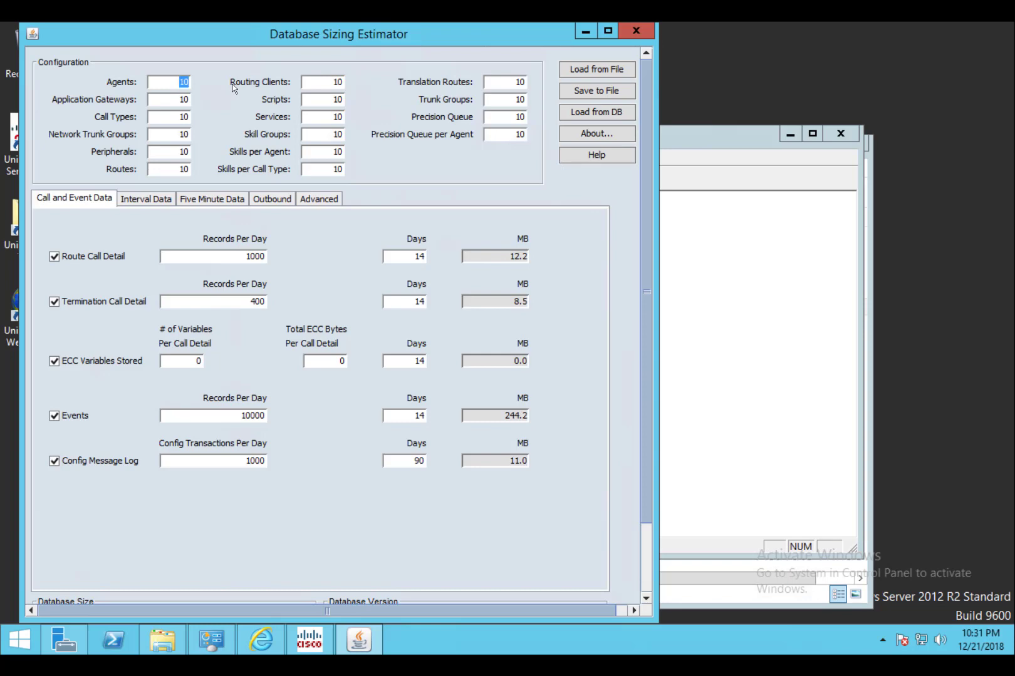
type("250")
left_click(313, 136)
type("50")
left_click(647, 564)
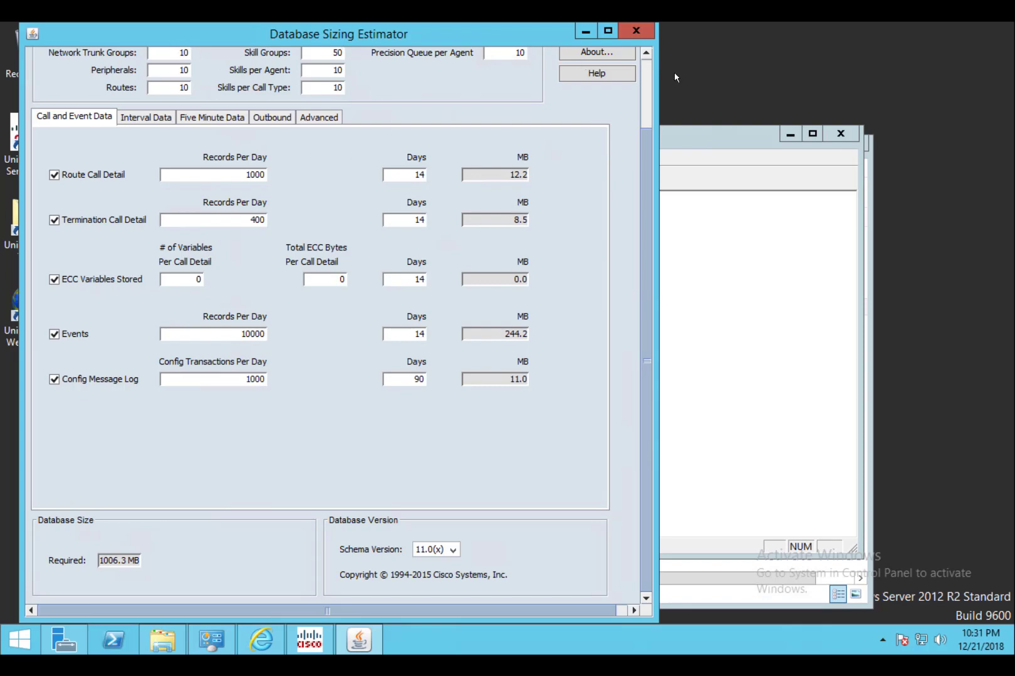
left_click(649, 72)
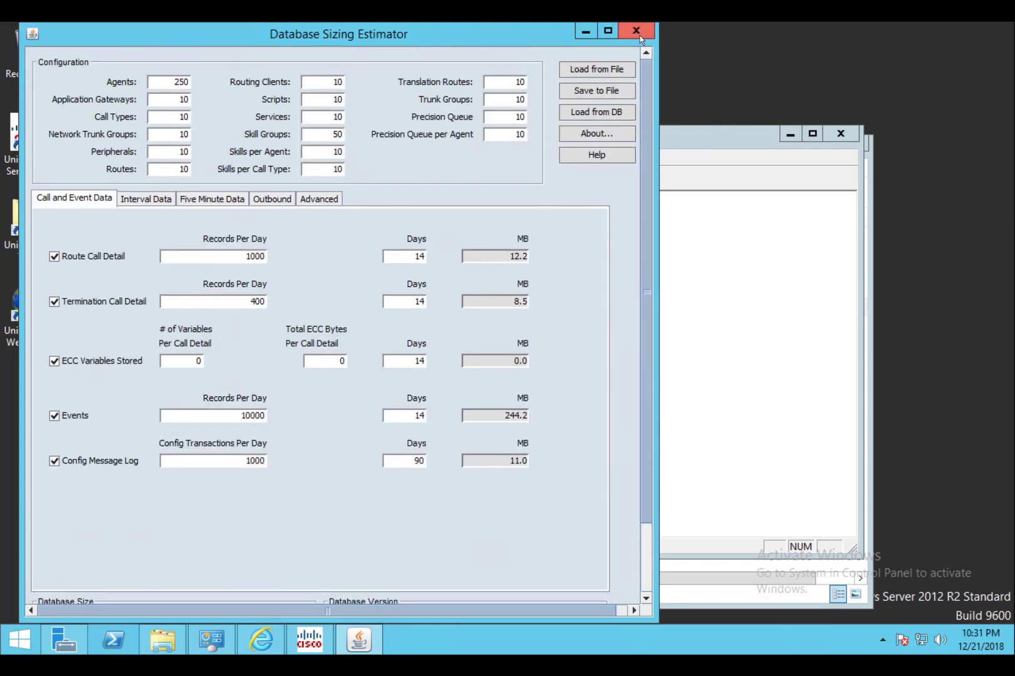
Close the estimator, try expanding vbc_sideA, and decline stopping the running LoggerA service.
left_click(636, 31)
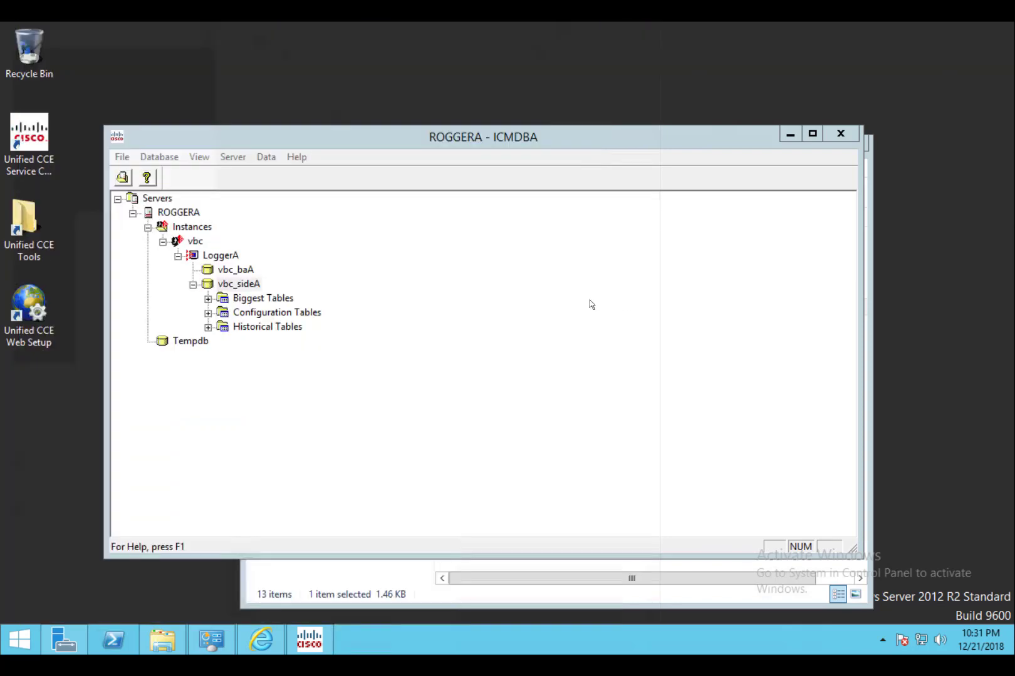
left_click(166, 161)
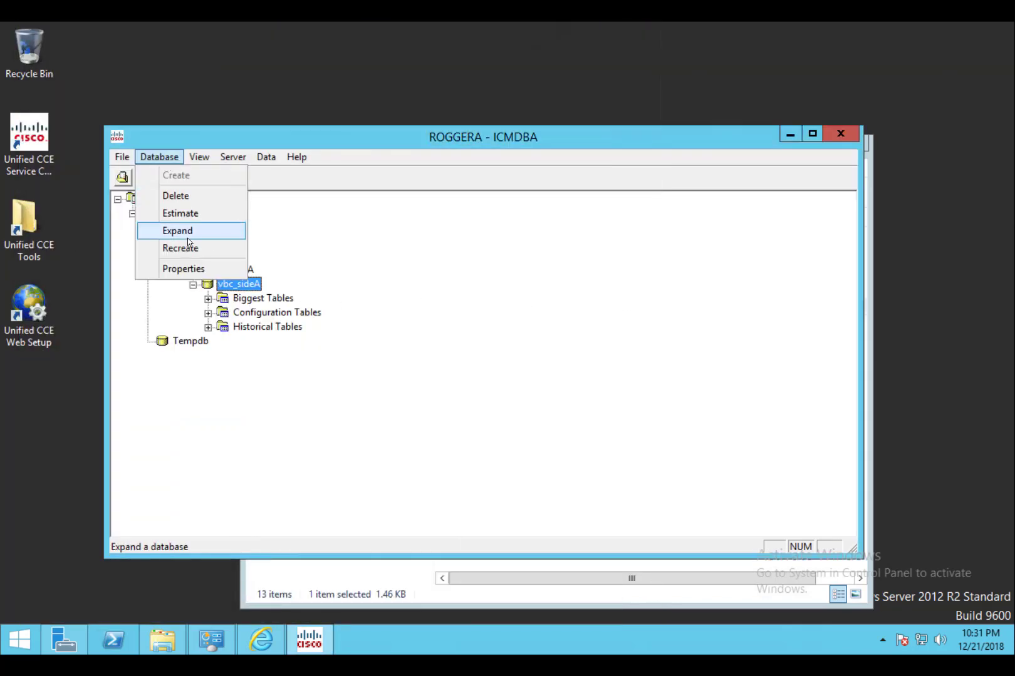
key("Return")
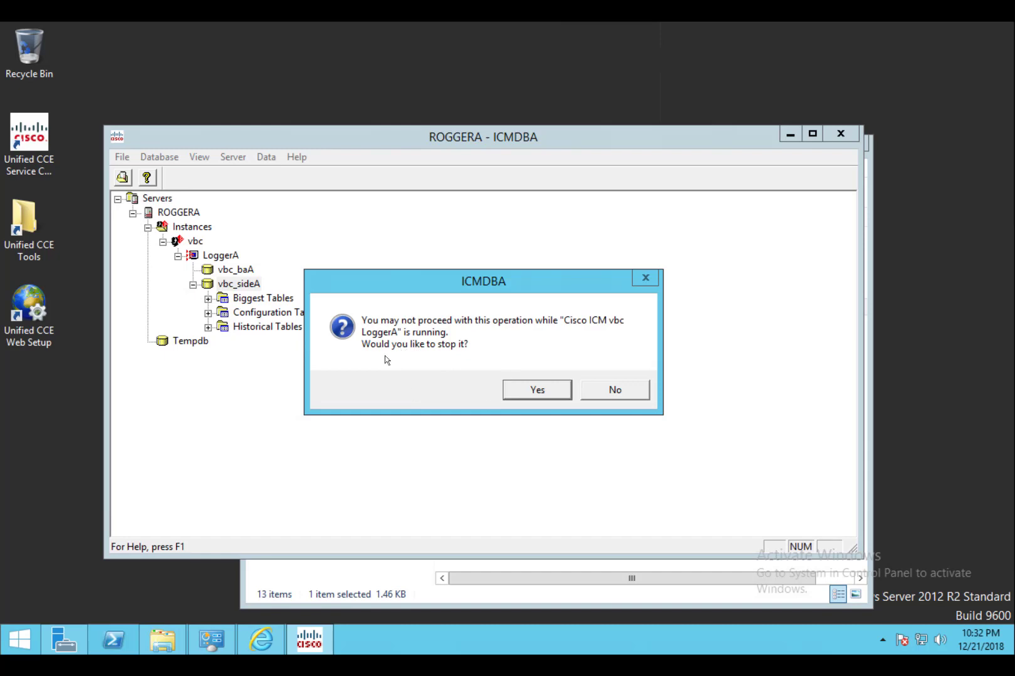
left_click(633, 394)
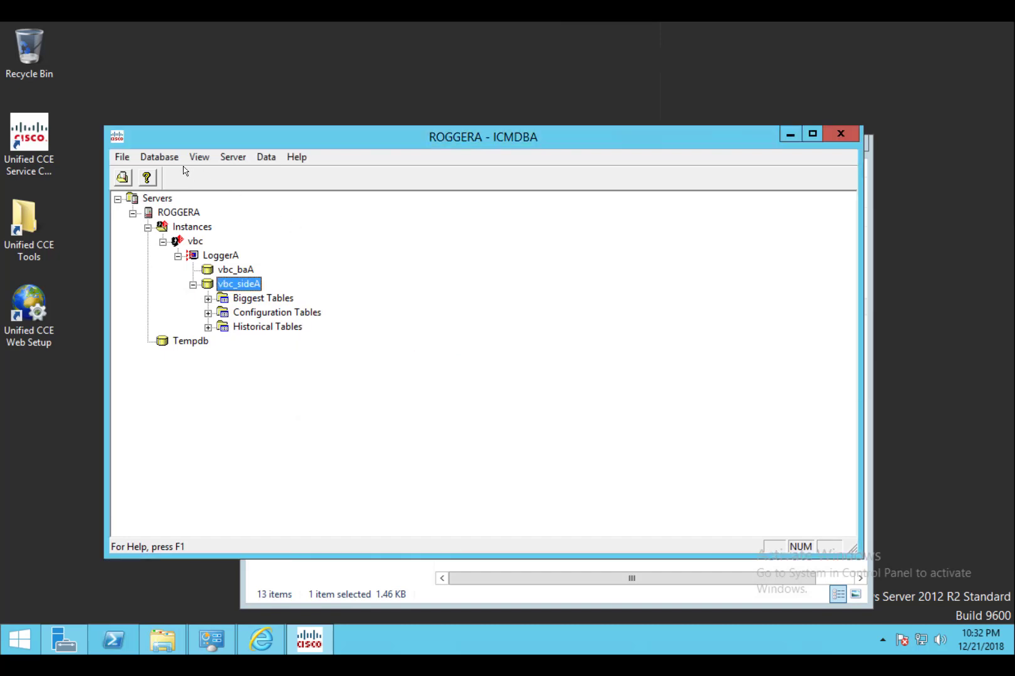
left_click(168, 160)
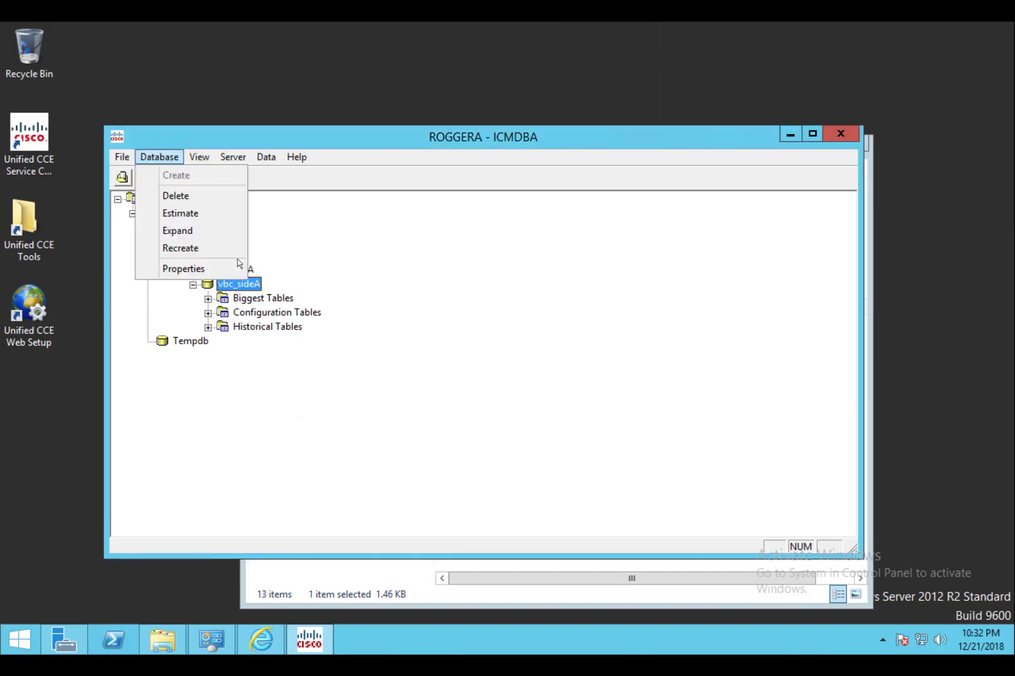
Review vbc_sideA's storage (1400 MB data, 5.20% used, 100 MB log), then exit ICMDBA.
left_click(185, 271)
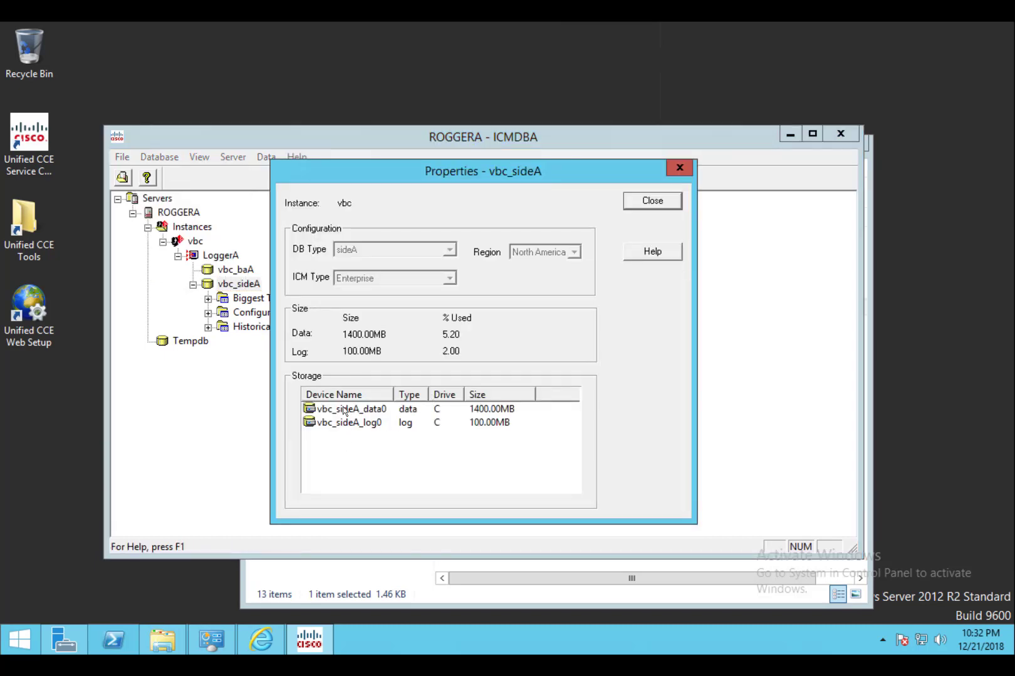
left_click(338, 413)
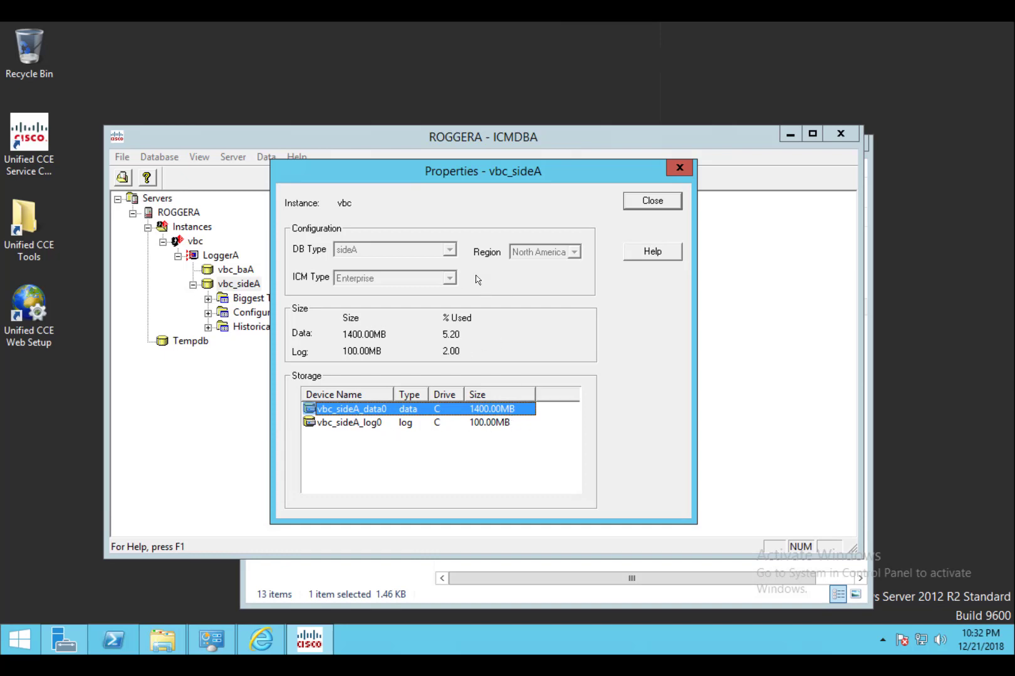
left_click(670, 204)
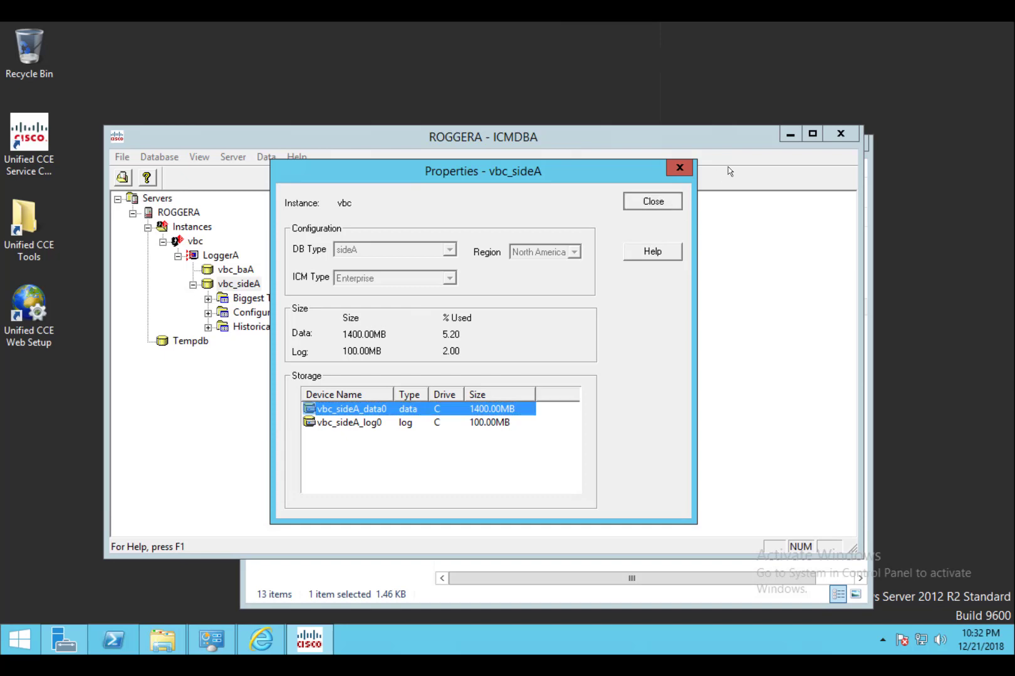
left_click(842, 139)
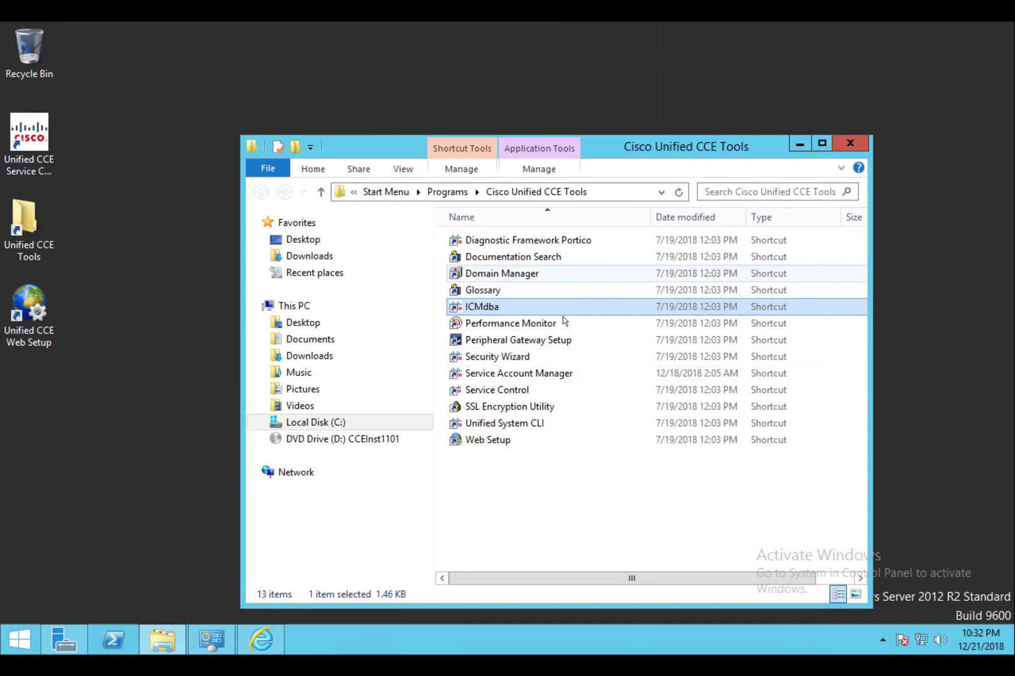
Launch Performance Monitor and view its live processor graph.
left_click(480, 325)
key("Return")
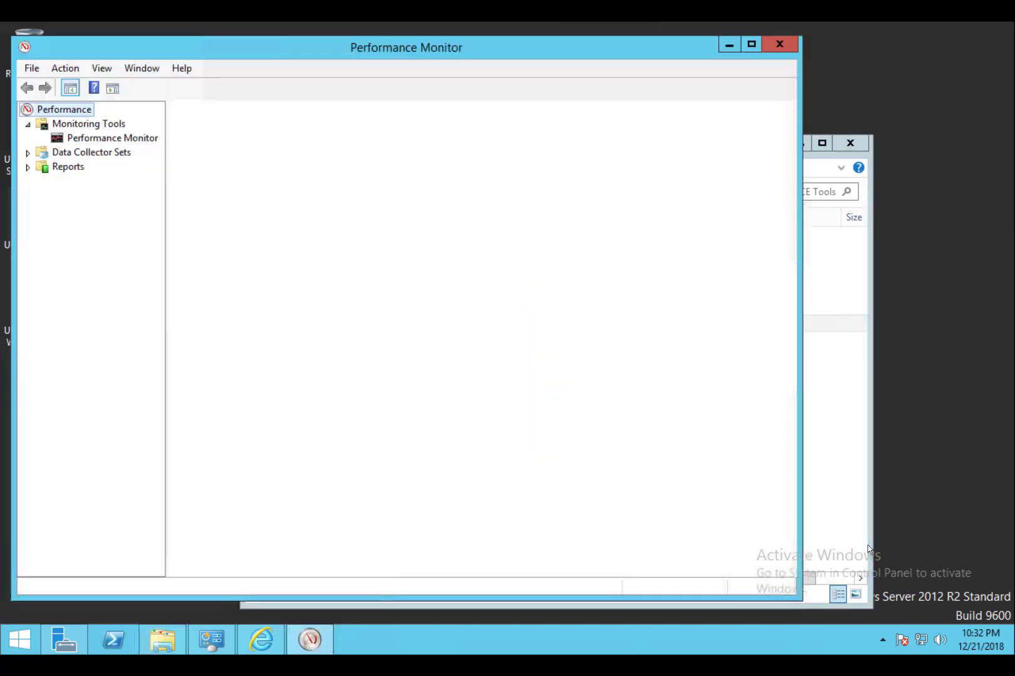
left_click(114, 138)
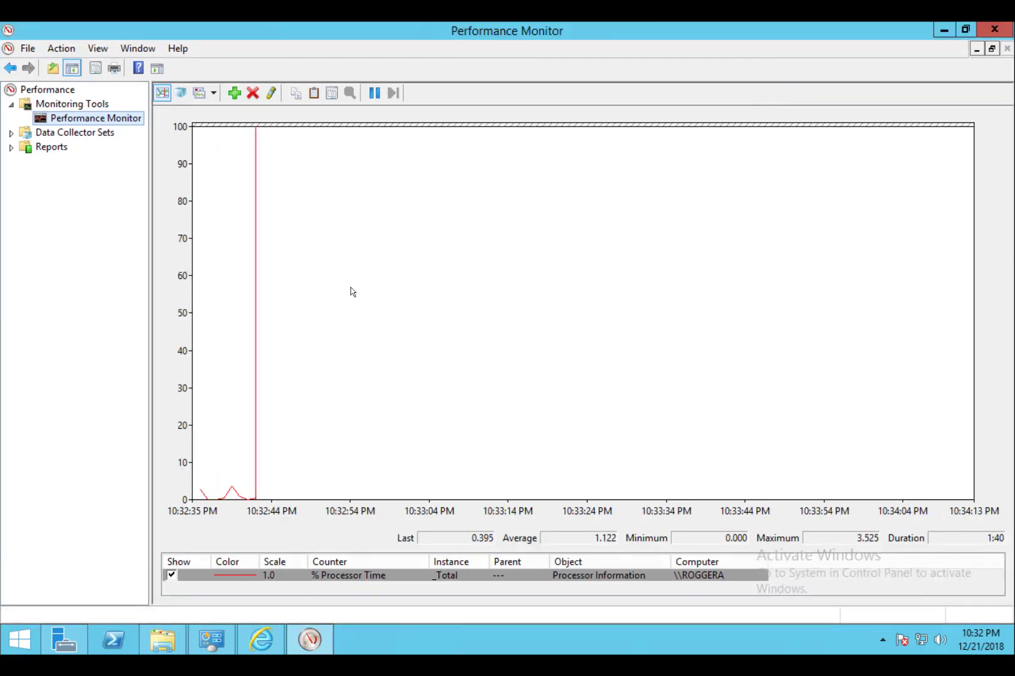
Browse the System Diagnostics collectors and inspect FirewallProduct's properties without changing them.
left_click(11, 133)
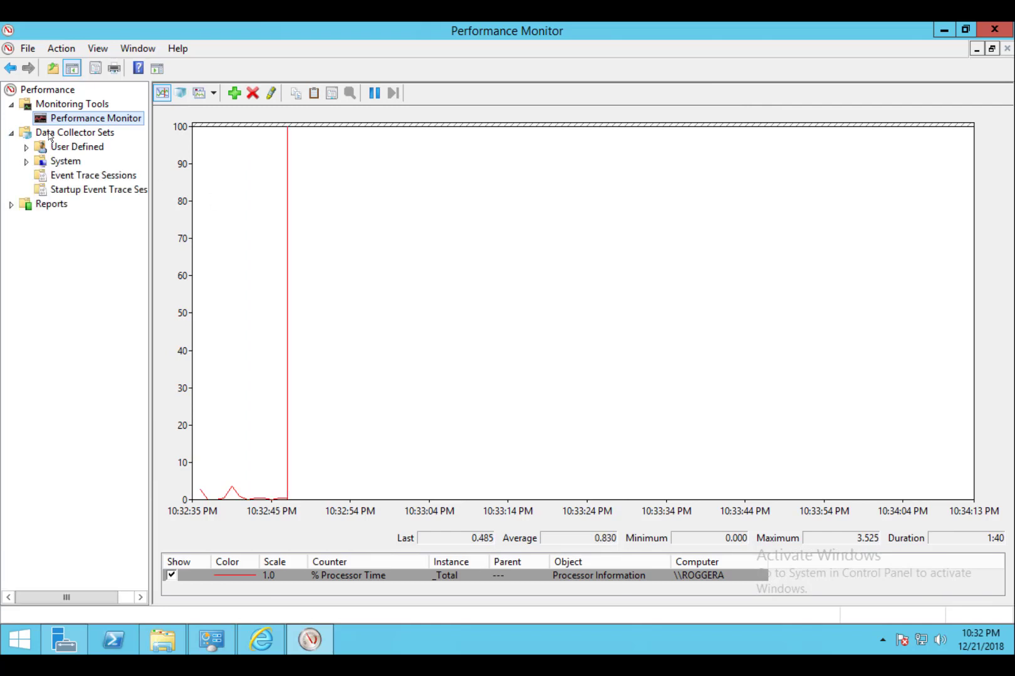
double_click(72, 162)
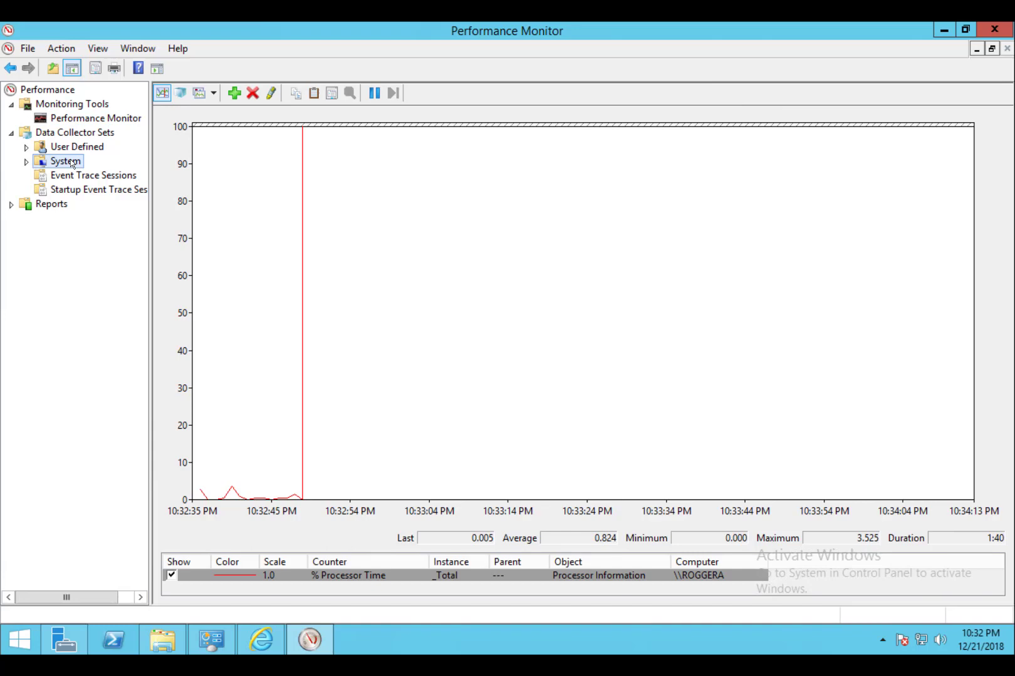
left_click(109, 179)
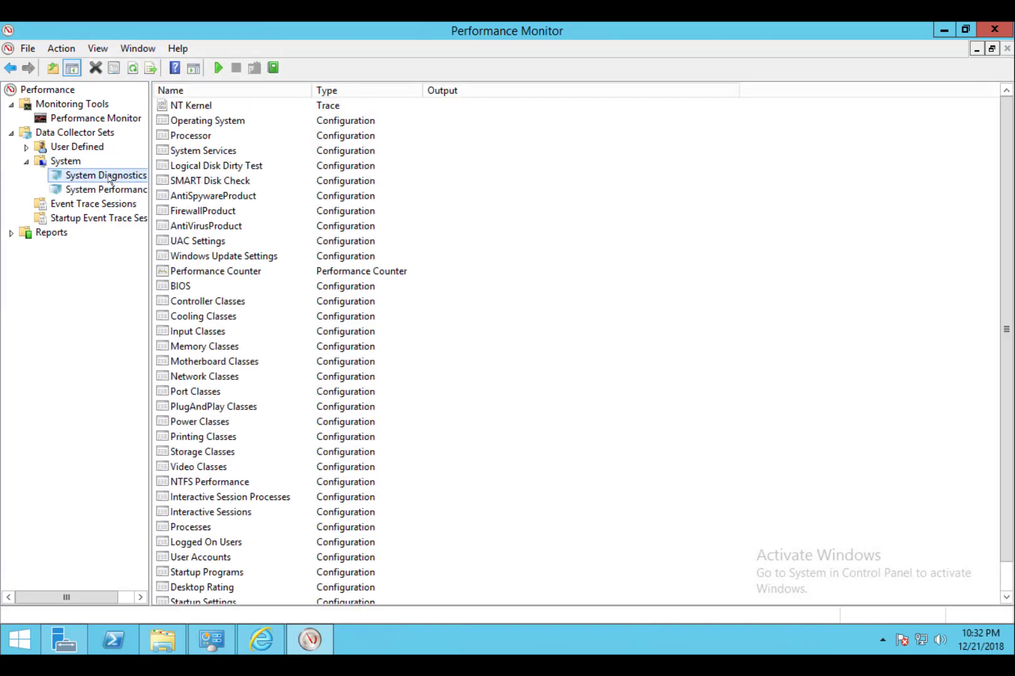
left_click(206, 198)
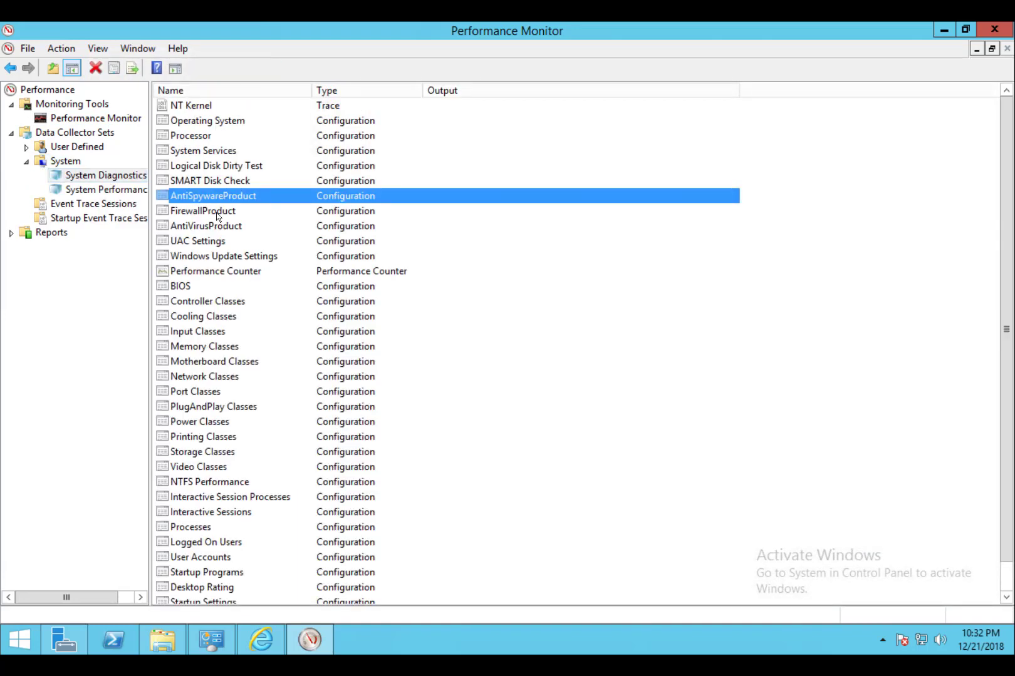
double_click(218, 213)
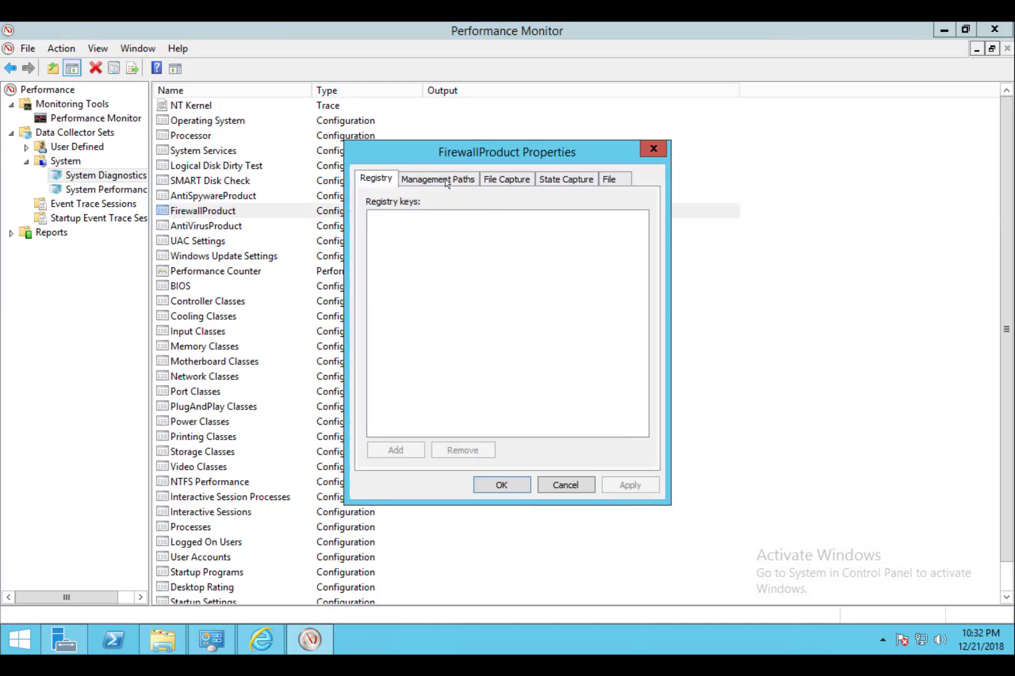
key("ctrl+Tab")
key("ctrl+Tab")
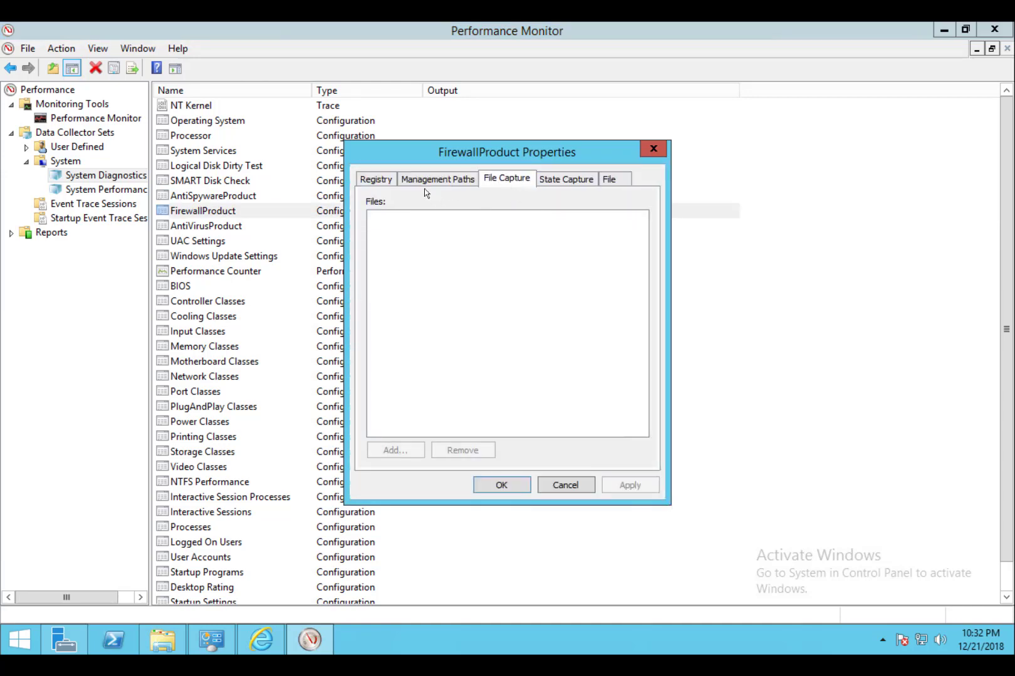
left_click(566, 485)
Browse the System Diagnostics and System Performance reports.
double_click(55, 233)
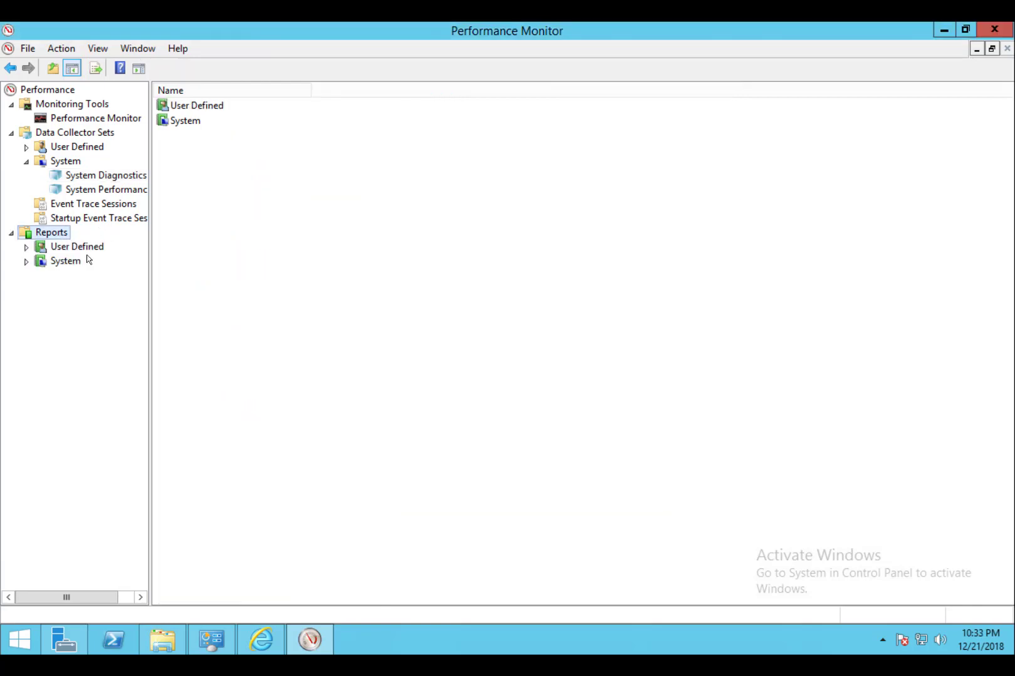
double_click(66, 261)
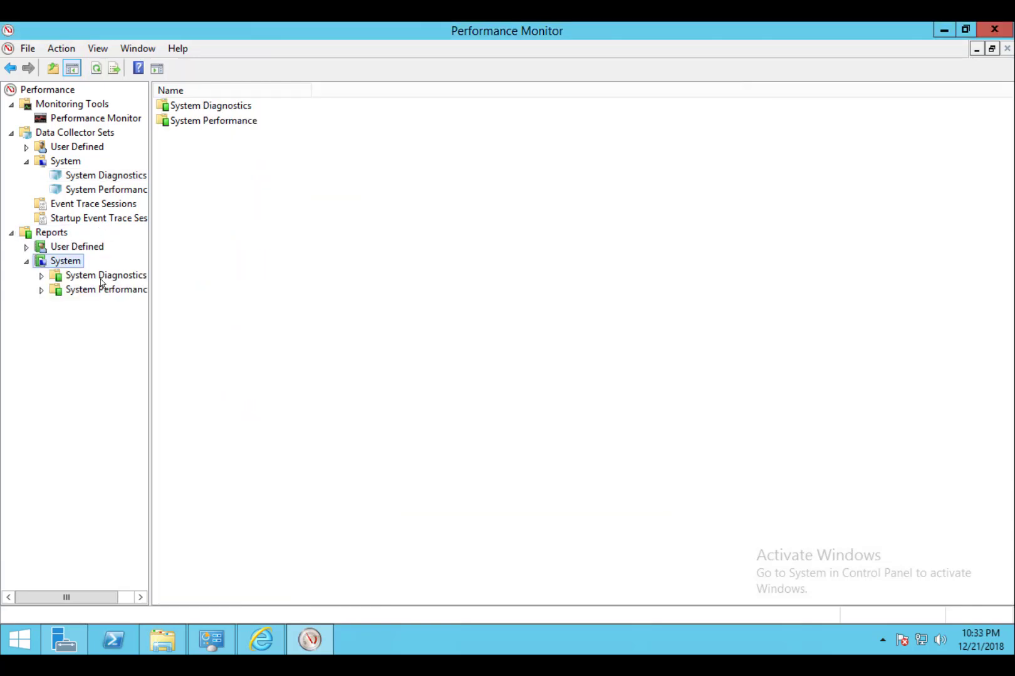
left_click(104, 278)
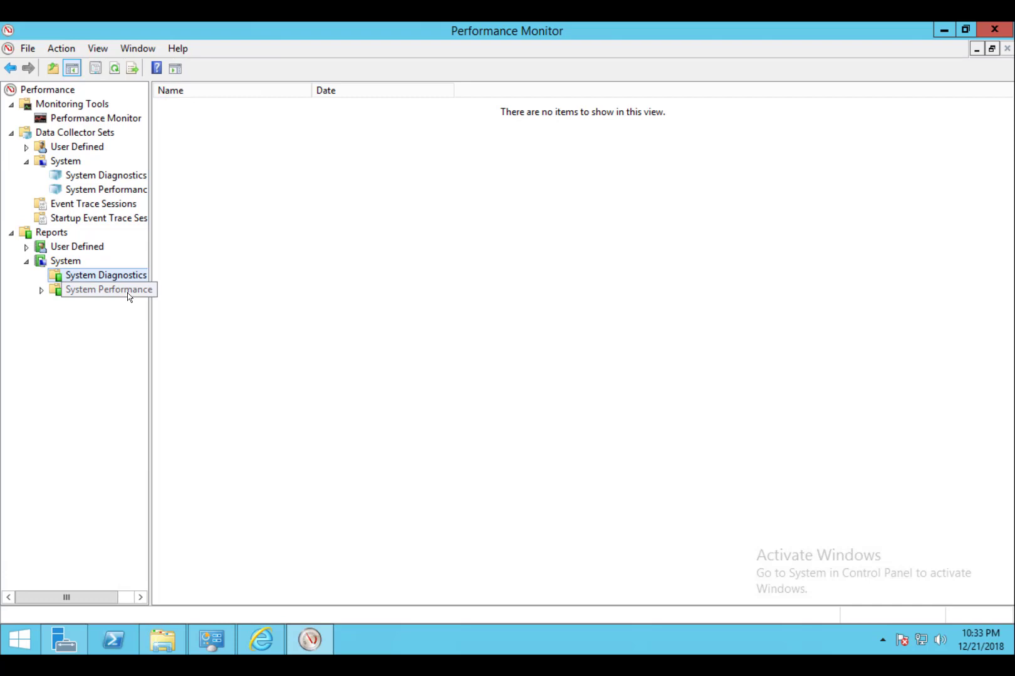
right_click(117, 277)
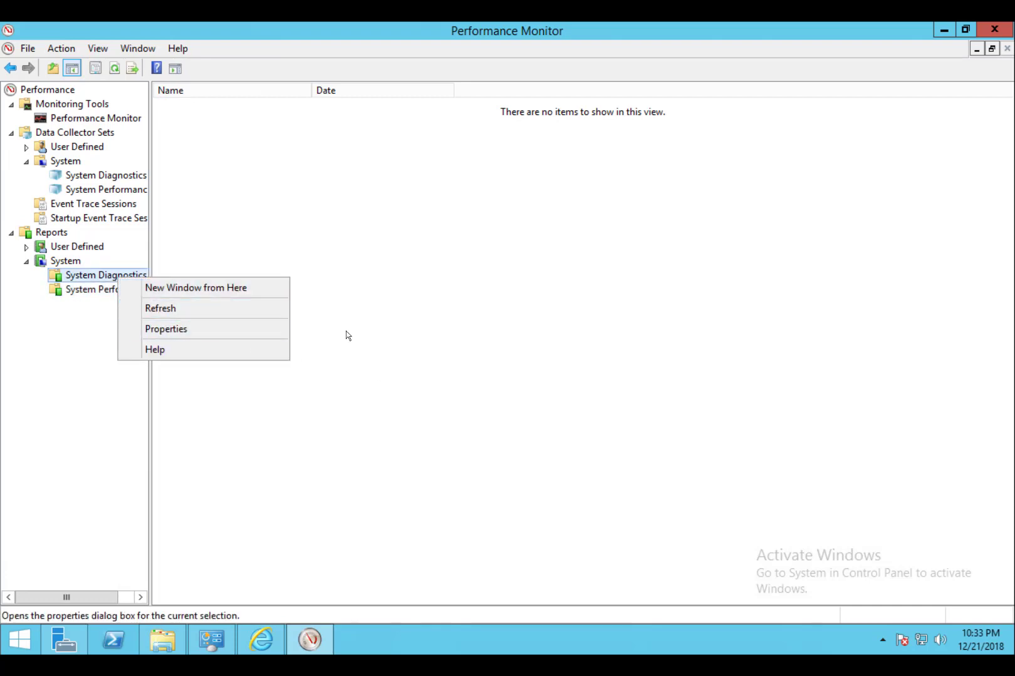
left_click(94, 290)
Inspect the Server Manager set's Performance Counters properties, then close Performance Monitor.
double_click(66, 147)
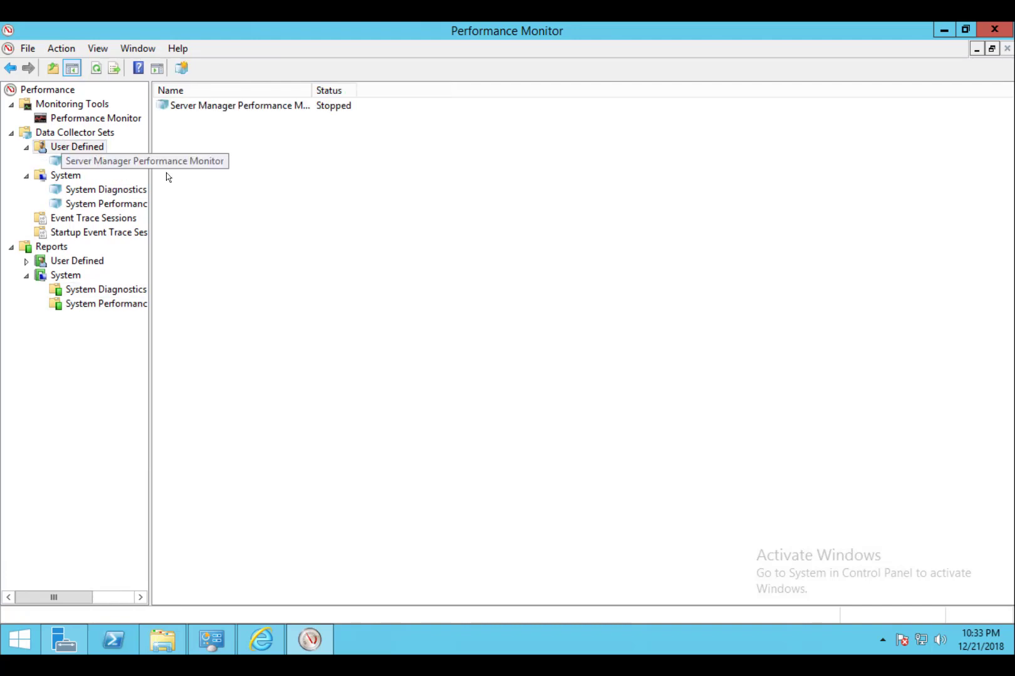
left_click(123, 163)
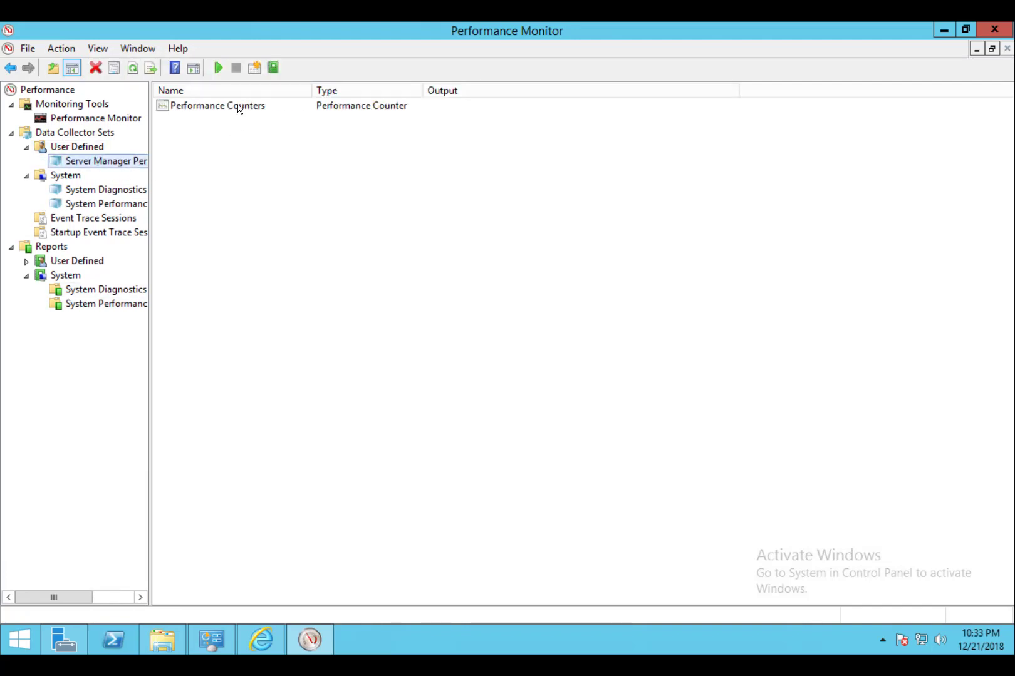
left_click(238, 107)
right_click(238, 107)
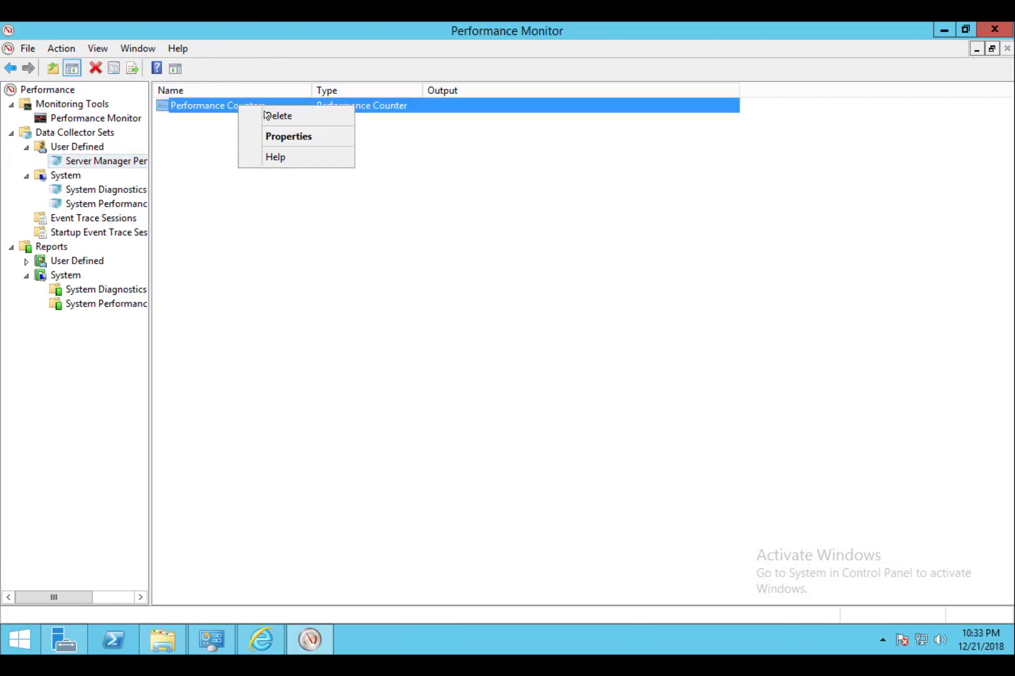
left_click(292, 137)
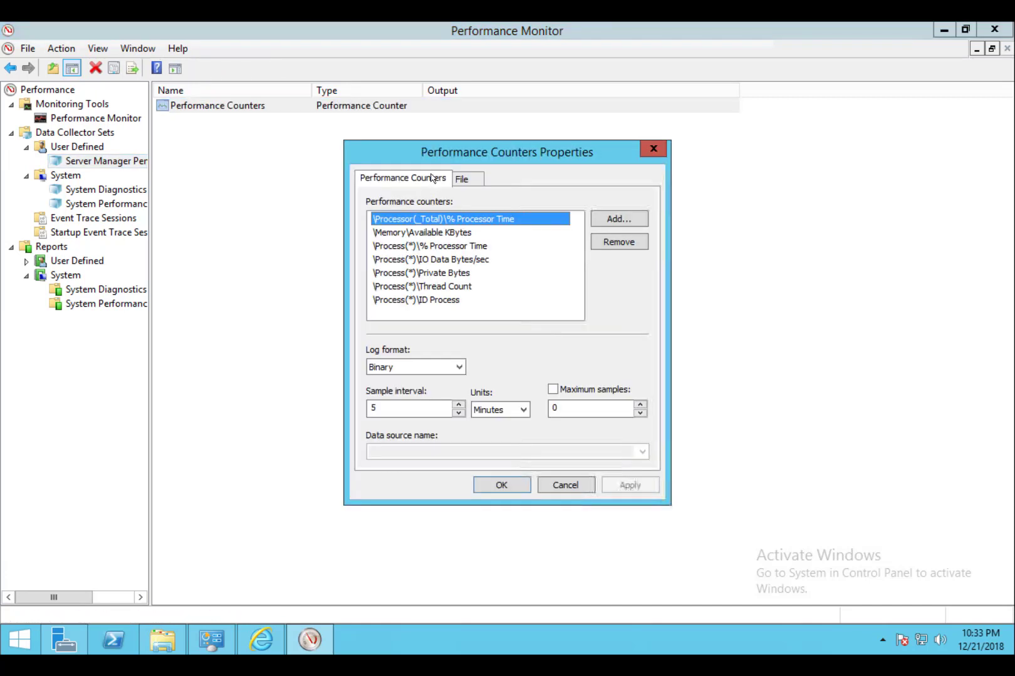
left_click(653, 149)
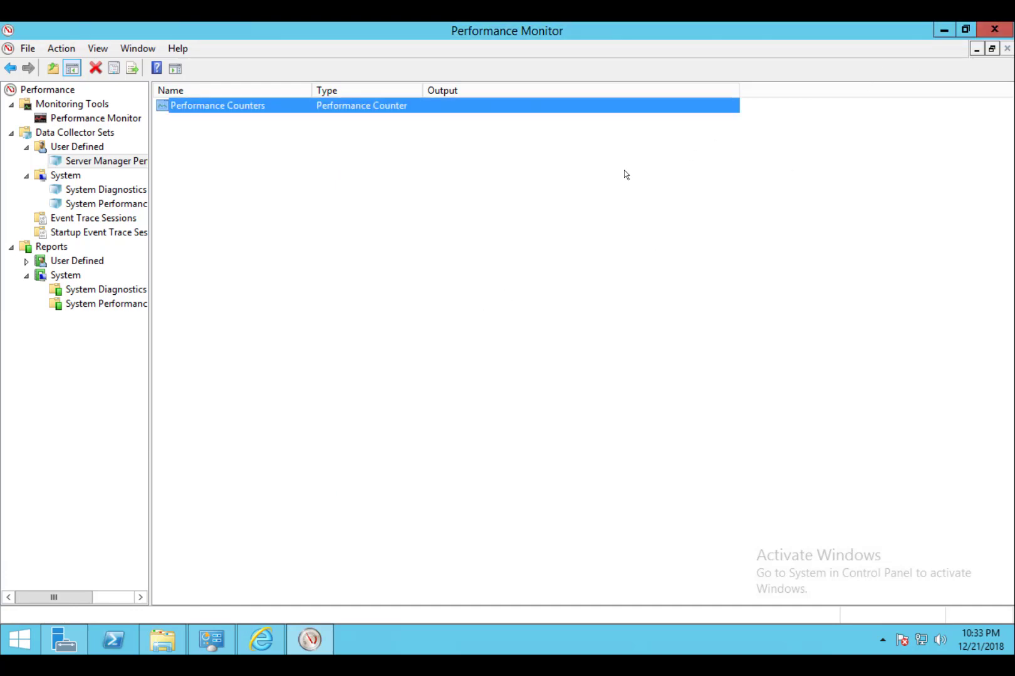
left_click(993, 33)
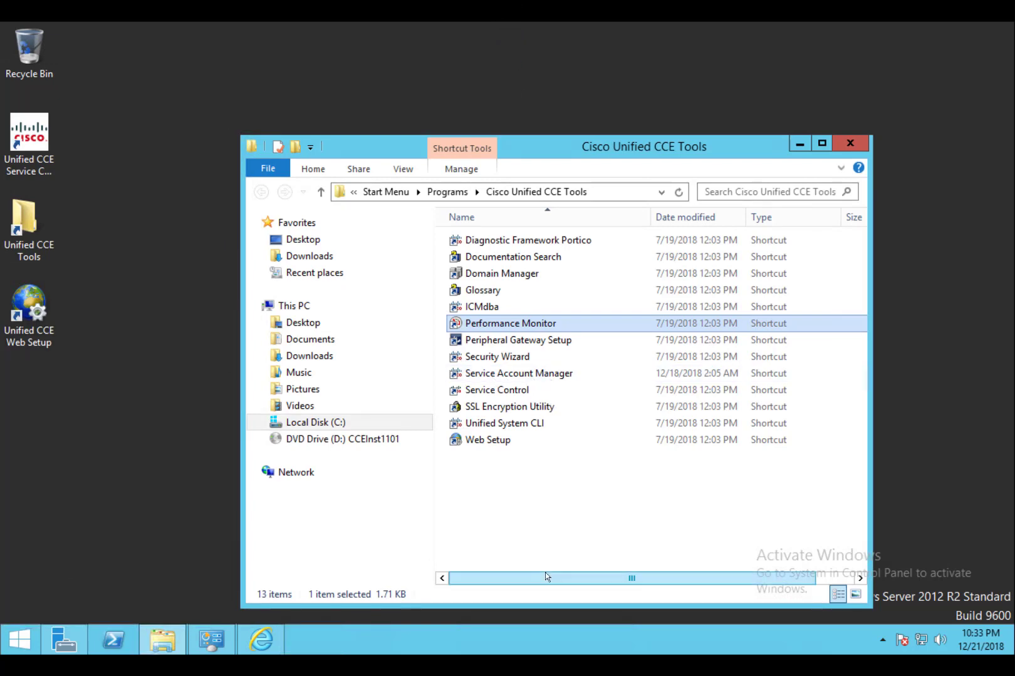
Open Unified CCE Service Control, see LoggerA and RouterA running, then close it.
double_click(29, 128)
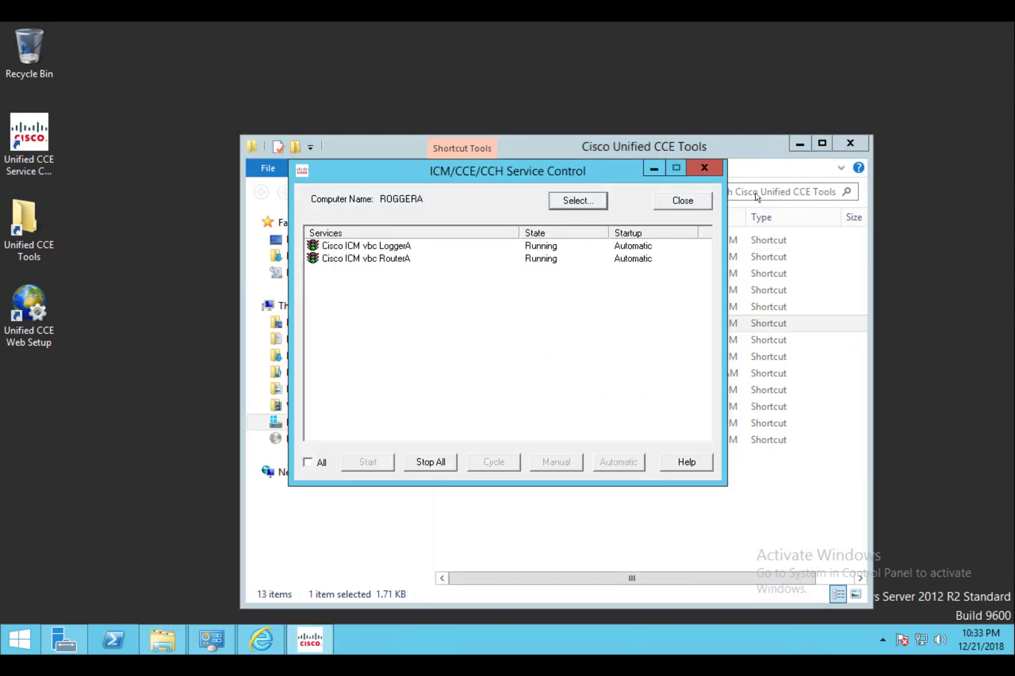
left_click(688, 210)
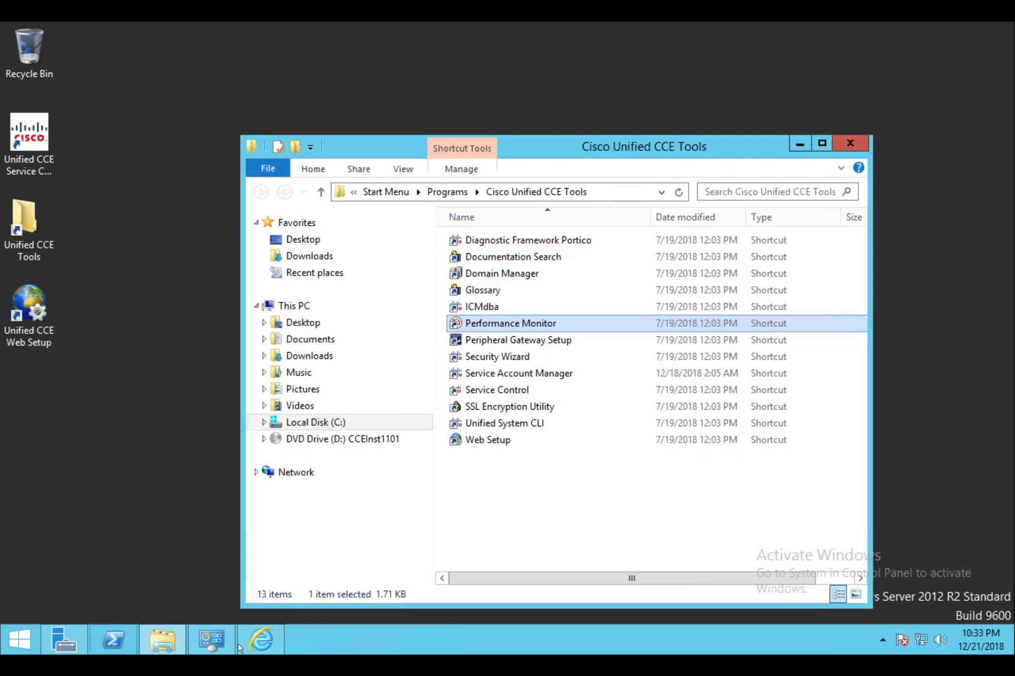
Check the Log On As account for Cisco ICM vbc LoggerA in Services, then return to CCE Tools.
left_click(212, 640)
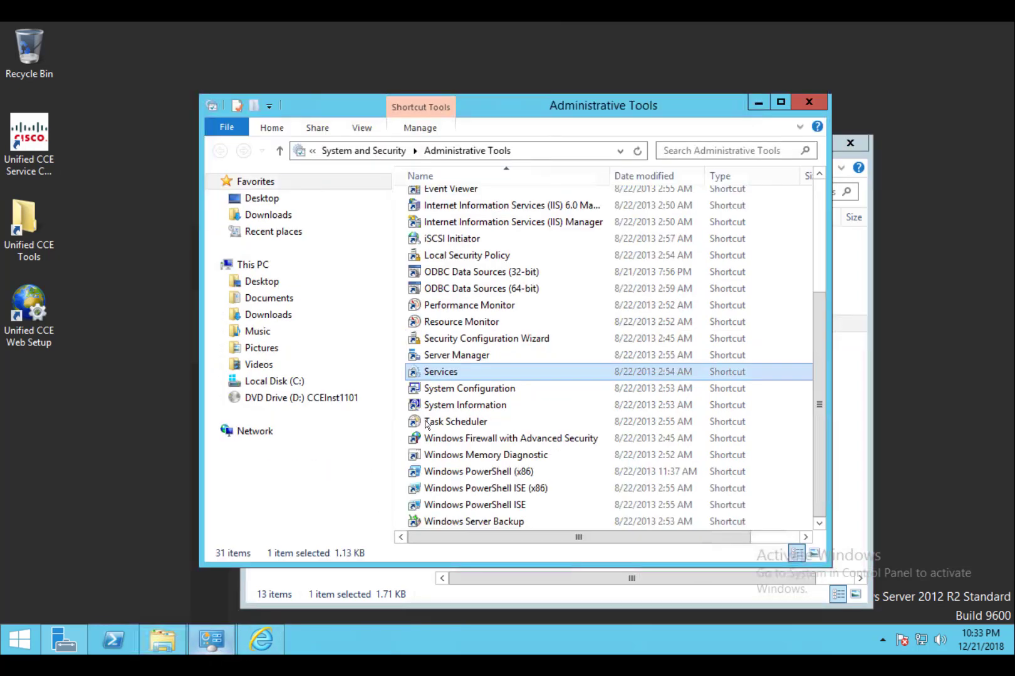
double_click(450, 374)
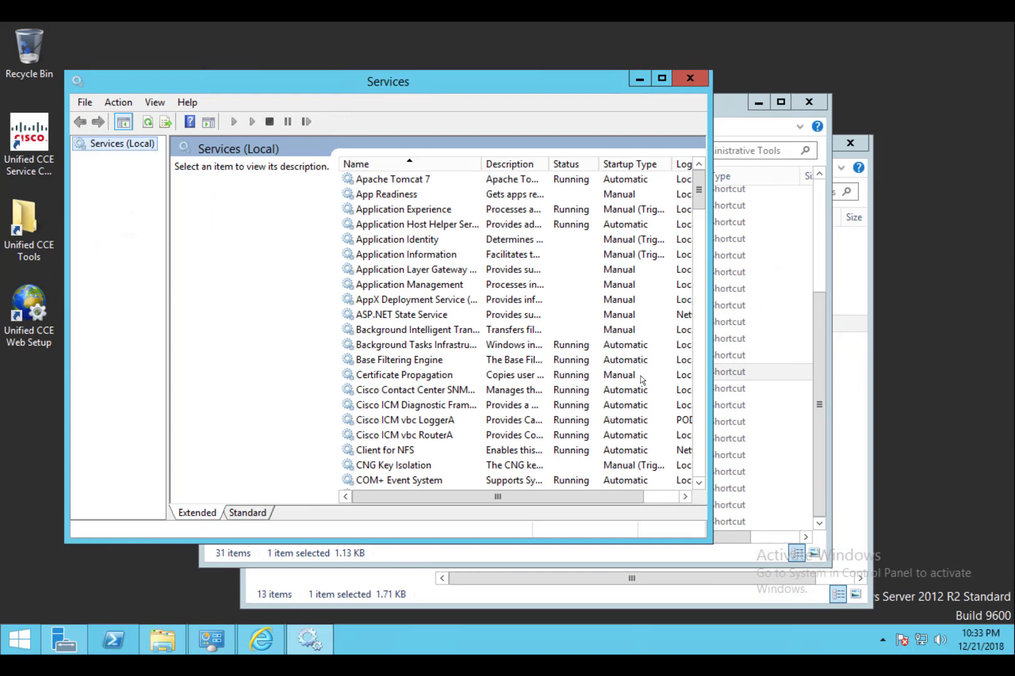
left_click(659, 498)
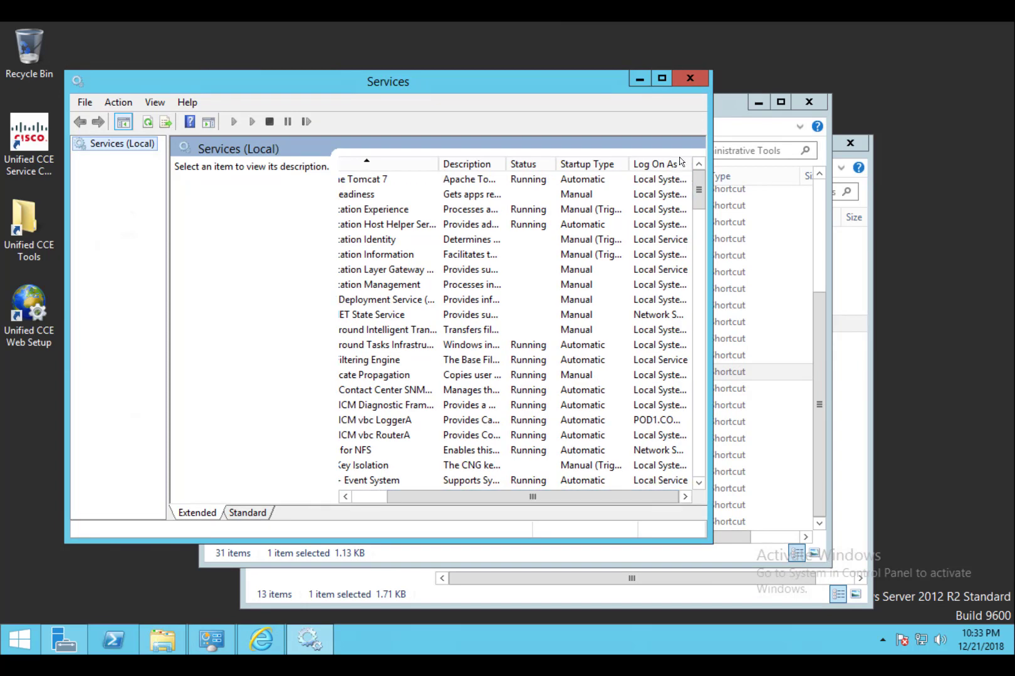
left_click(655, 421)
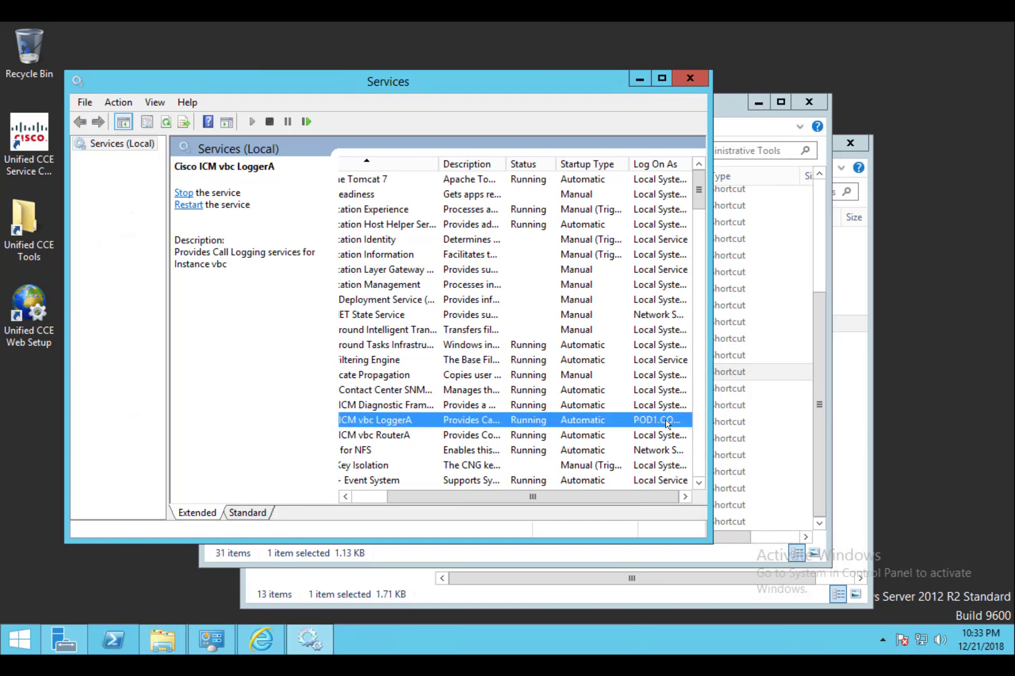
left_click(639, 80)
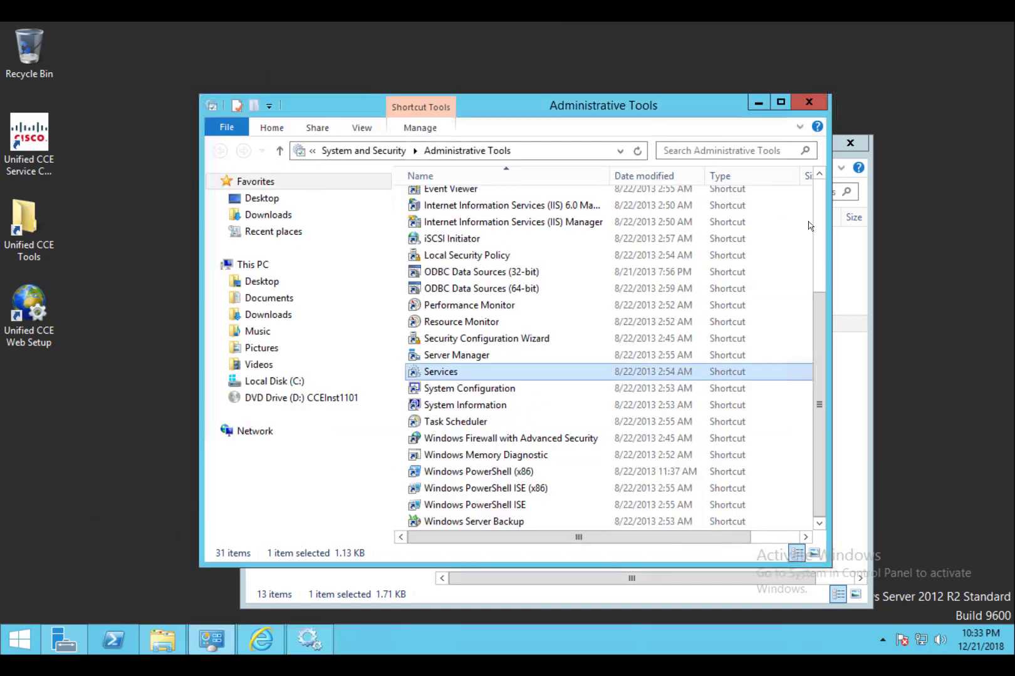
left_click(857, 382)
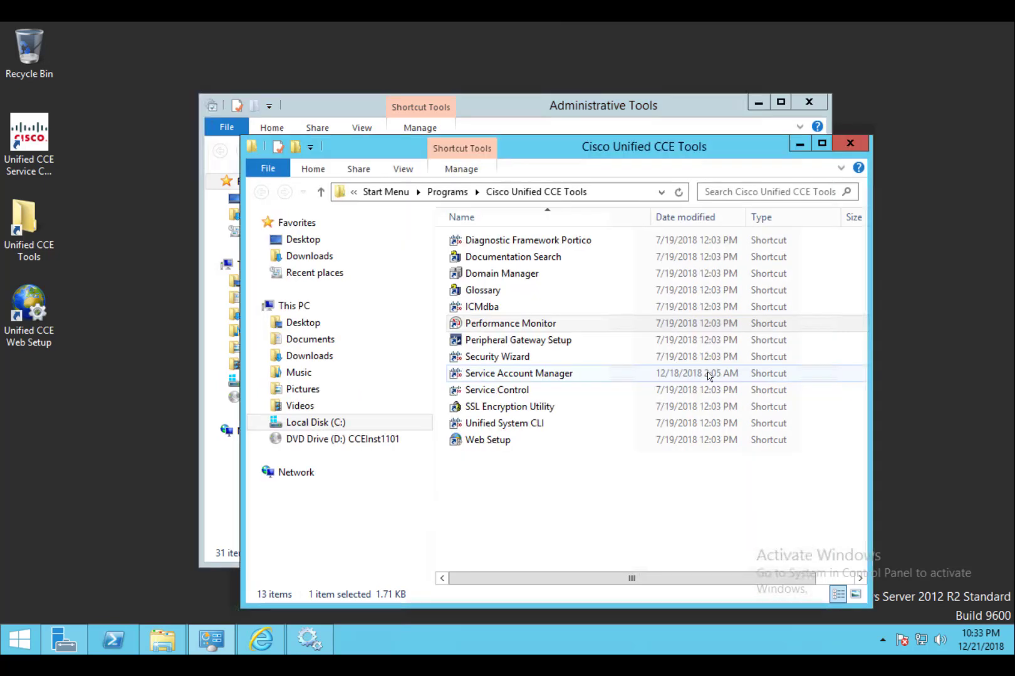
left_click(543, 371)
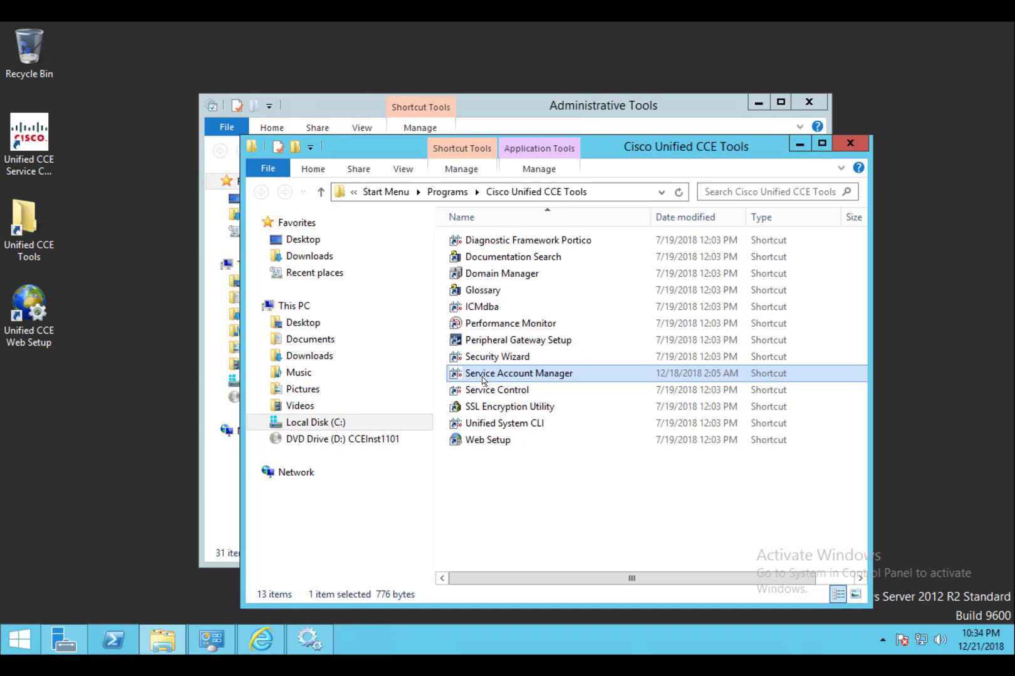
Confirm LoggerA's logon account is Healthy in Service Account Manager, declining to stop services.
double_click(482, 374)
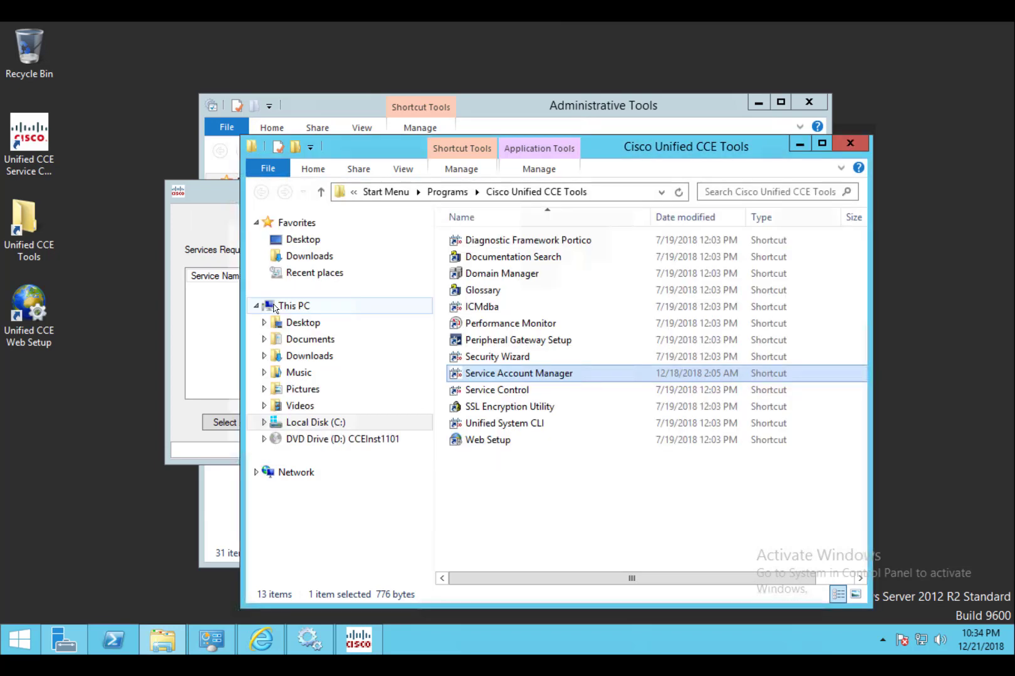
left_click(221, 253)
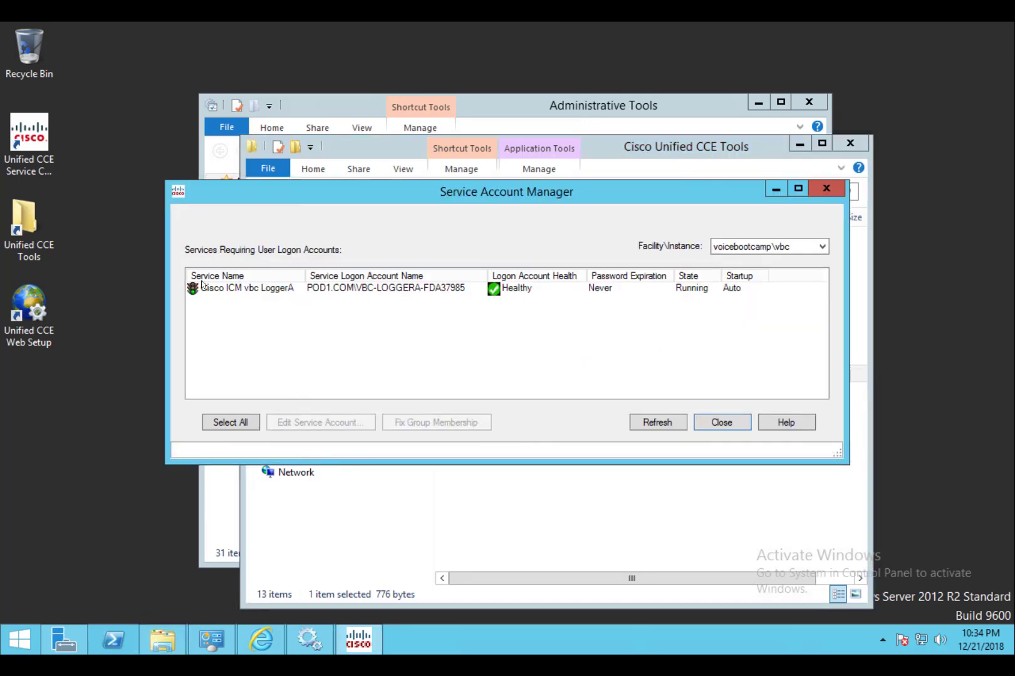
left_click(216, 289)
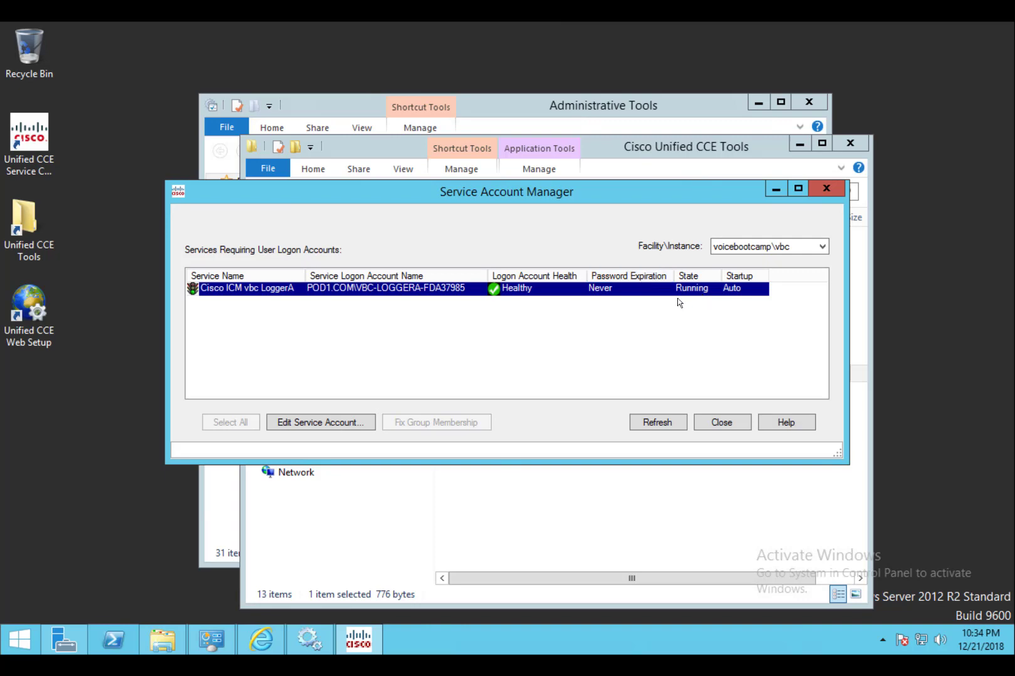
left_click(337, 425)
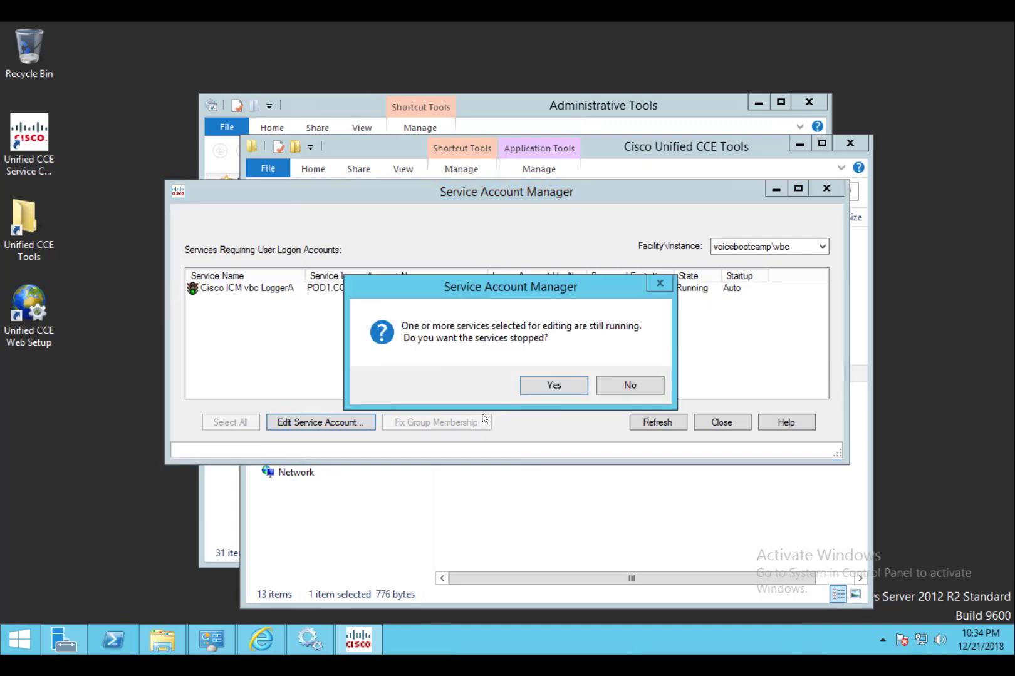
left_click(609, 384)
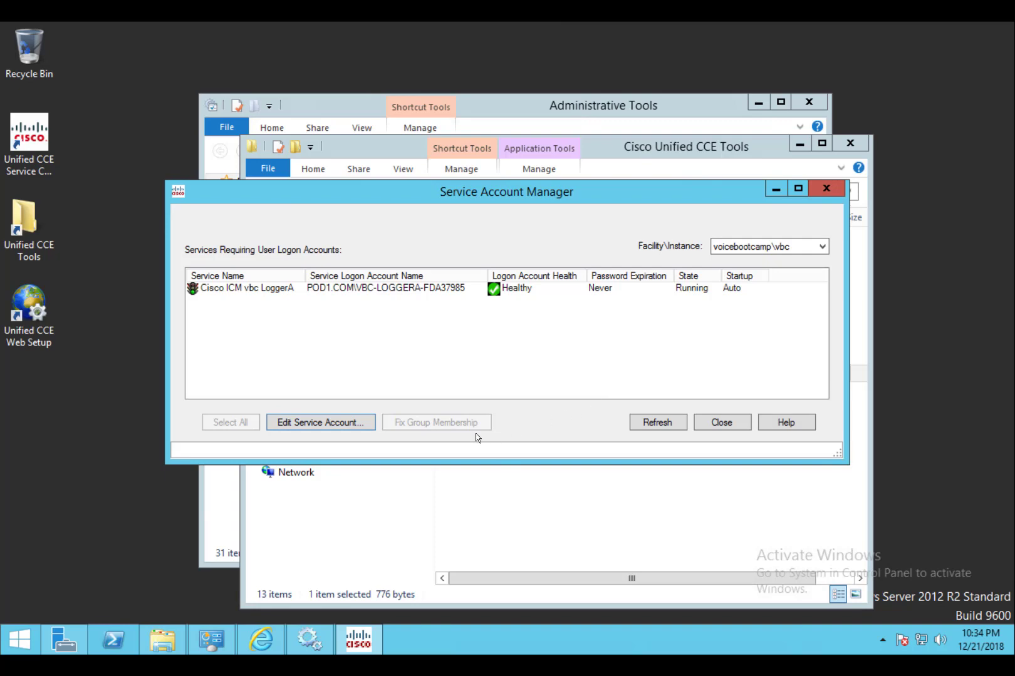
Close Service Account Manager and the Cisco Unified CCE Tools folder.
left_click(268, 291)
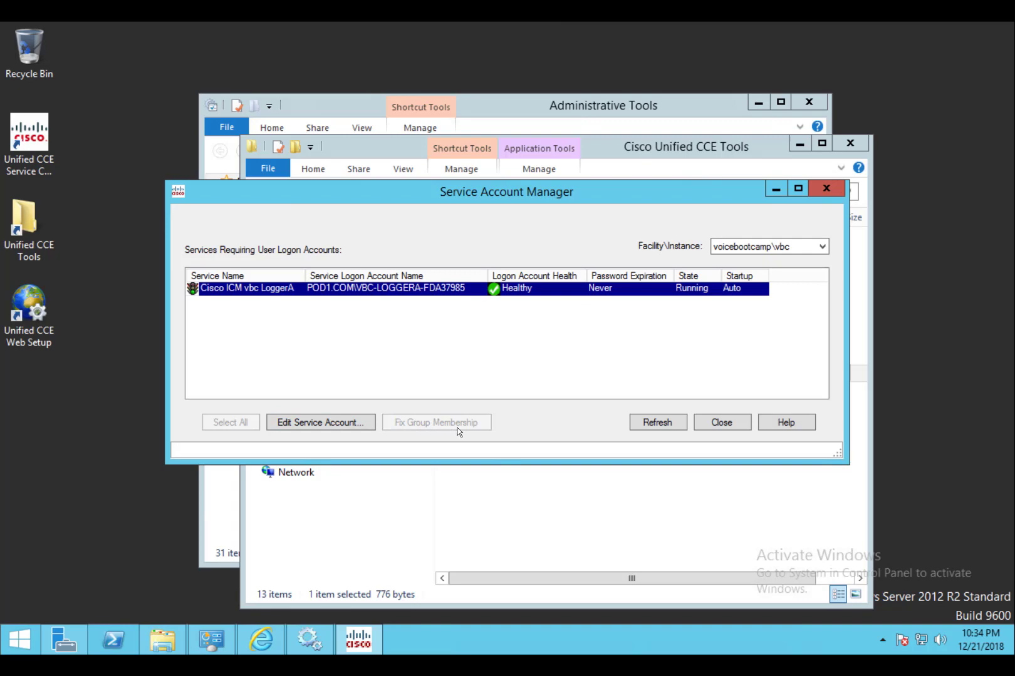
left_click(736, 427)
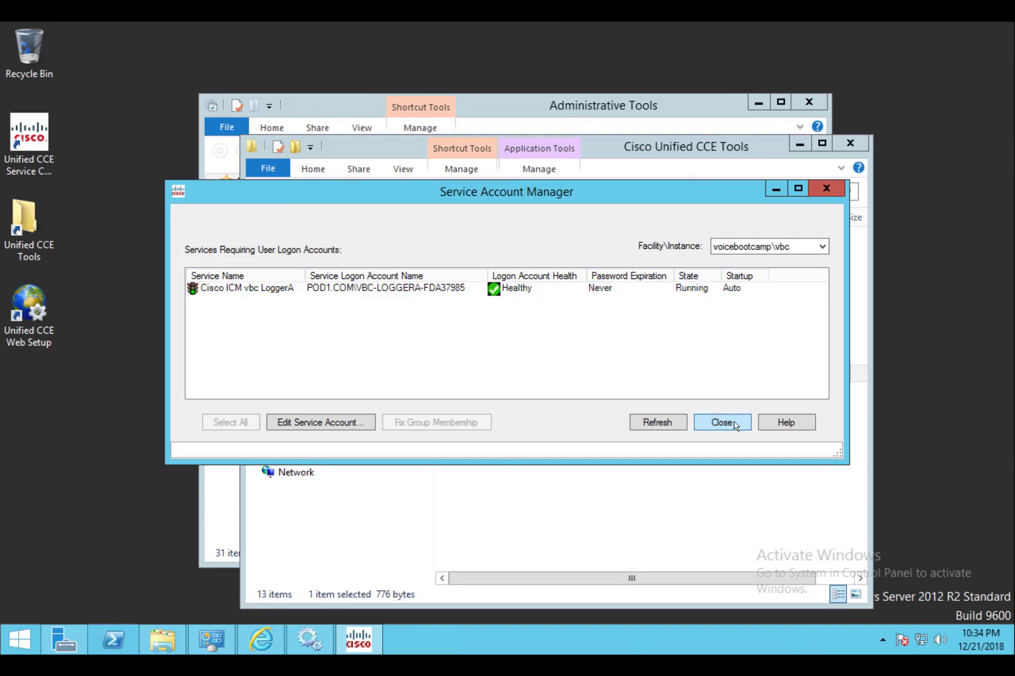
left_click(735, 427)
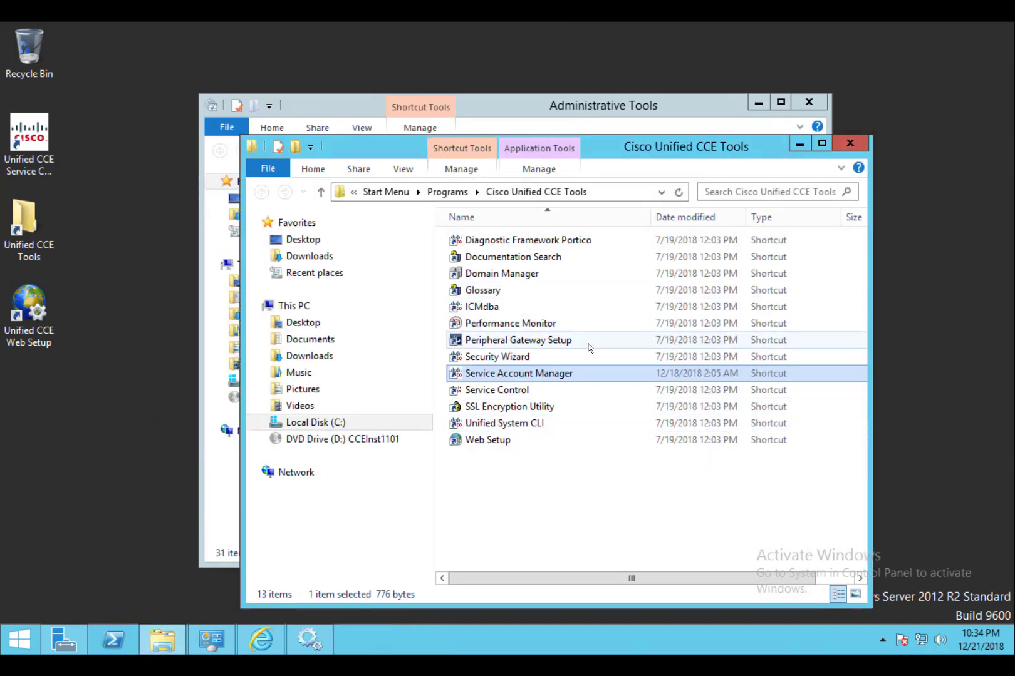
left_click(852, 144)
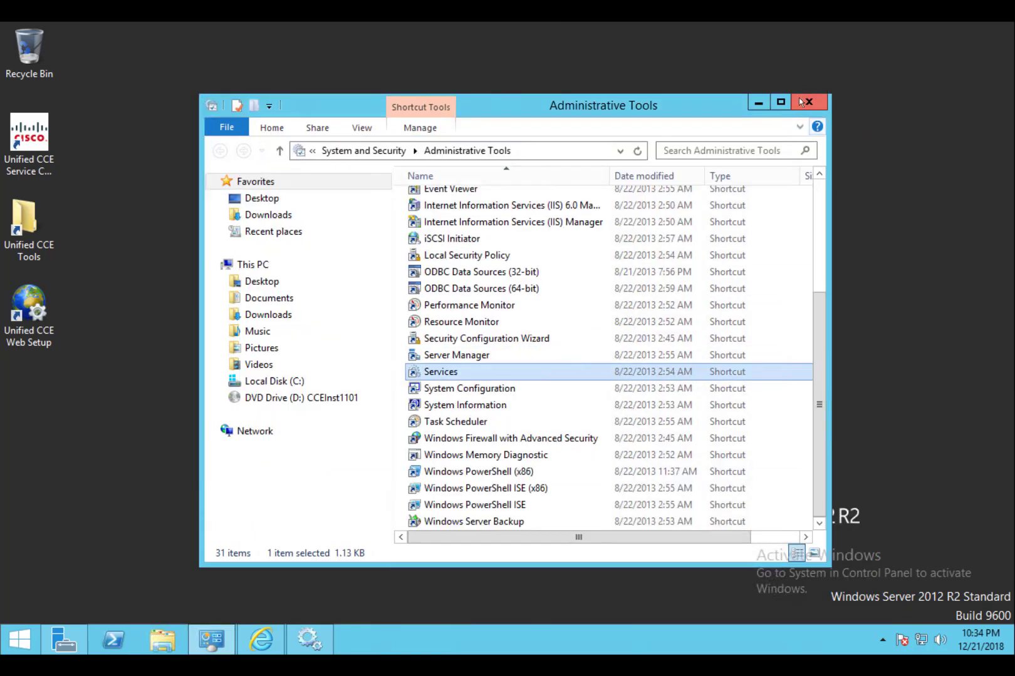
Close Administrative Tools, exit the console's full-screen view, and bring up RTMT.
left_click(805, 103)
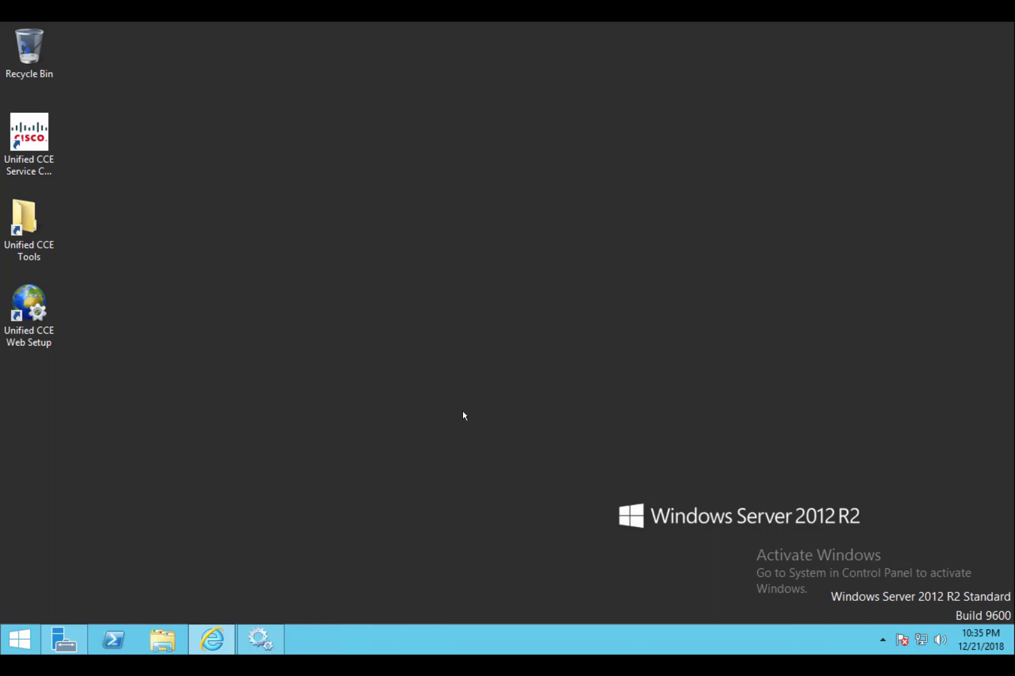
mouse_move(537, 3)
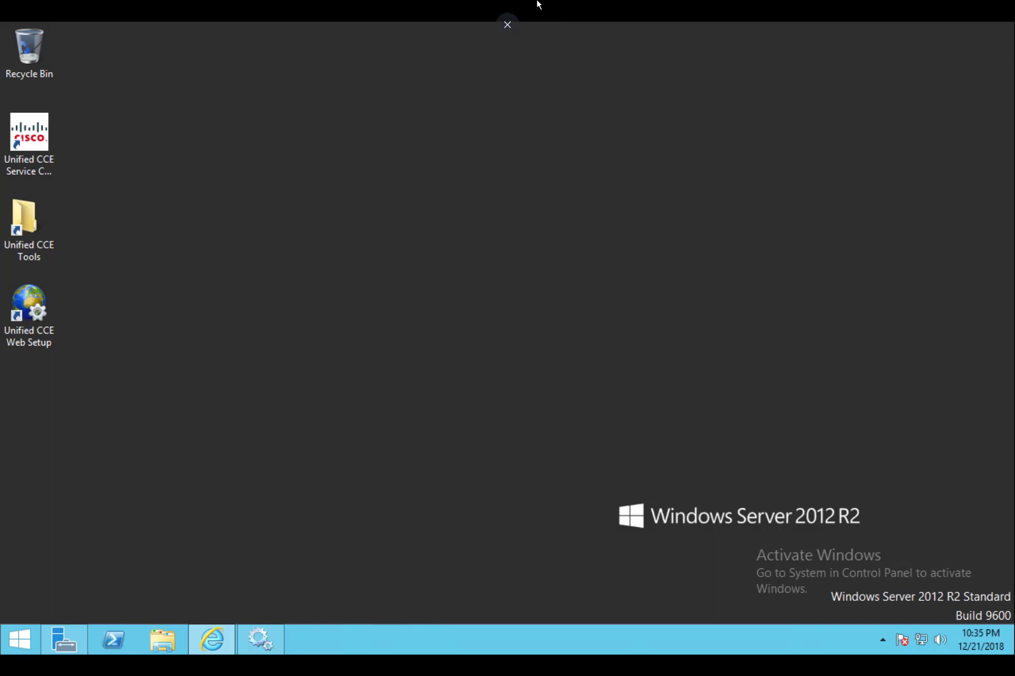
left_click(508, 34)
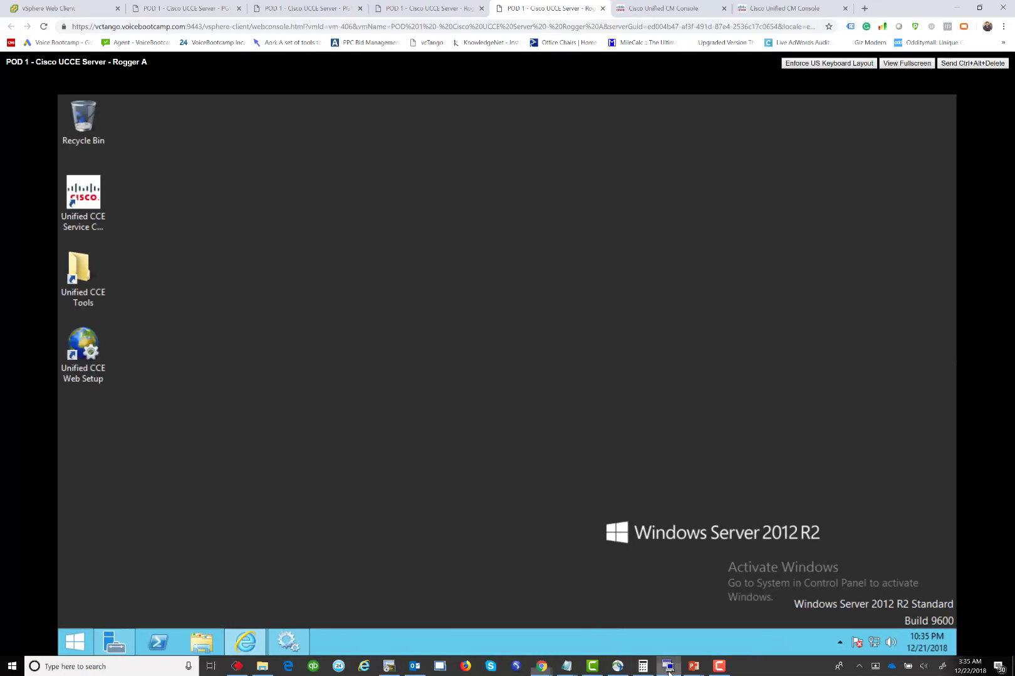
left_click(667, 666)
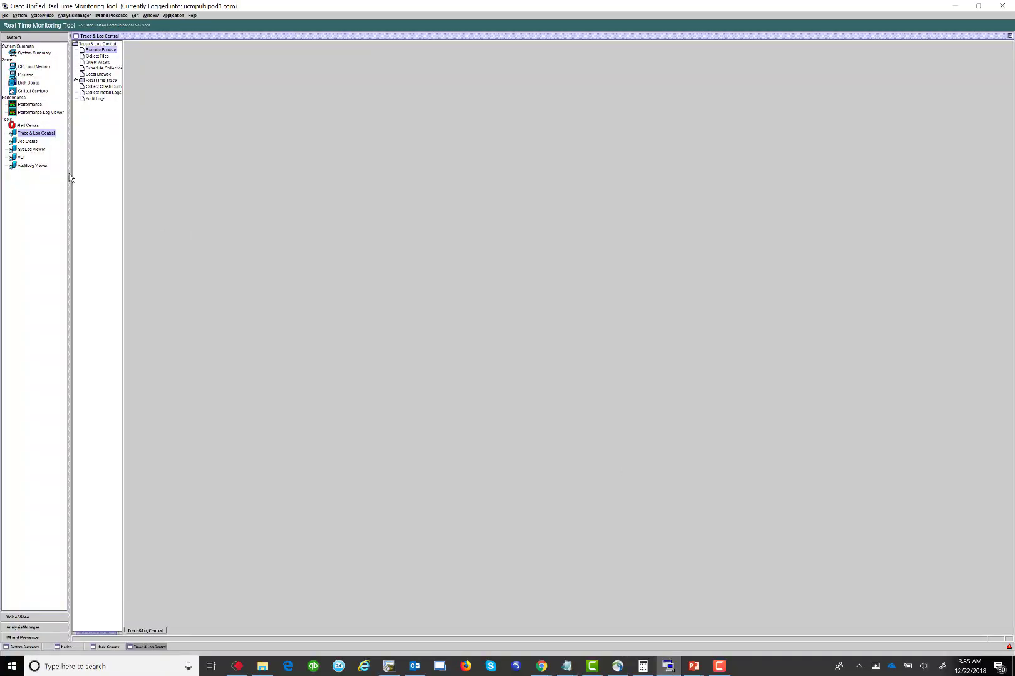
Center the RTMT window and show the AnalysisManager Inventory Nodes list.
left_click(501, 8)
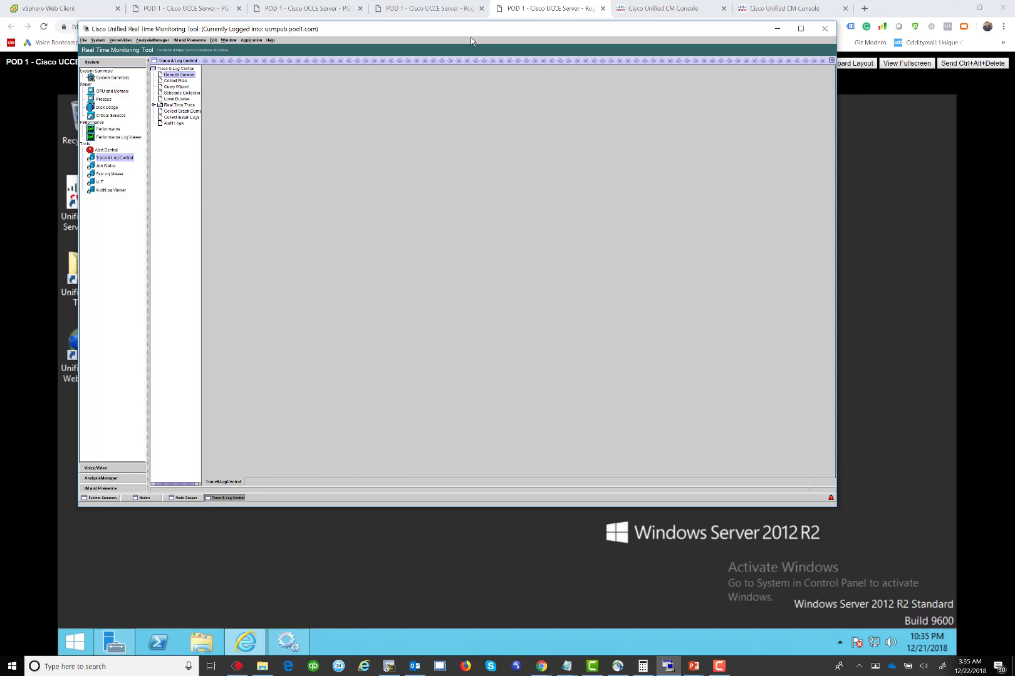
left_click_drag(474, 31, 559, 113)
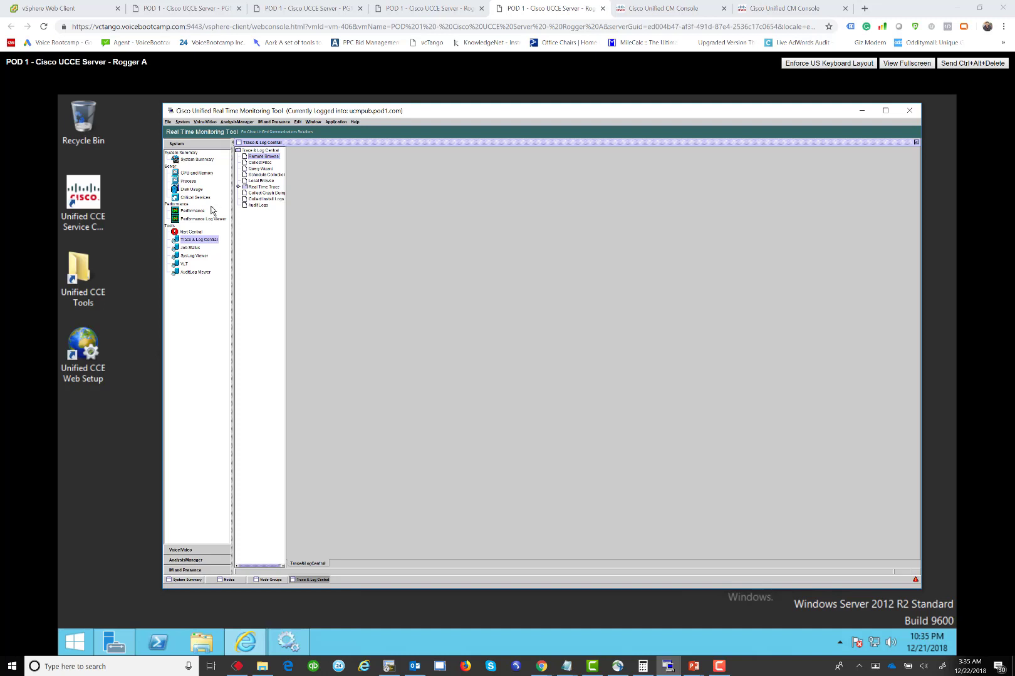
left_click(237, 122)
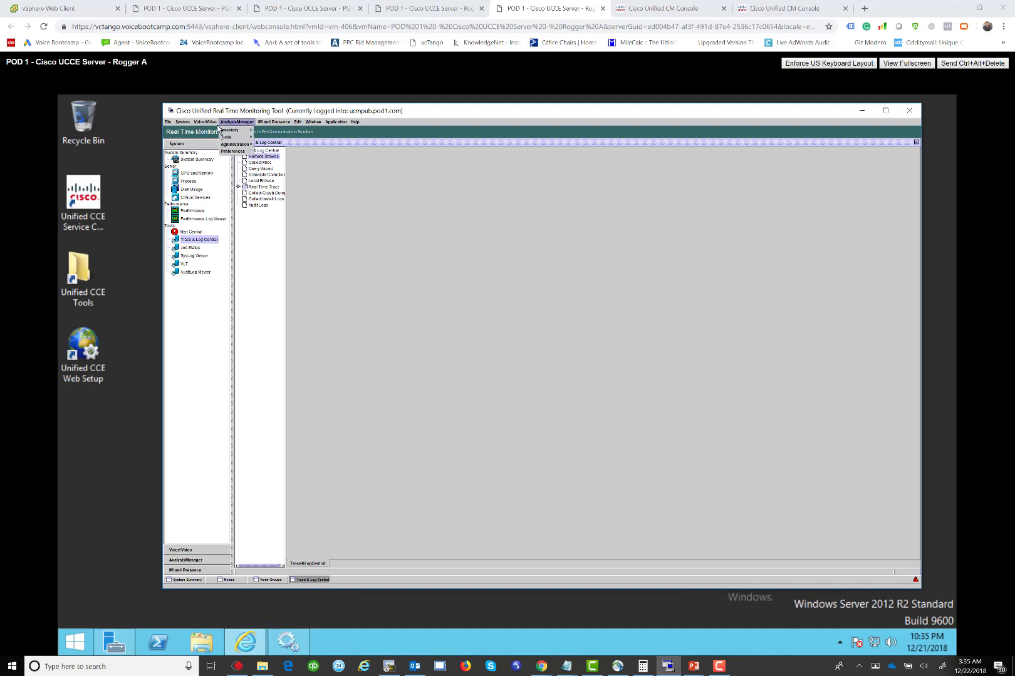
mouse_move(262, 124)
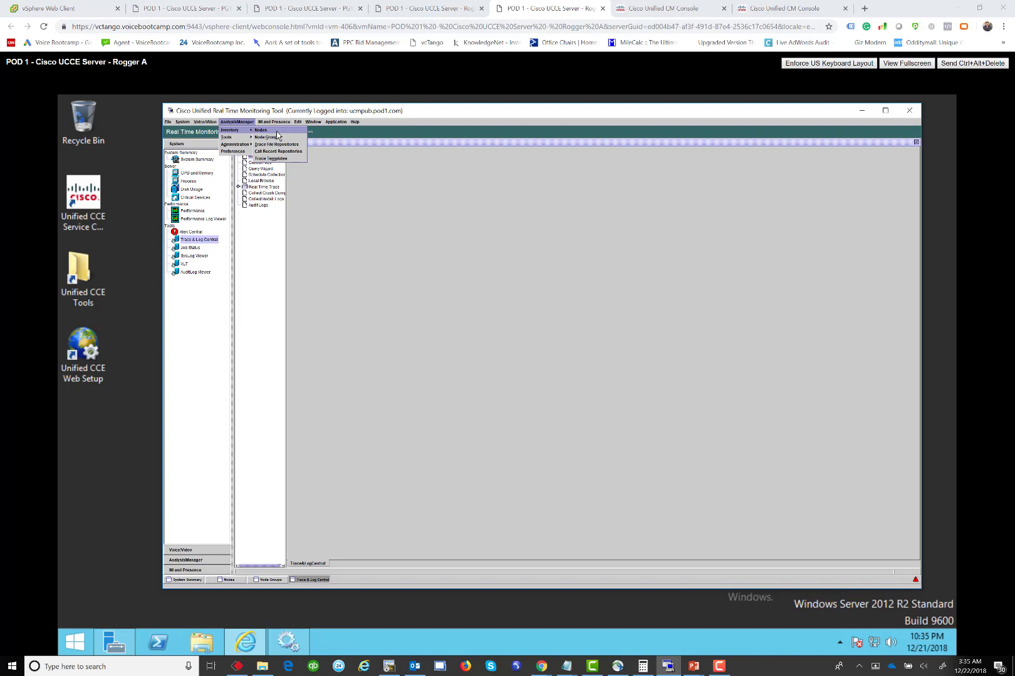
left_click(277, 131)
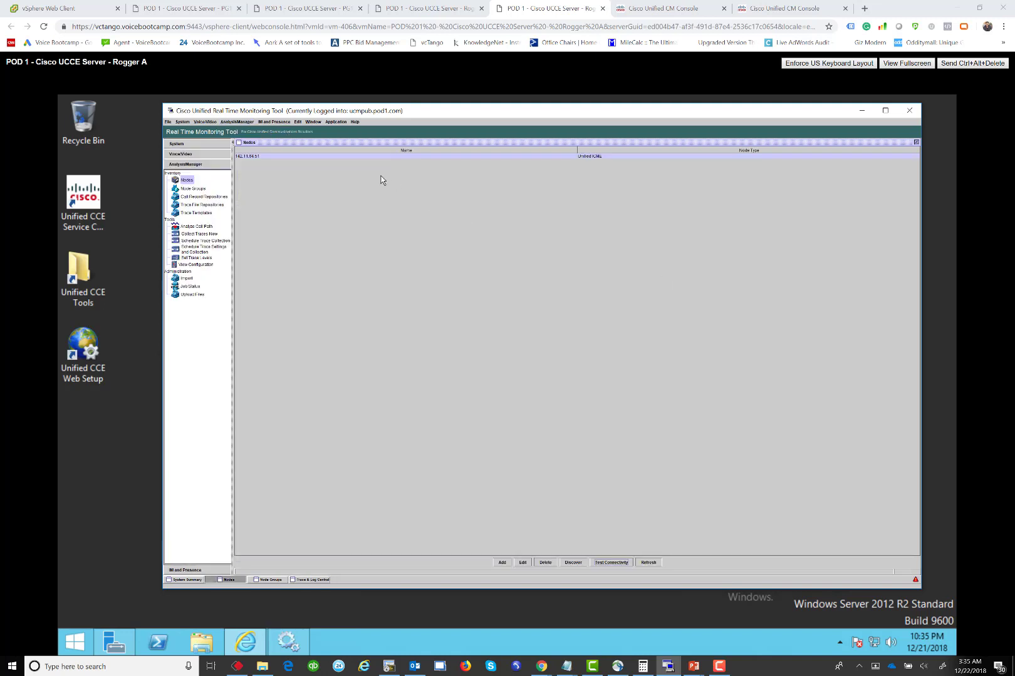
Open Add Node but cancel it, leaving the single Unified CM node listed.
left_click(501, 562)
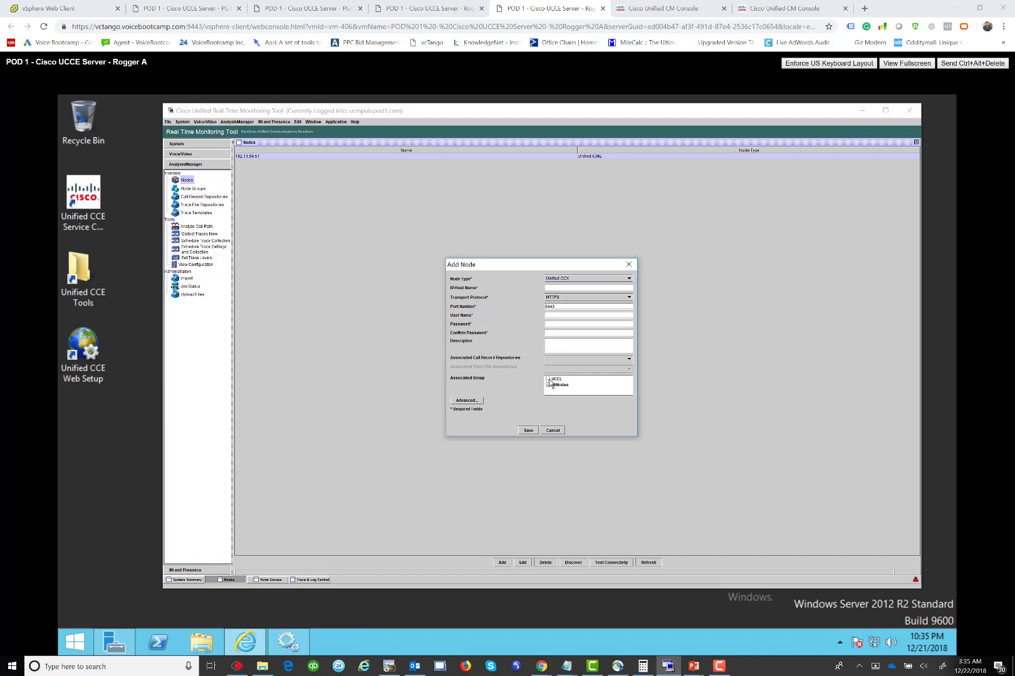
left_click(552, 431)
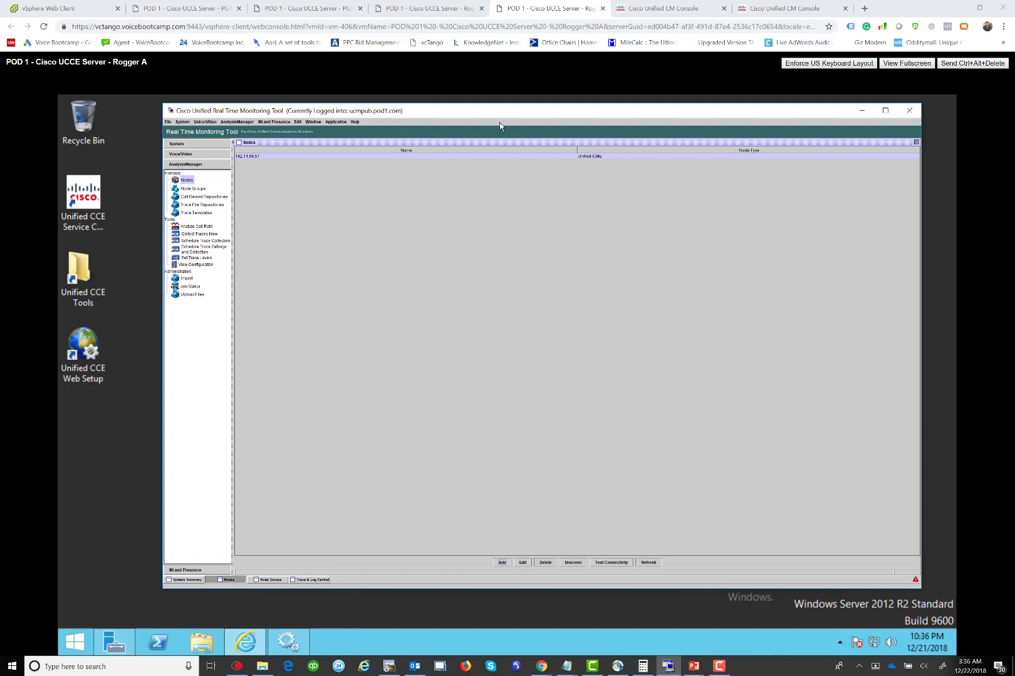
left_click_drag(500, 116, 464, 129)
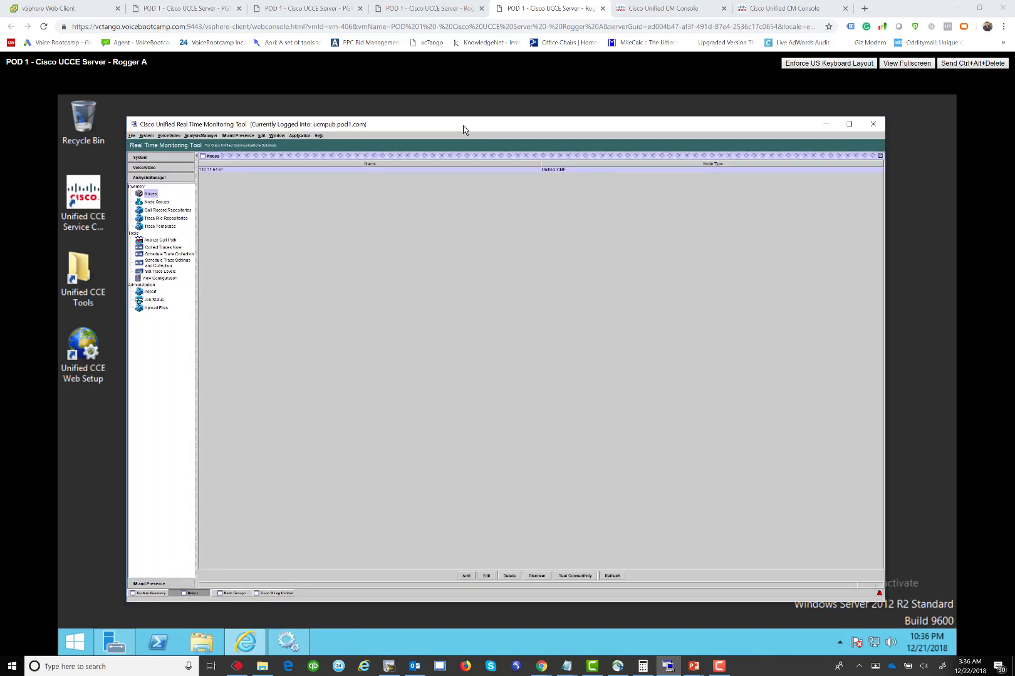